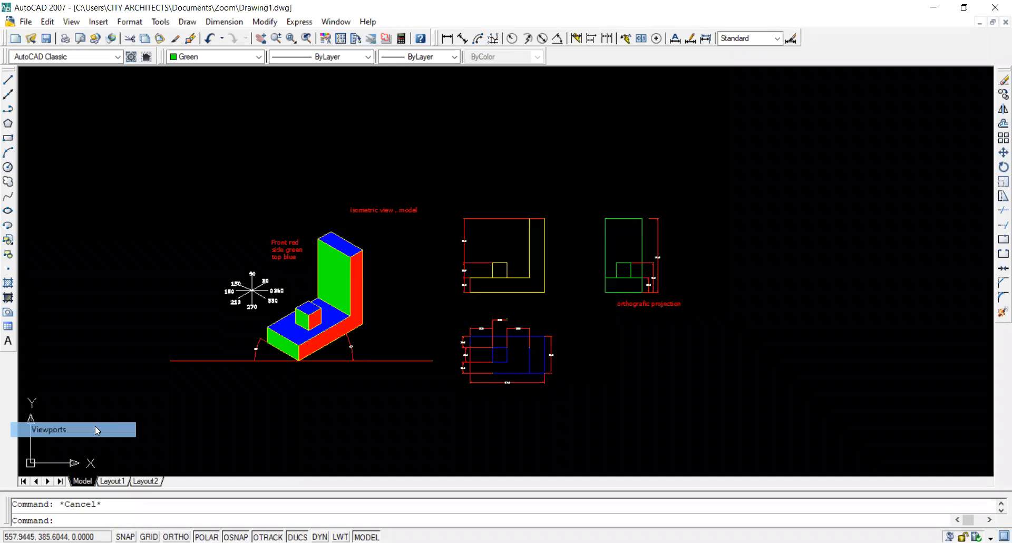
- Switch to Layout1 and delete its existing viewport from the sheet
{"action": "left_click_drag", "start_coordinate": [125, 248], "coordinate": [199, 151]}
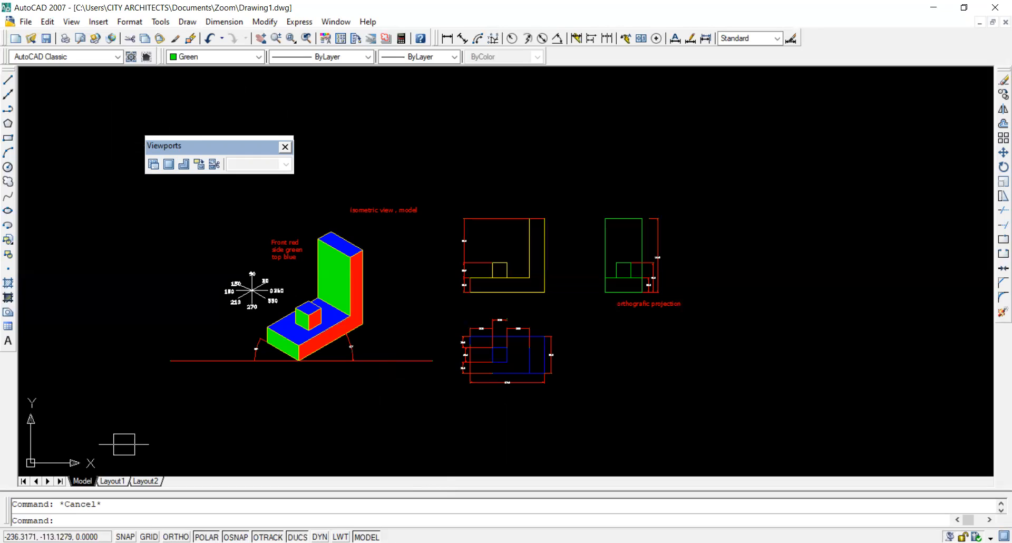
{"action": "left_click", "coordinate": [111, 481]}
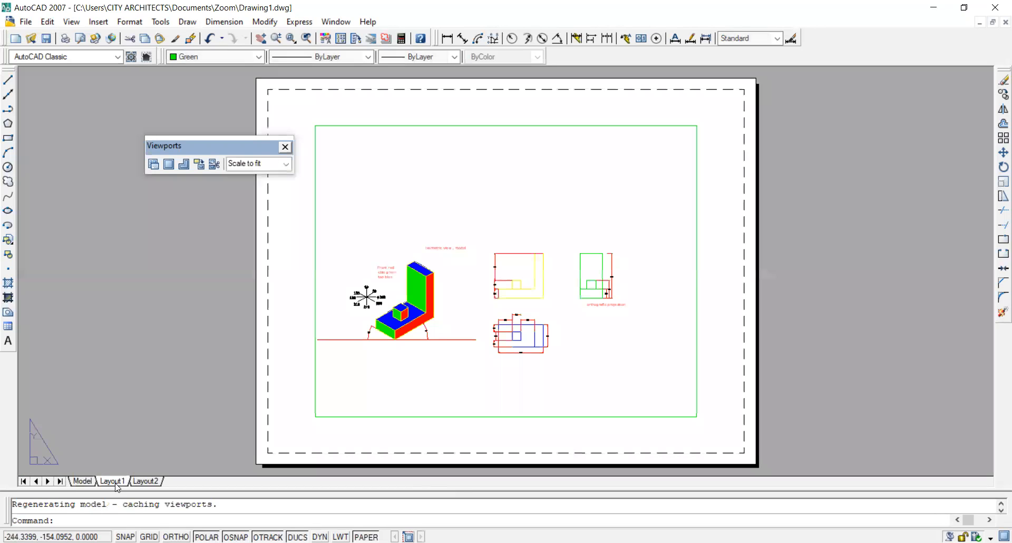
{"action": "left_click", "coordinate": [430, 126]}
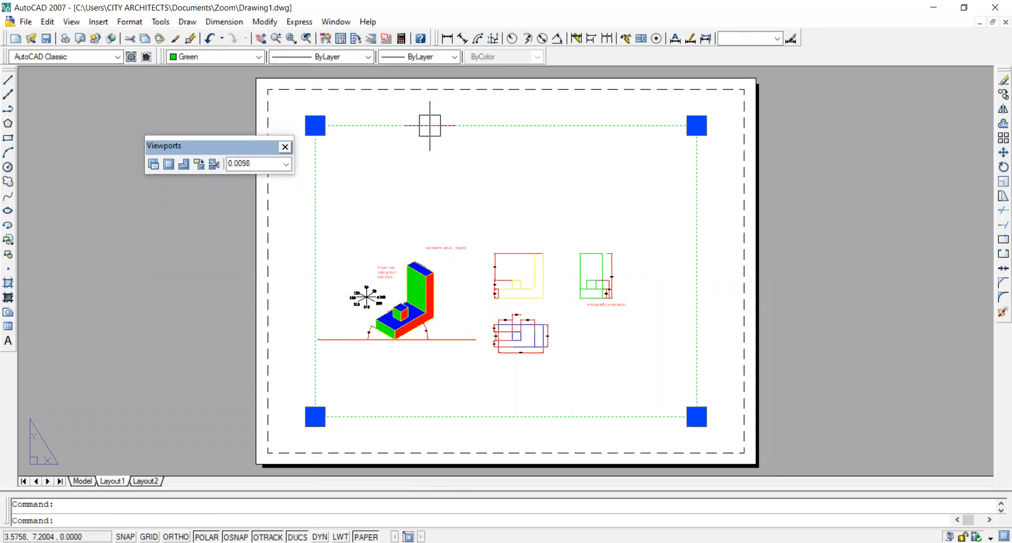
{"action": "key", "text": "Delete"}
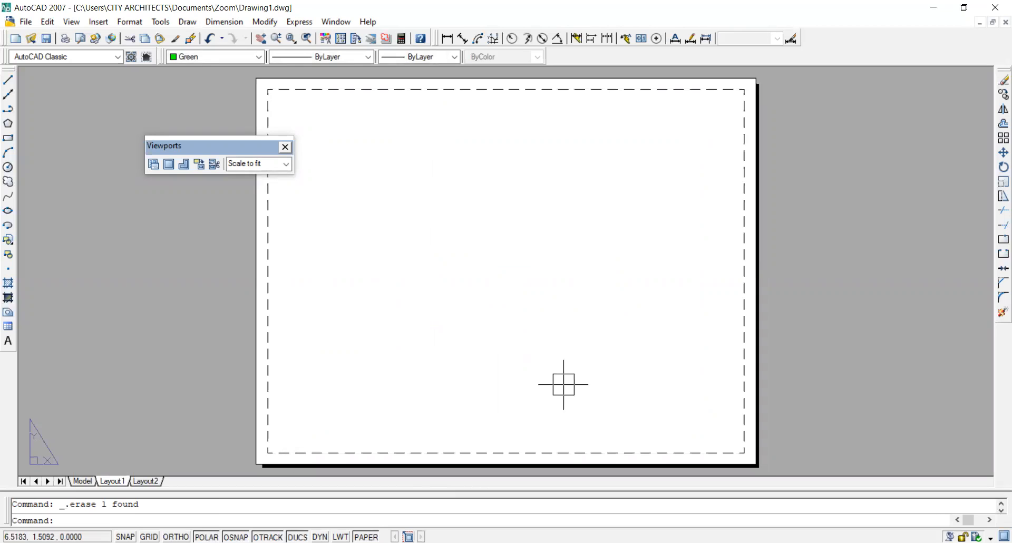
- Modify Layout1's page setup to use the paper size ISO A4 (297.00 x 210.00 MM)
{"action": "right_click", "coordinate": [120, 481]}
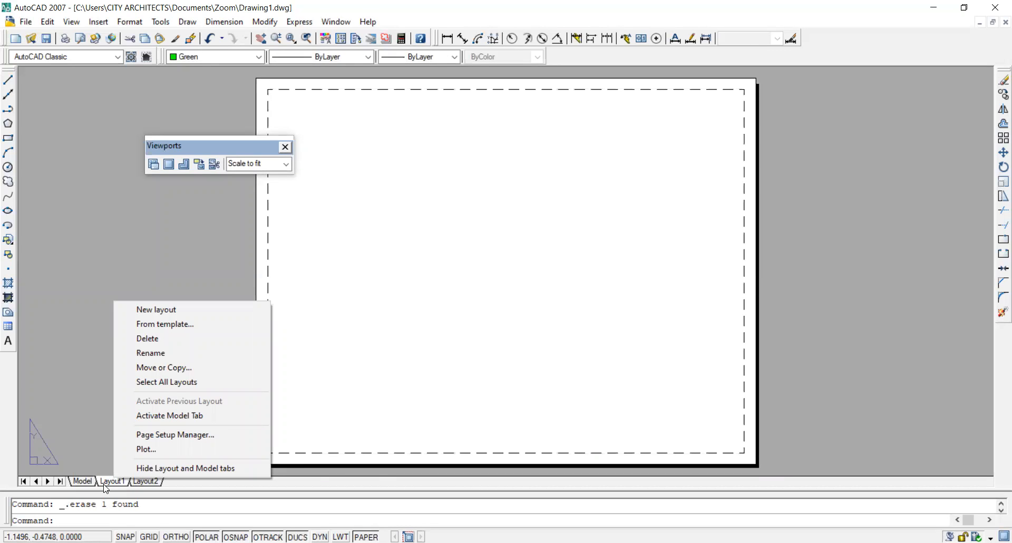
{"action": "left_click", "coordinate": [107, 481]}
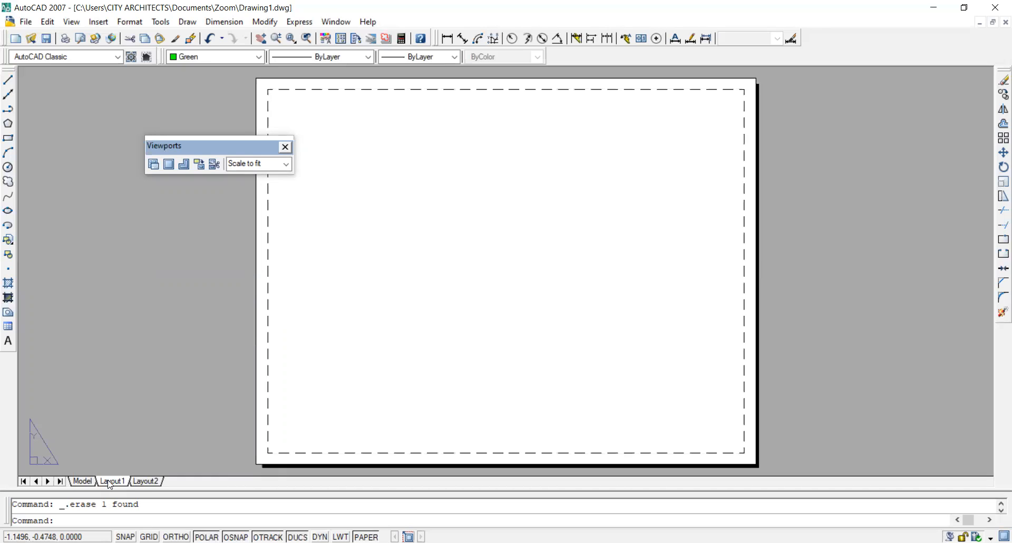
{"action": "right_click", "coordinate": [109, 482]}
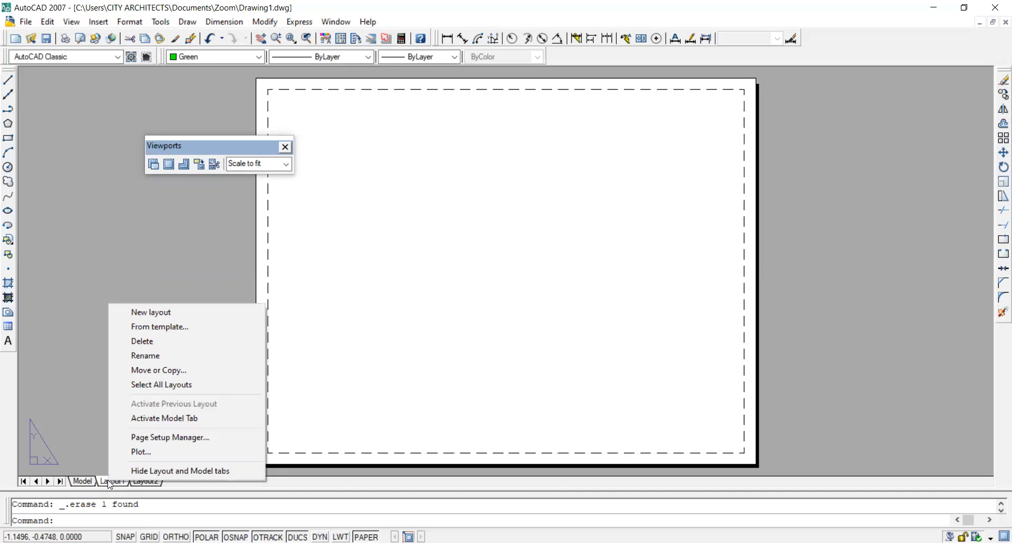
{"action": "left_click", "coordinate": [151, 438]}
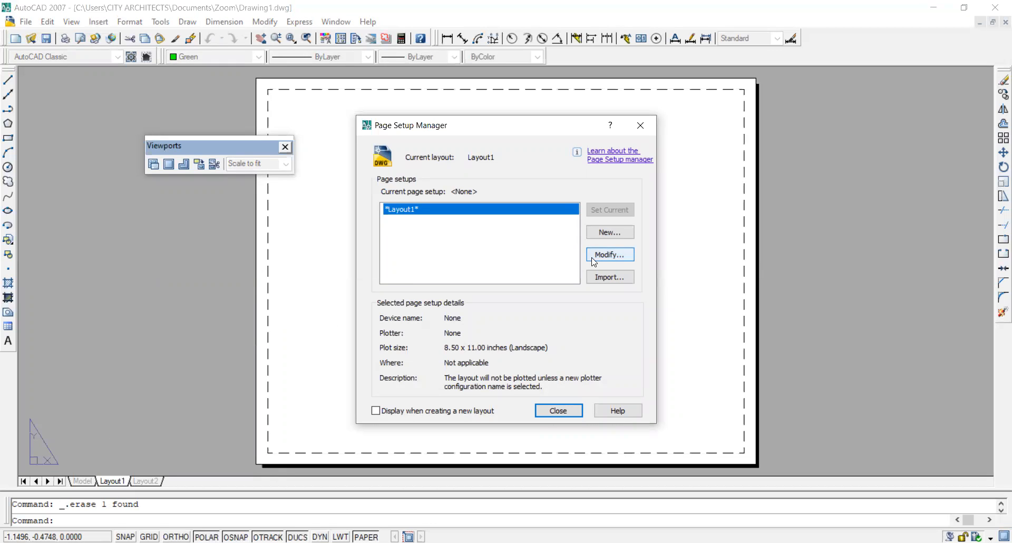
{"action": "left_click", "coordinate": [594, 257]}
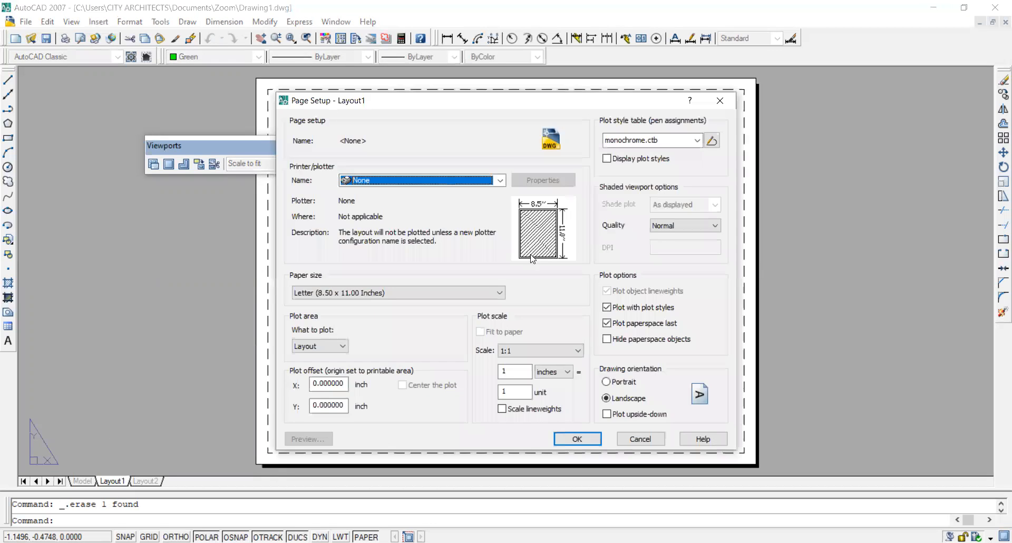
{"action": "left_click", "coordinate": [388, 293]}
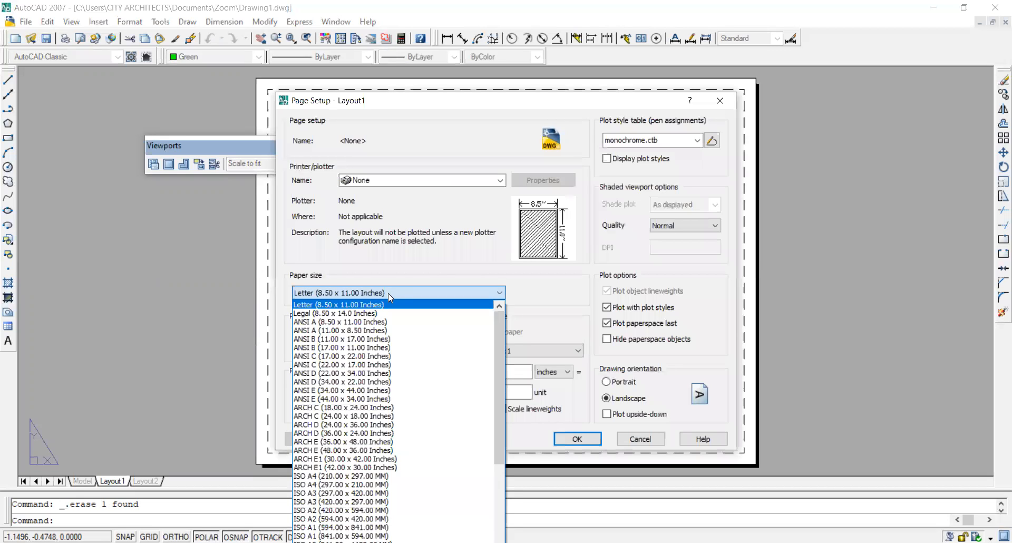
{"action": "left_click", "coordinate": [388, 293]}
{"action": "left_click", "coordinate": [391, 293]}
{"action": "scroll", "coordinate": [390, 413], "scroll_direction": "down", "scroll_amount": 3}
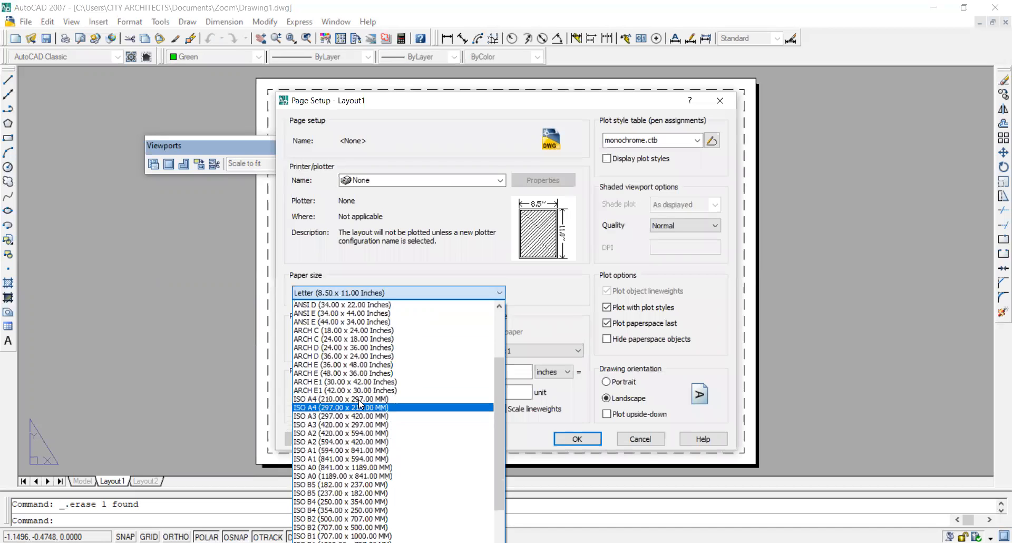
{"action": "left_click", "coordinate": [359, 399]}
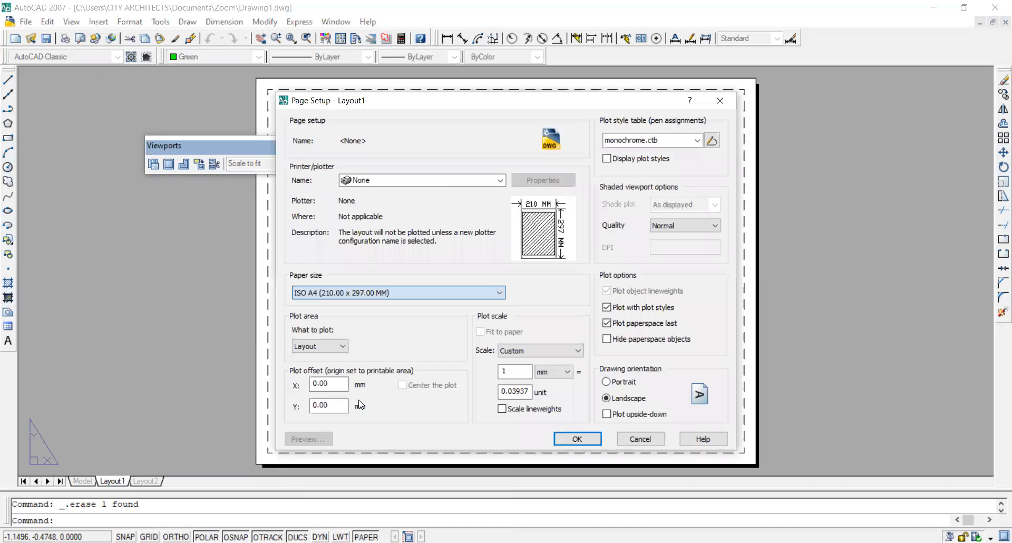
{"action": "left_click", "coordinate": [375, 293]}
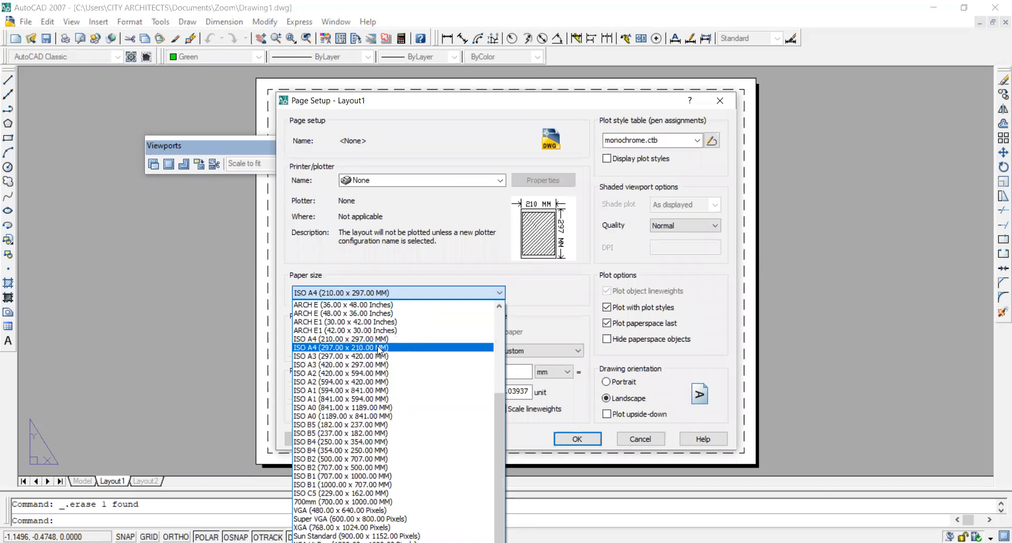
{"action": "left_click", "coordinate": [352, 347]}
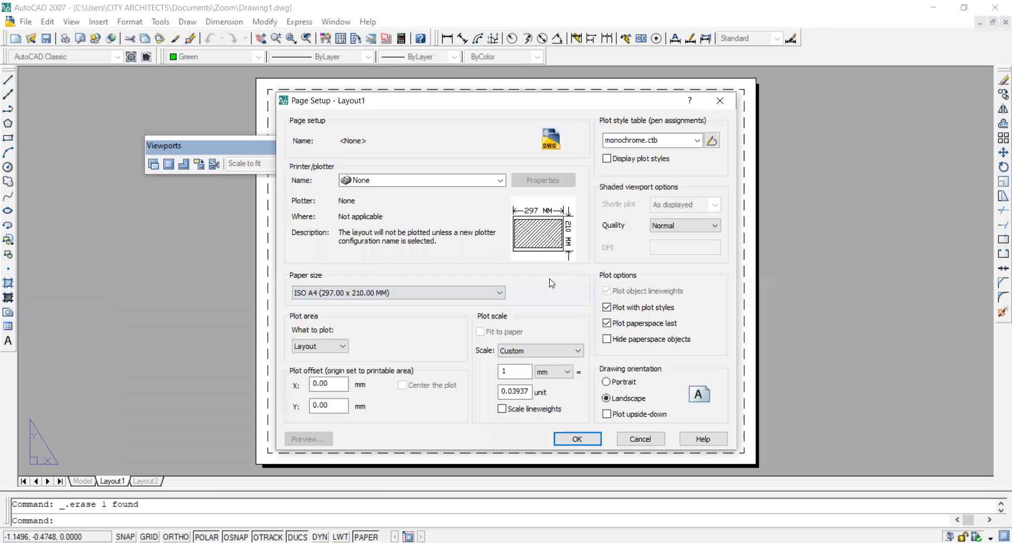
- Set the plot style table to None and the shaded viewport quality to Custom, and apply the page setup
{"action": "left_click", "coordinate": [658, 140]}
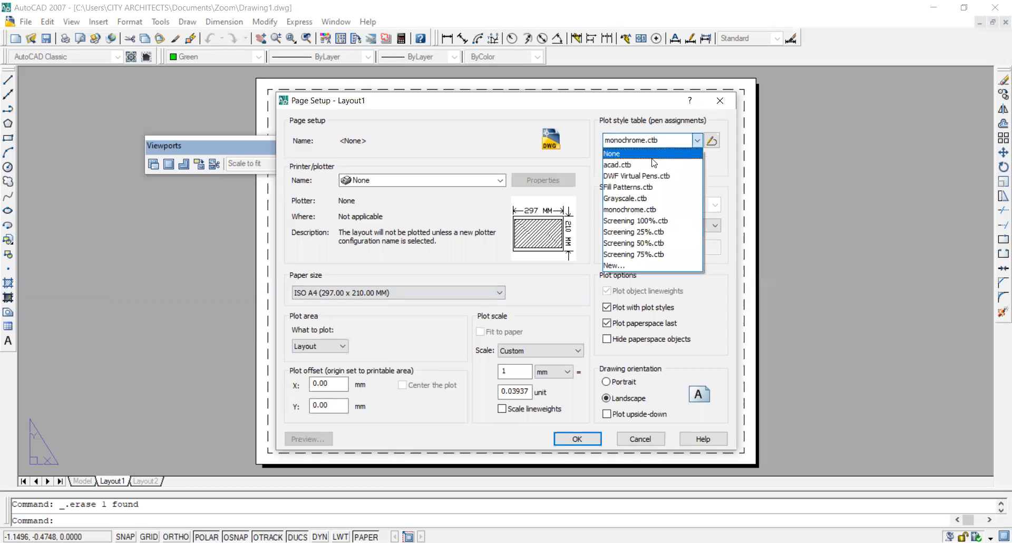
{"action": "left_click", "coordinate": [654, 154]}
{"action": "left_click", "coordinate": [675, 225]}
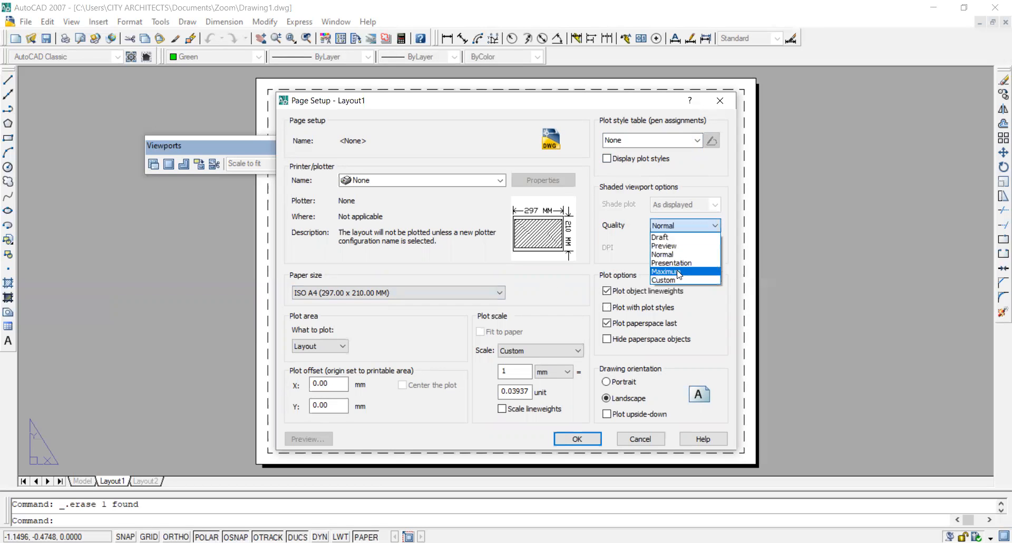
{"action": "left_click", "coordinate": [678, 277]}
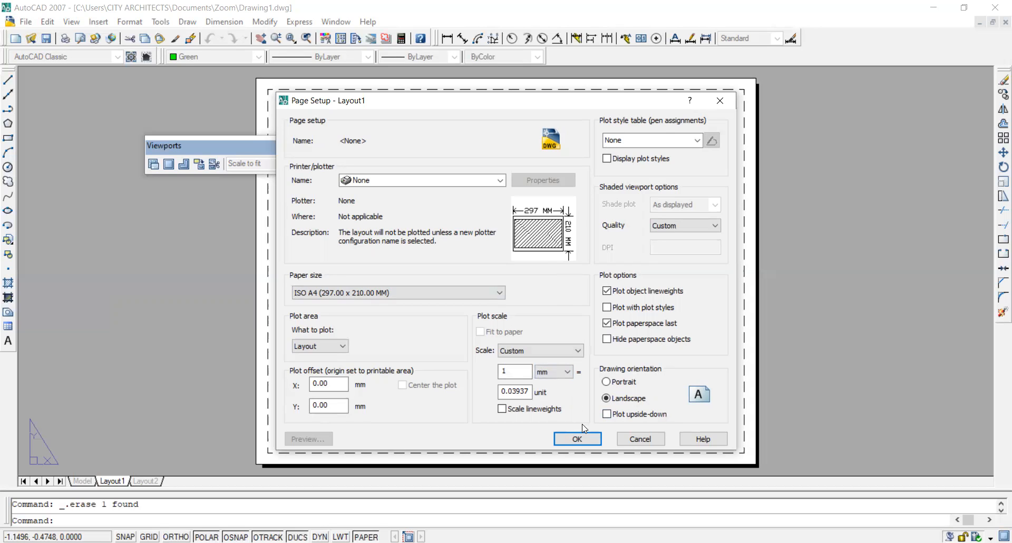
{"action": "left_click", "coordinate": [579, 440]}
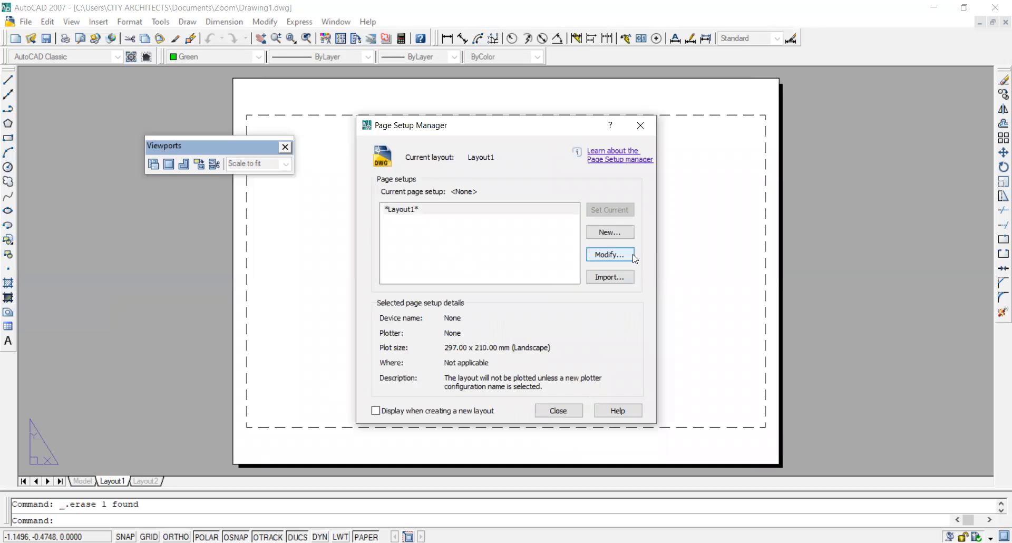
{"action": "left_click", "coordinate": [566, 417]}
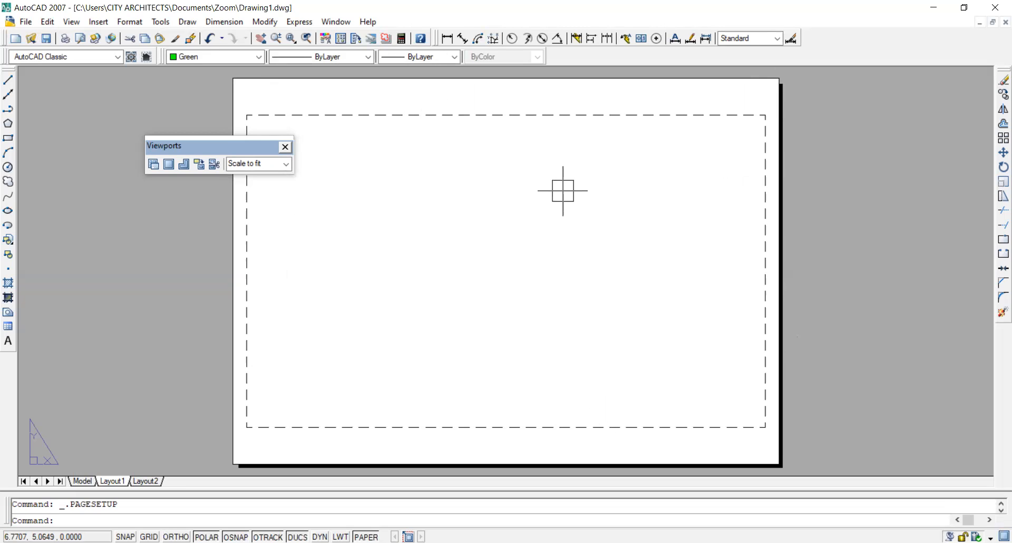
- Close and redisplay the Viewports toolbar, and view the standard viewport configurations without applying one
{"action": "left_click_drag", "start_coordinate": [186, 137], "coordinate": [119, 124]}
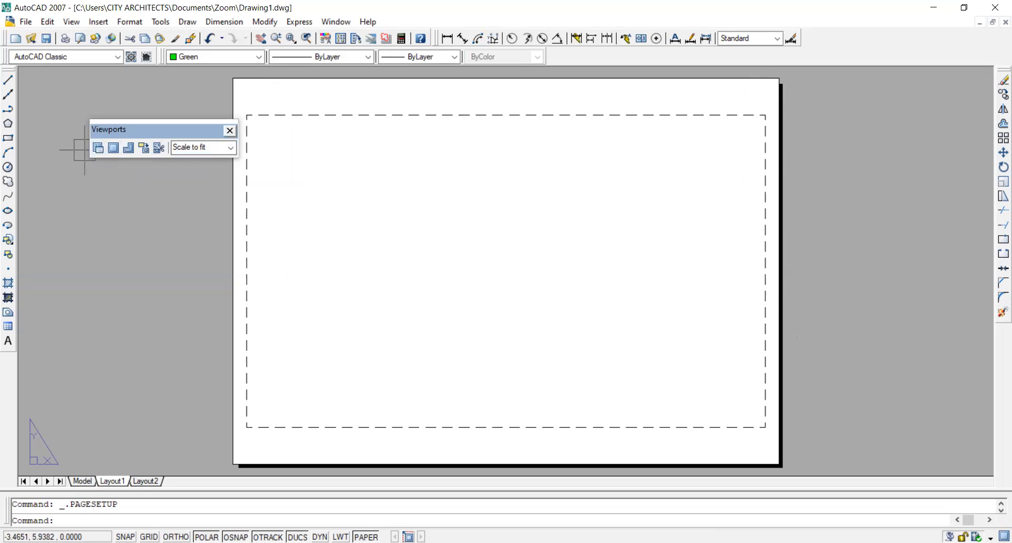
{"action": "left_click", "coordinate": [229, 130]}
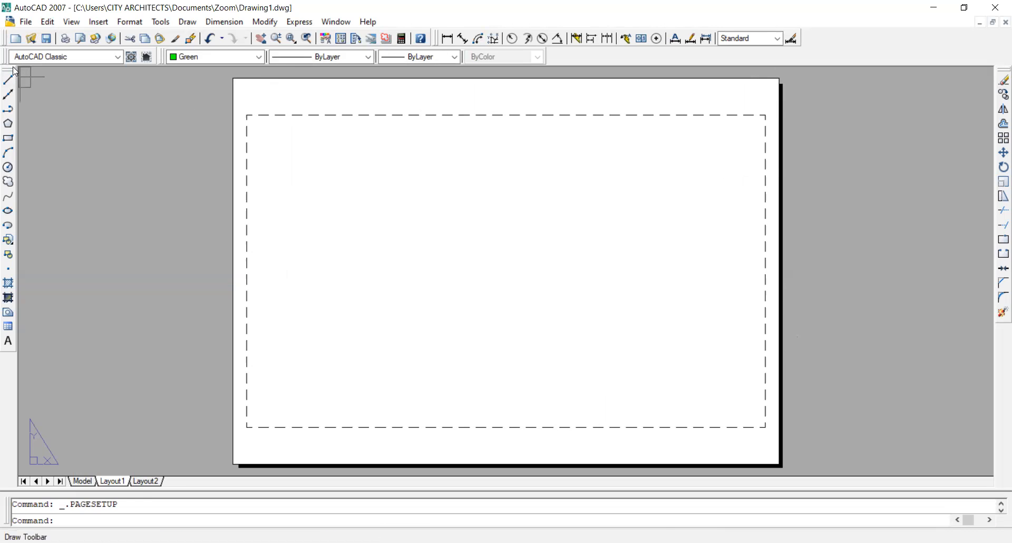
{"action": "right_click", "coordinate": [17, 96]}
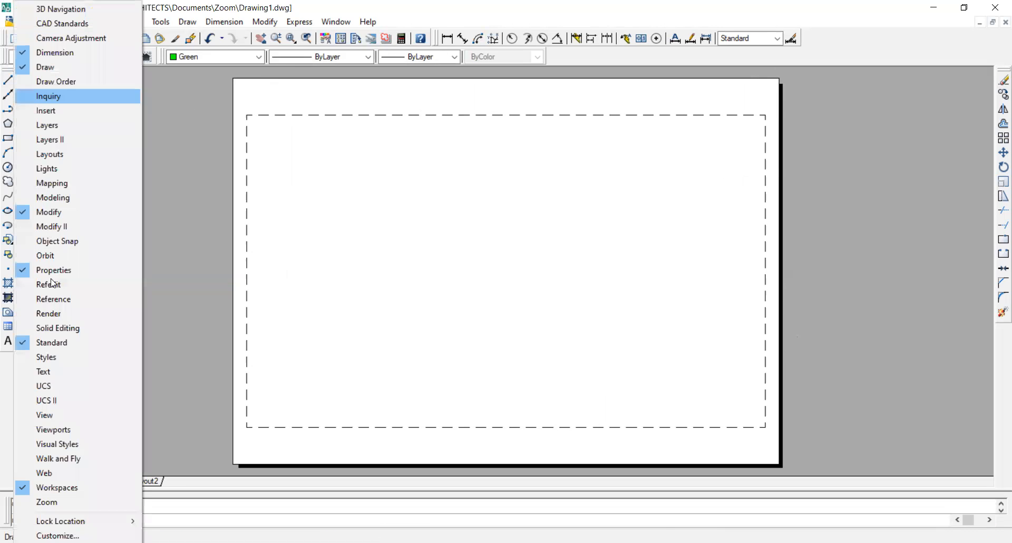
{"action": "left_click", "coordinate": [75, 431]}
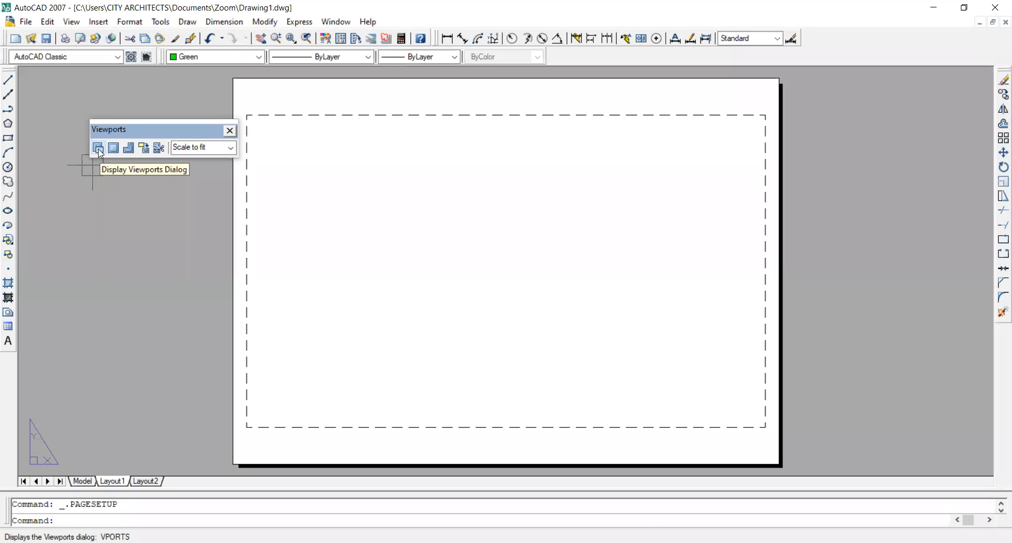
{"action": "left_click", "coordinate": [100, 153]}
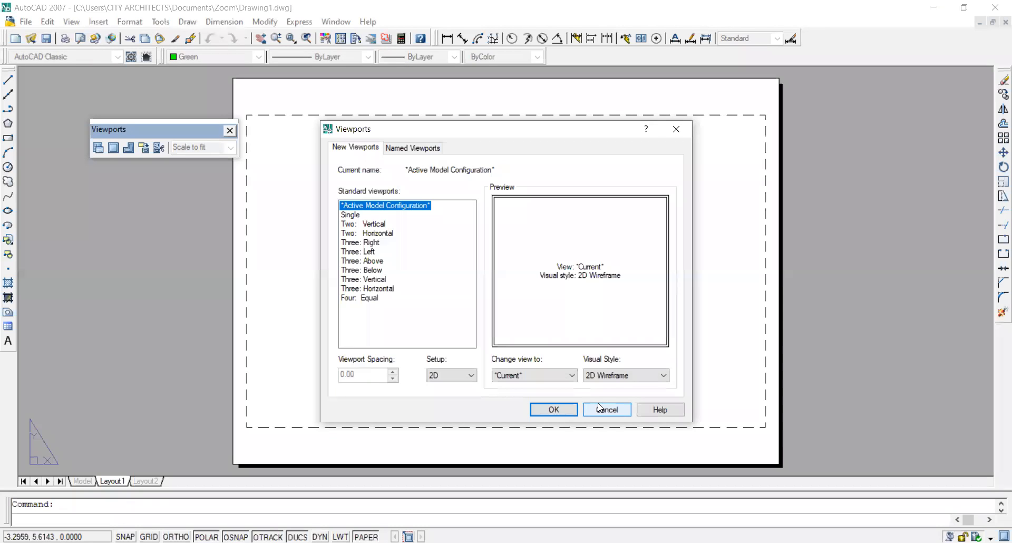
{"action": "left_click", "coordinate": [618, 414]}
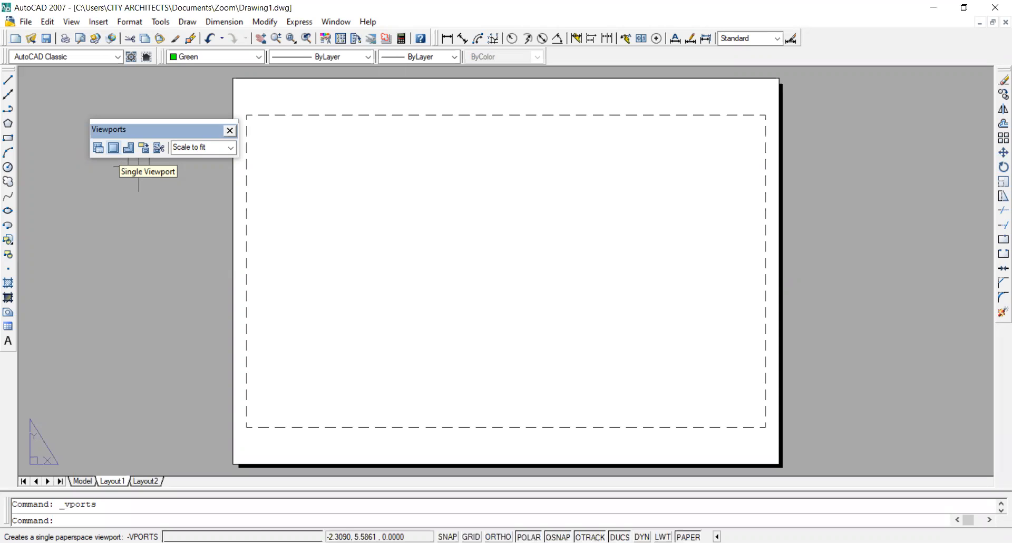
- Create two single rectangular viewports side by side in the upper half of the Layout1 sheet
{"action": "left_click", "coordinate": [118, 151]}
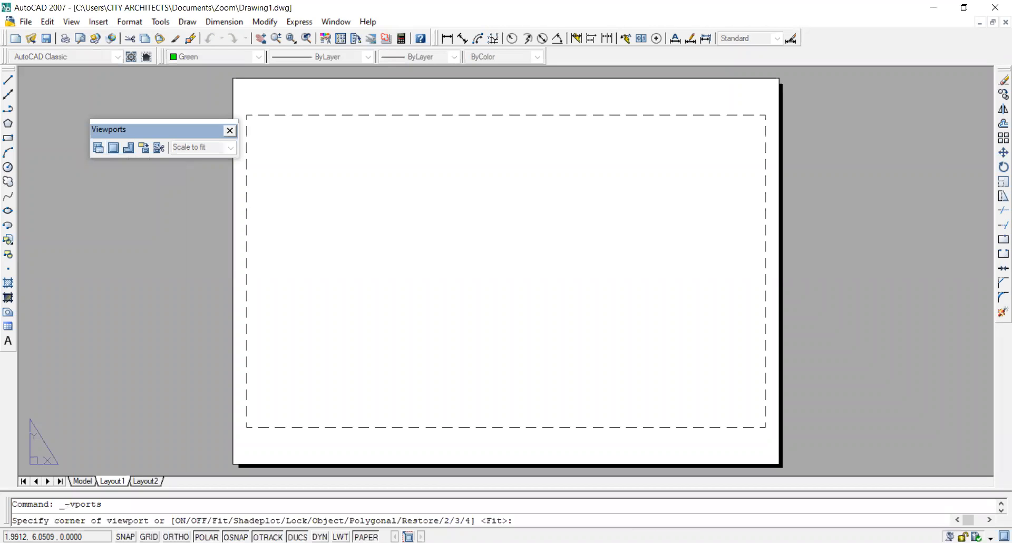
{"action": "left_click", "coordinate": [278, 129]}
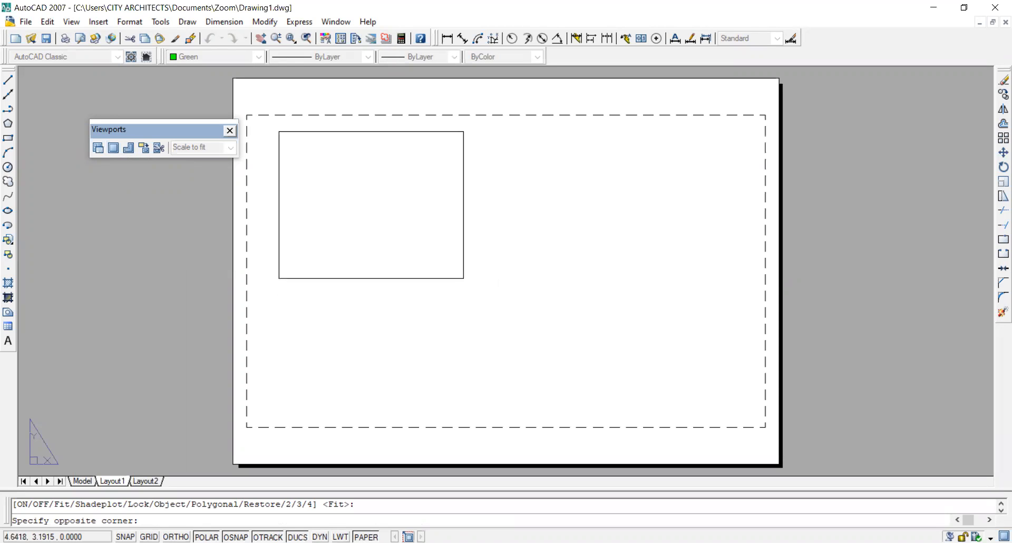
{"action": "left_click", "coordinate": [464, 278]}
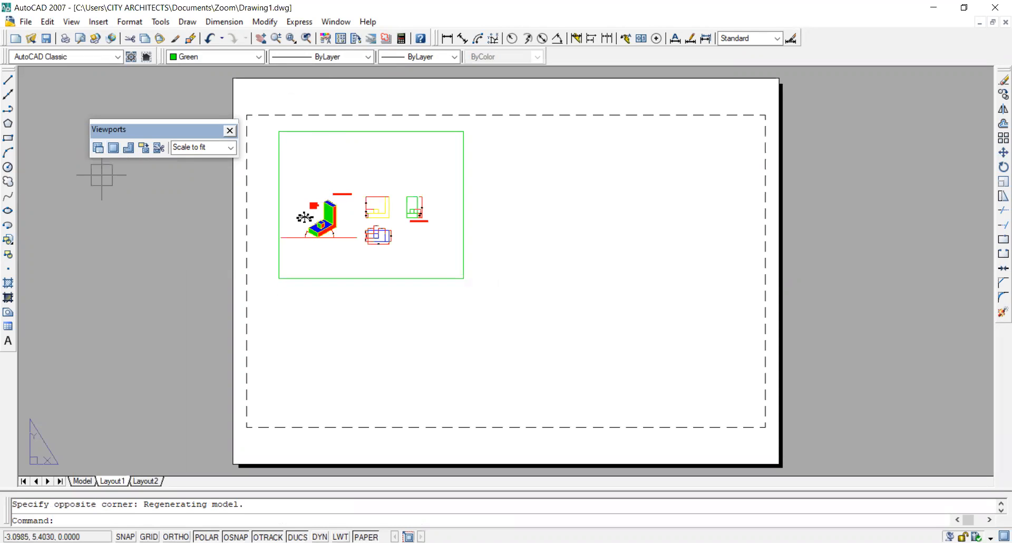
{"action": "left_click", "coordinate": [113, 151]}
{"action": "left_click", "coordinate": [504, 135]}
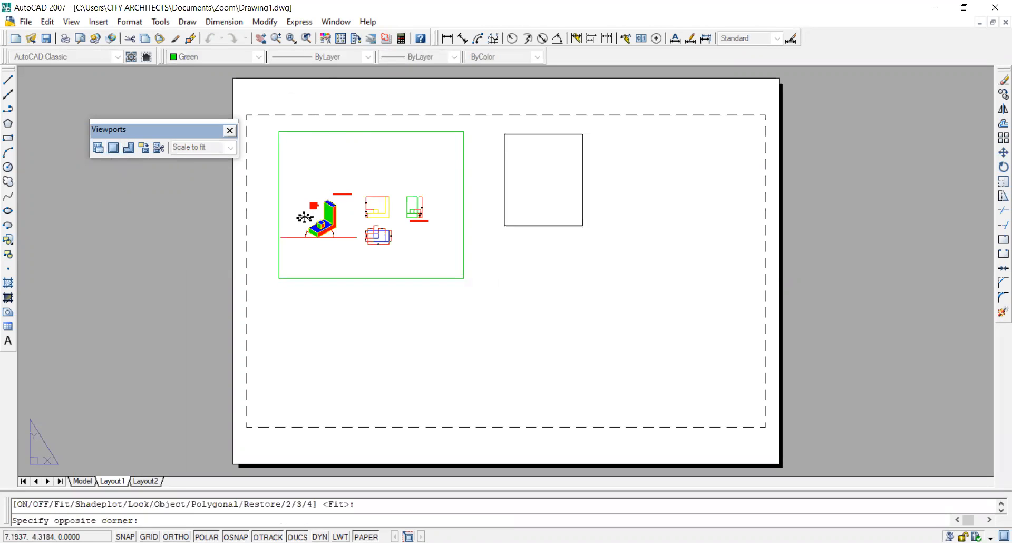
{"action": "left_click", "coordinate": [712, 278]}
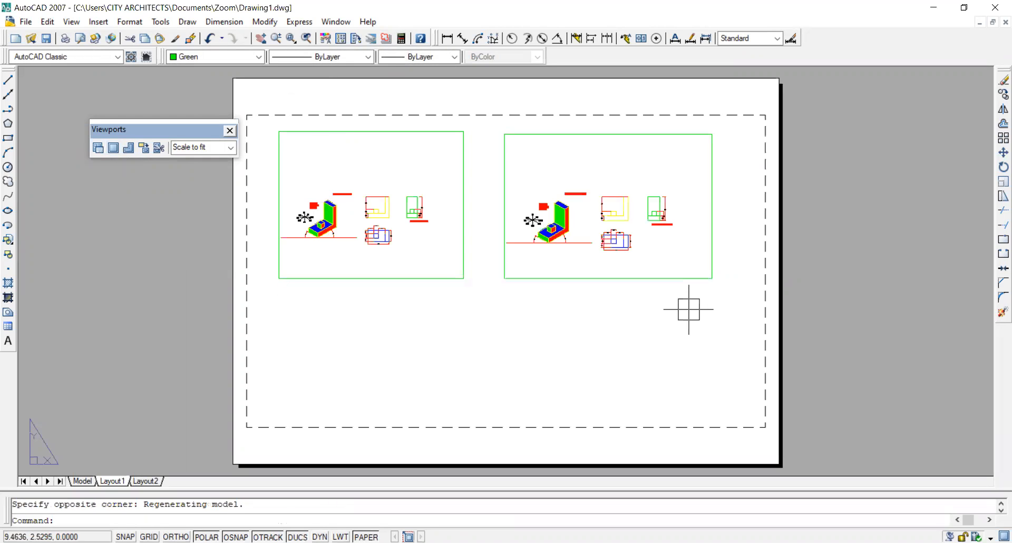
- Try a third single viewport below the upper-left one and delete it
{"action": "left_click", "coordinate": [298, 294]}
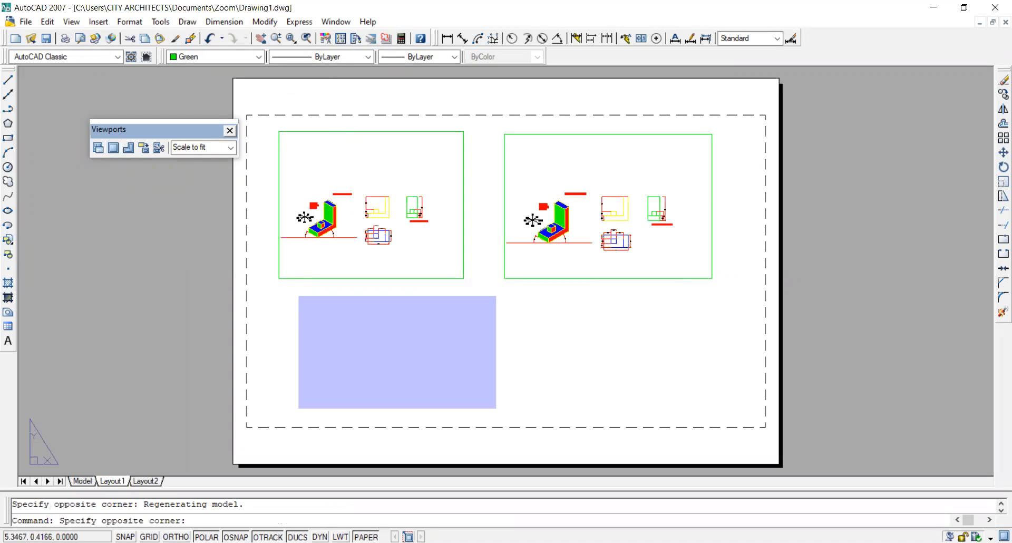
{"action": "left_click", "coordinate": [501, 407]}
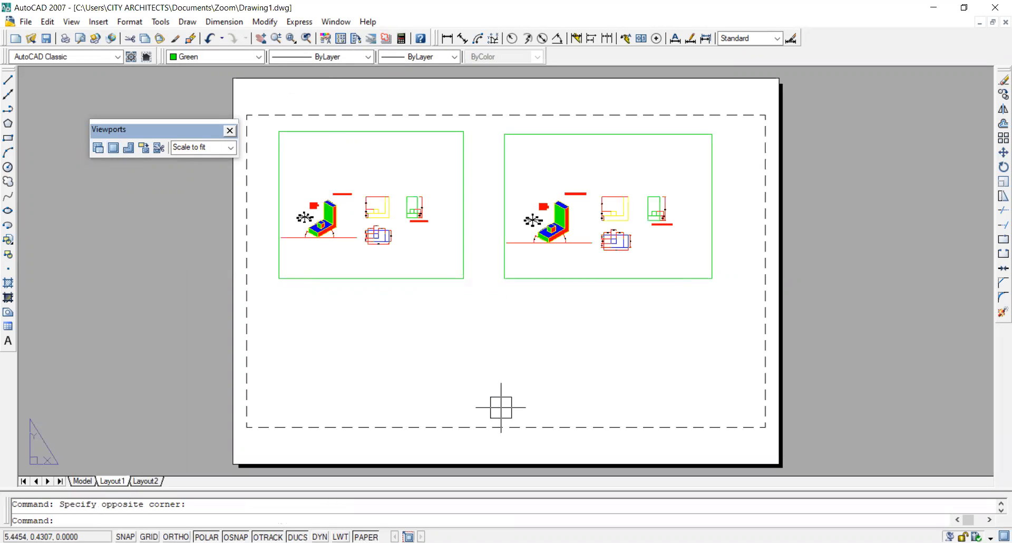
{"action": "left_click", "coordinate": [111, 149]}
{"action": "left_click", "coordinate": [285, 291]}
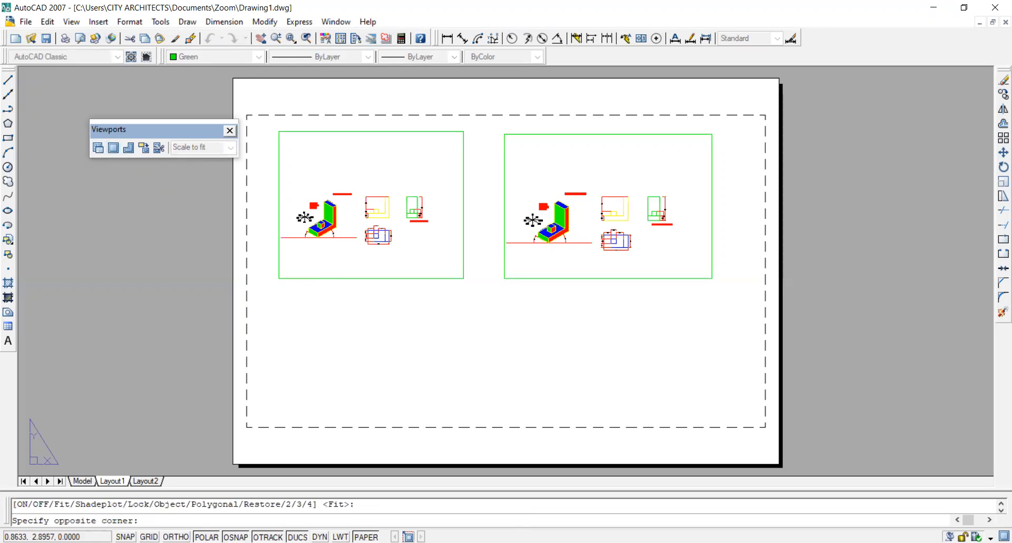
{"action": "left_click", "coordinate": [475, 405]}
{"action": "left_click", "coordinate": [480, 314]}
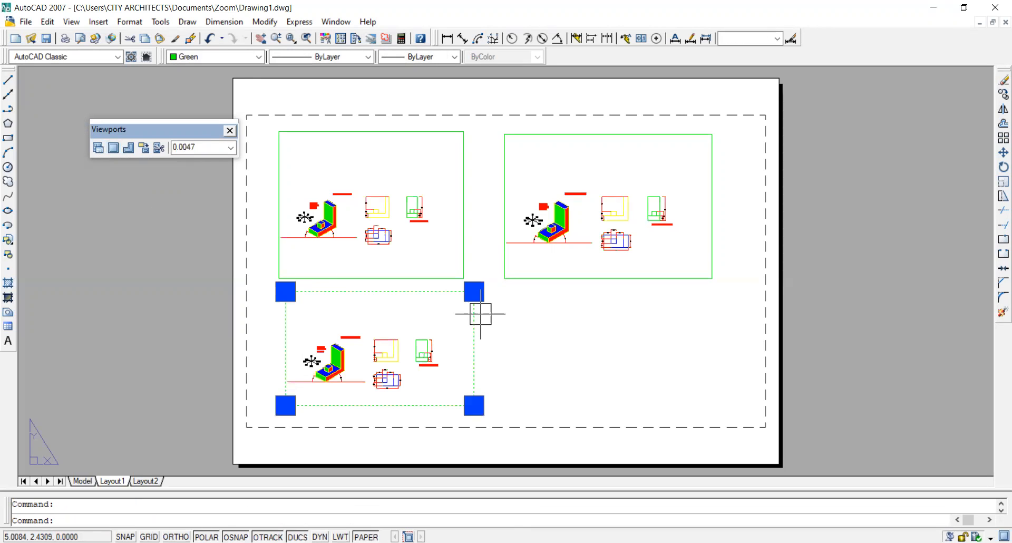
{"action": "key", "text": "Escape"}
{"action": "left_click", "coordinate": [476, 307]}
{"action": "key", "text": "Delete"}
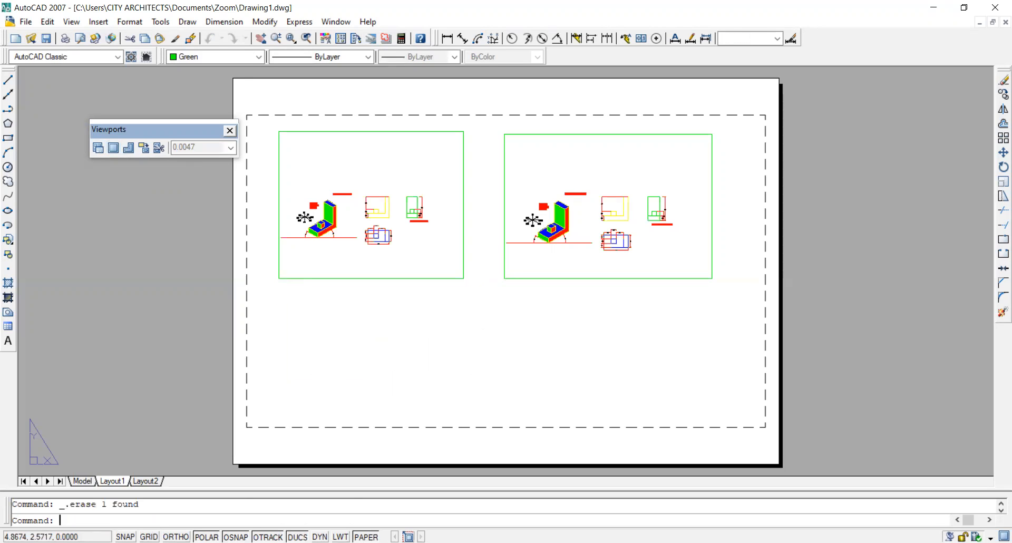
- Examine the drawings shown in the two viewports on the Layout1 sheet
{"action": "scroll", "coordinate": [369, 143], "scroll_direction": "up", "scroll_amount": 6}
{"action": "scroll", "coordinate": [368, 131], "scroll_direction": "down", "scroll_amount": 5}
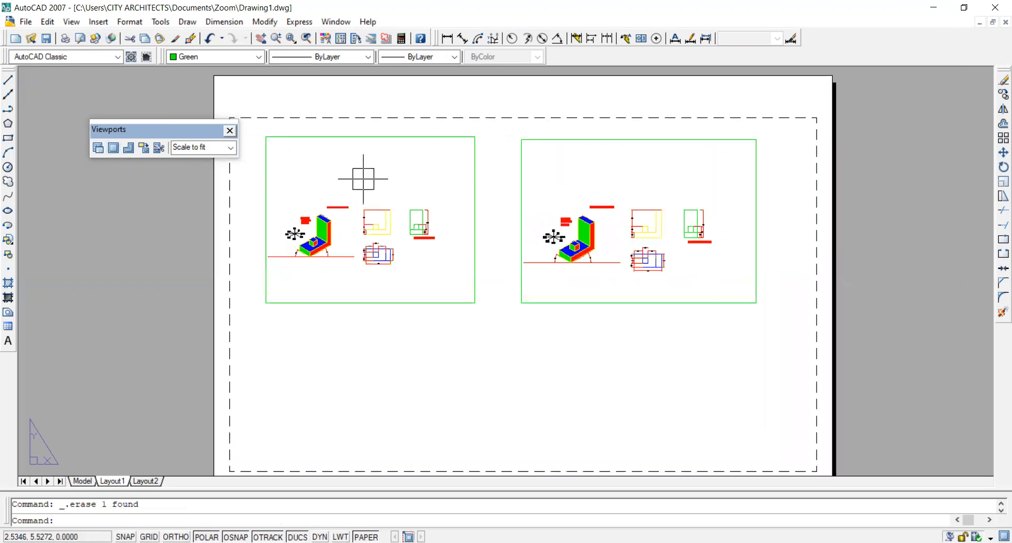
{"action": "scroll", "coordinate": [392, 211], "scroll_direction": "up", "scroll_amount": 4}
{"action": "scroll", "coordinate": [379, 279], "scroll_direction": "up", "scroll_amount": 2}
{"action": "scroll", "coordinate": [379, 279], "scroll_direction": "down", "scroll_amount": 5}
{"action": "scroll", "coordinate": [378, 279], "scroll_direction": "up", "scroll_amount": 5}
{"action": "scroll", "coordinate": [379, 279], "scroll_direction": "down", "scroll_amount": 5}
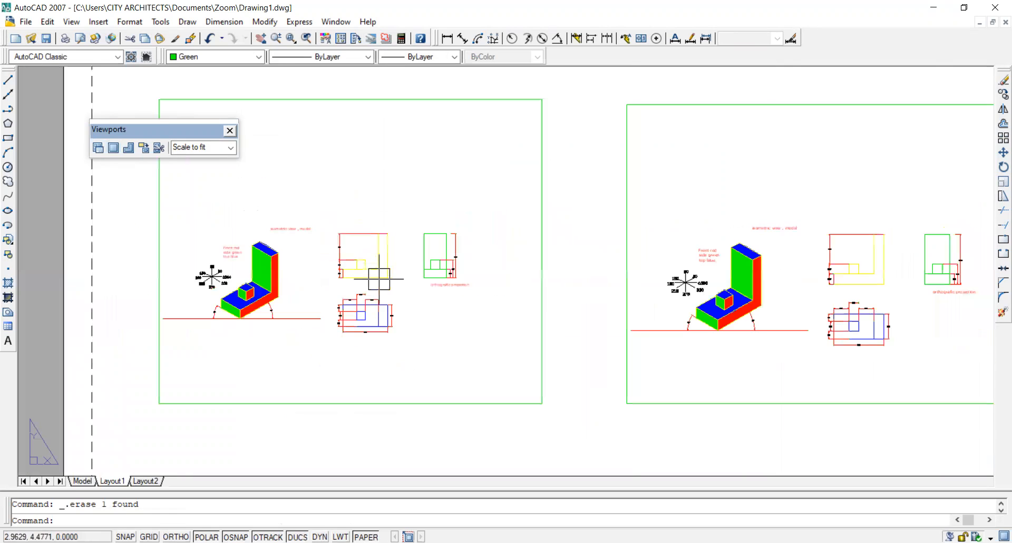
- Select all the drawing objects in model space and set their colour to ByLayer
{"action": "left_click", "coordinate": [76, 481]}
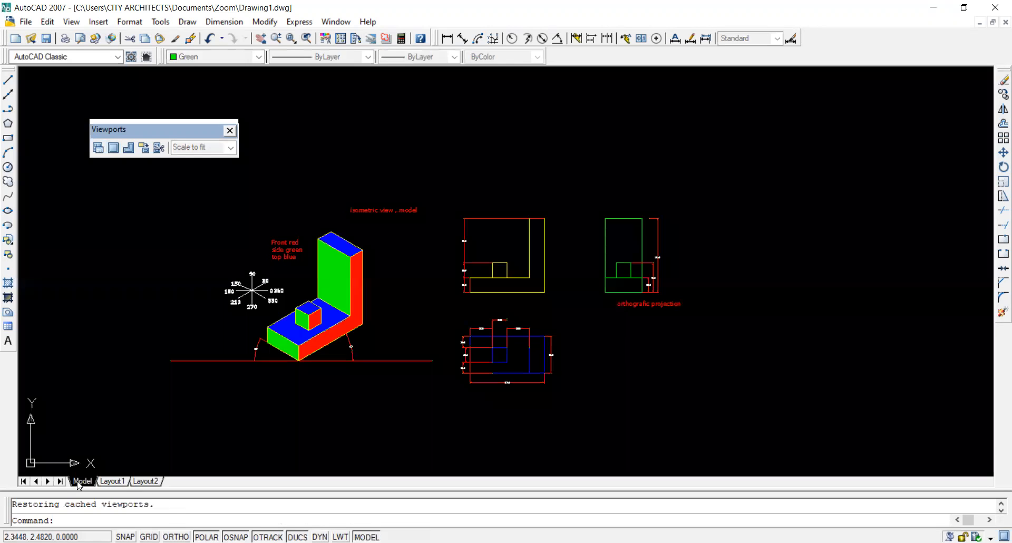
{"action": "scroll", "coordinate": [317, 422], "scroll_direction": "down", "scroll_amount": 2}
{"action": "left_click", "coordinate": [689, 212]}
{"action": "left_click", "coordinate": [261, 388]}
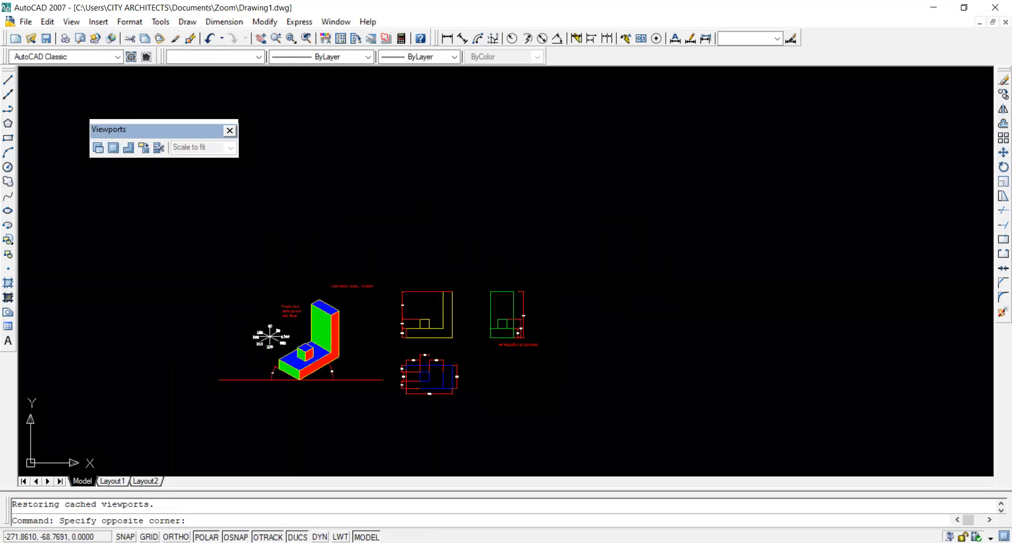
{"action": "left_click", "coordinate": [244, 61]}
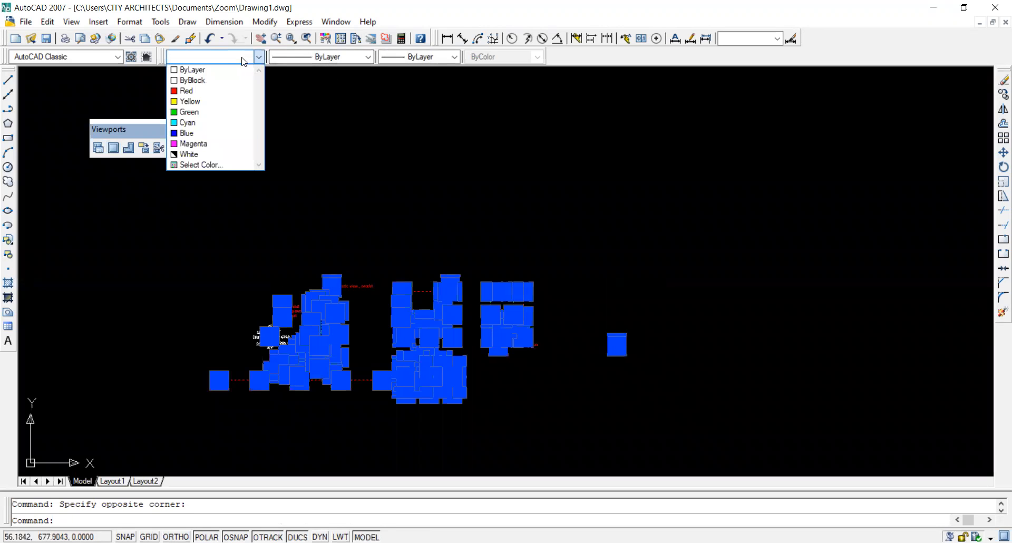
{"action": "left_click", "coordinate": [226, 72]}
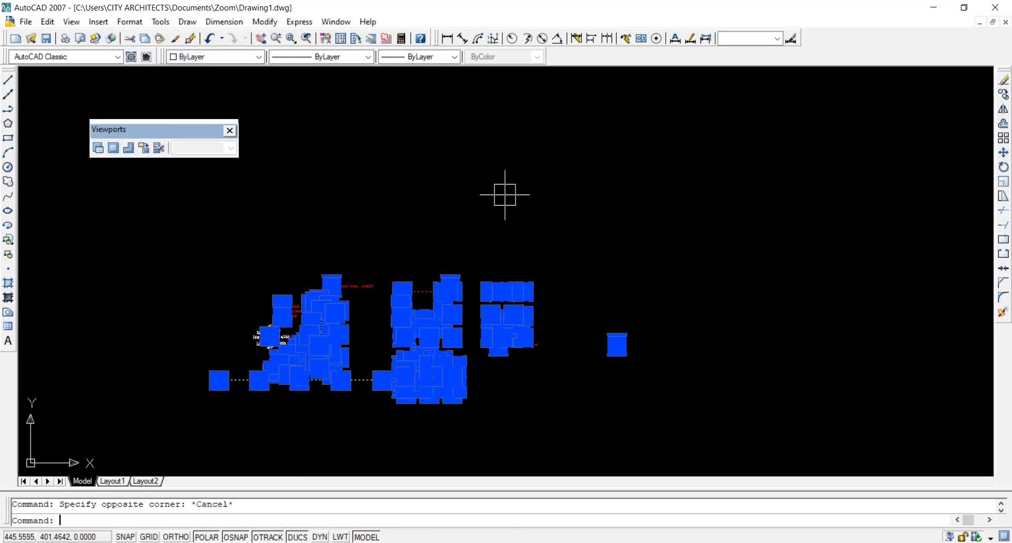
{"action": "key", "text": "Escape"}
{"action": "scroll", "coordinate": [304, 364], "scroll_direction": "up", "scroll_amount": 4}
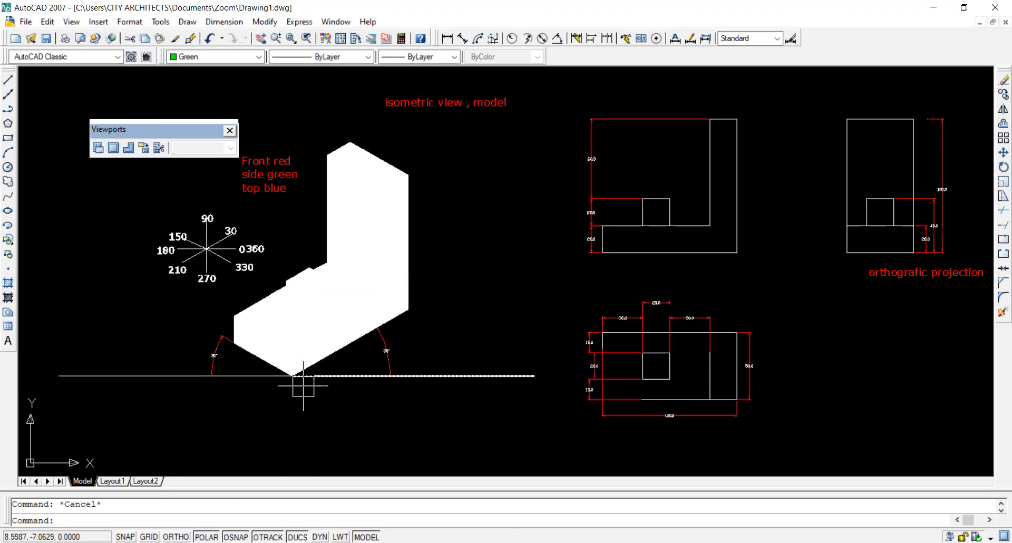
- Delete the solid hatch fills from the top, side and front faces of the isometric model
{"action": "scroll", "coordinate": [300, 379], "scroll_direction": "down", "scroll_amount": 2}
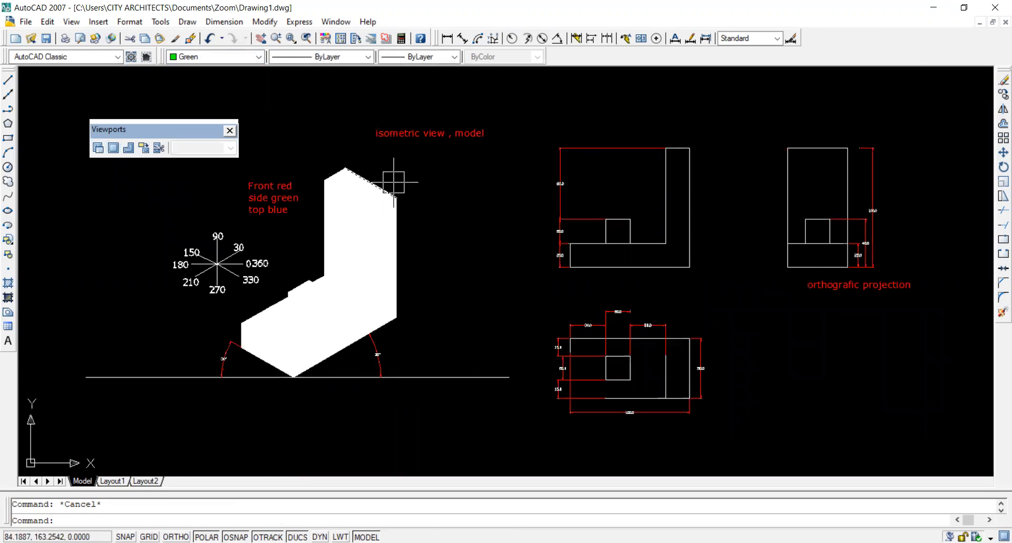
{"action": "scroll", "coordinate": [360, 187], "scroll_direction": "up", "scroll_amount": 6}
{"action": "left_click", "coordinate": [358, 193]}
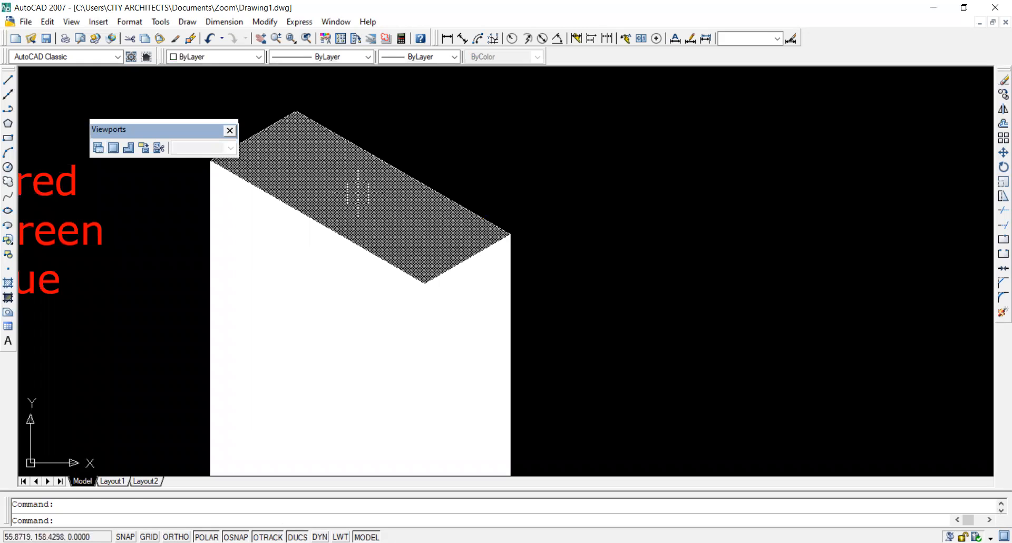
{"action": "key", "text": "Delete"}
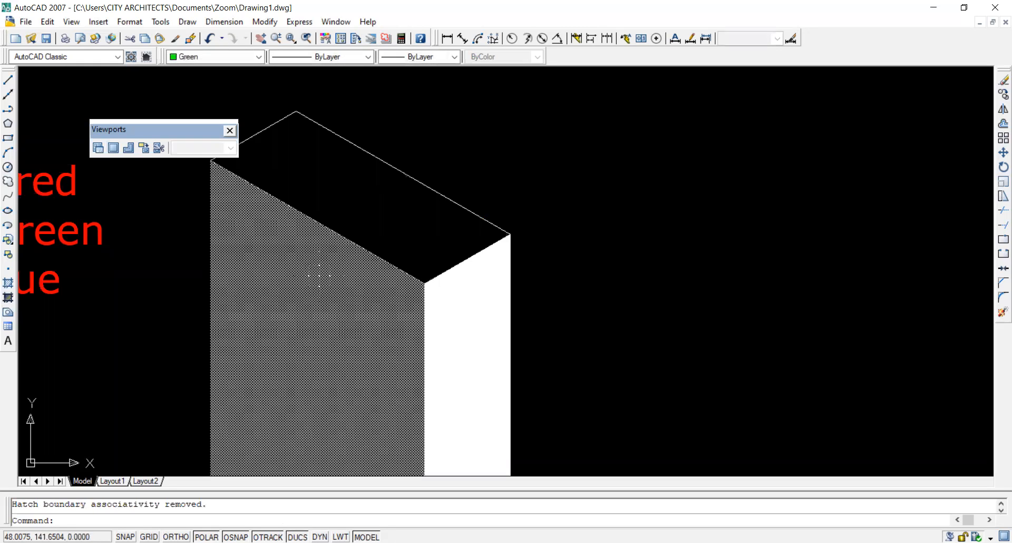
{"action": "left_click", "coordinate": [318, 276]}
{"action": "key", "text": "Delete"}
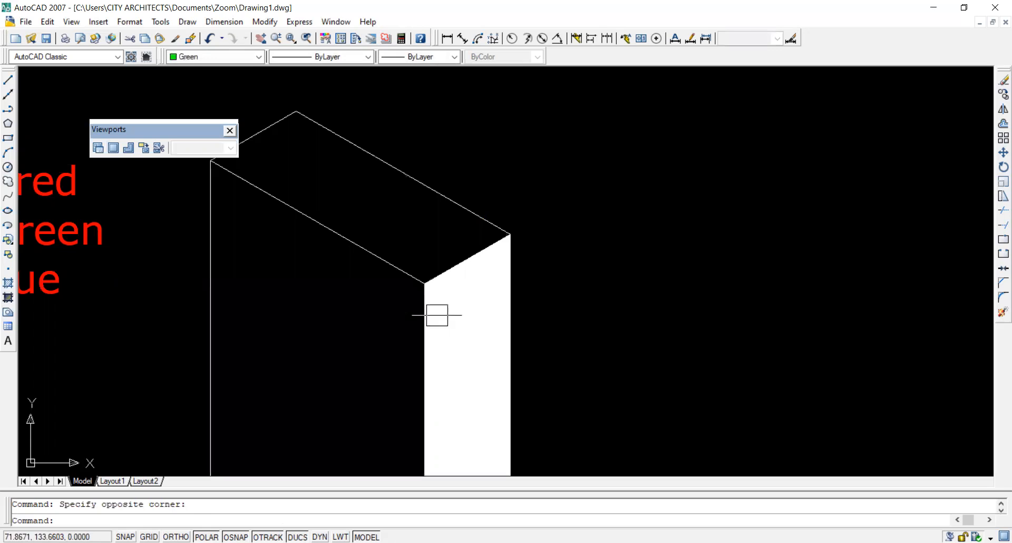
{"action": "left_click", "coordinate": [470, 278]}
{"action": "key", "text": "Delete"}
{"action": "scroll", "coordinate": [485, 140], "scroll_direction": "down", "scroll_amount": 6}
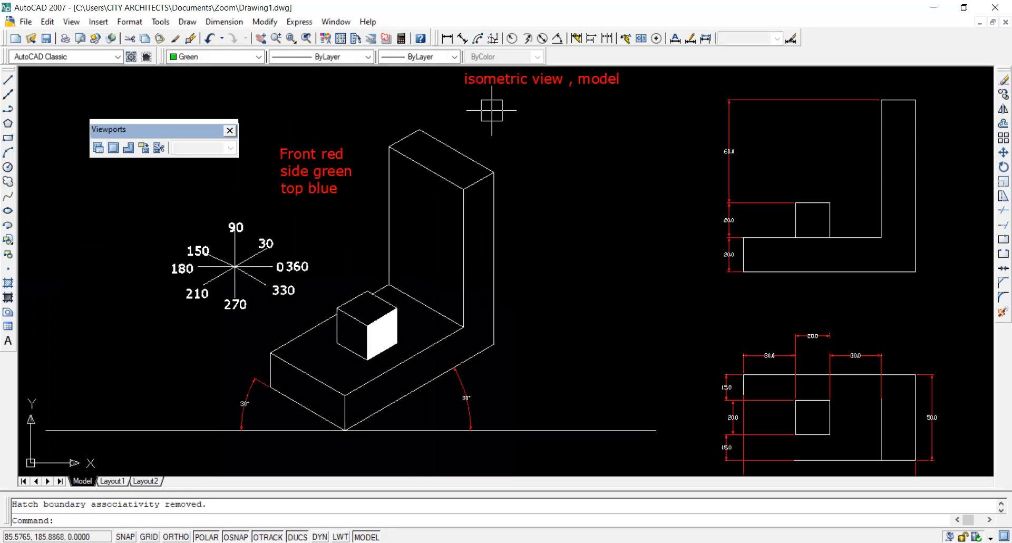
- Delete the remaining solid fill on the front face of the isometric model's small cube
{"action": "left_click", "coordinate": [380, 338]}
{"action": "scroll", "coordinate": [379, 338], "scroll_direction": "up", "scroll_amount": 6}
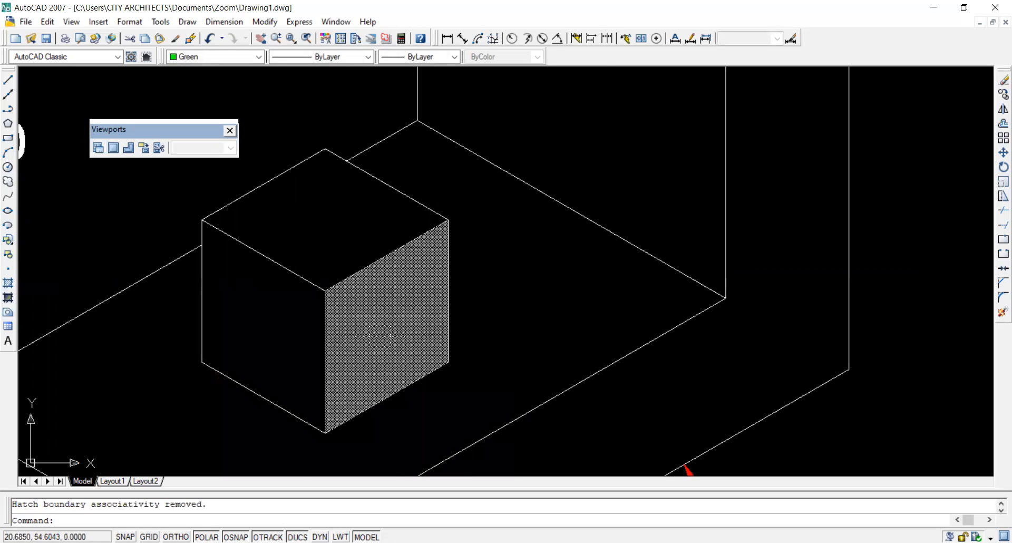
{"action": "key", "text": "Delete"}
{"action": "scroll", "coordinate": [379, 332], "scroll_direction": "down", "scroll_amount": 3}
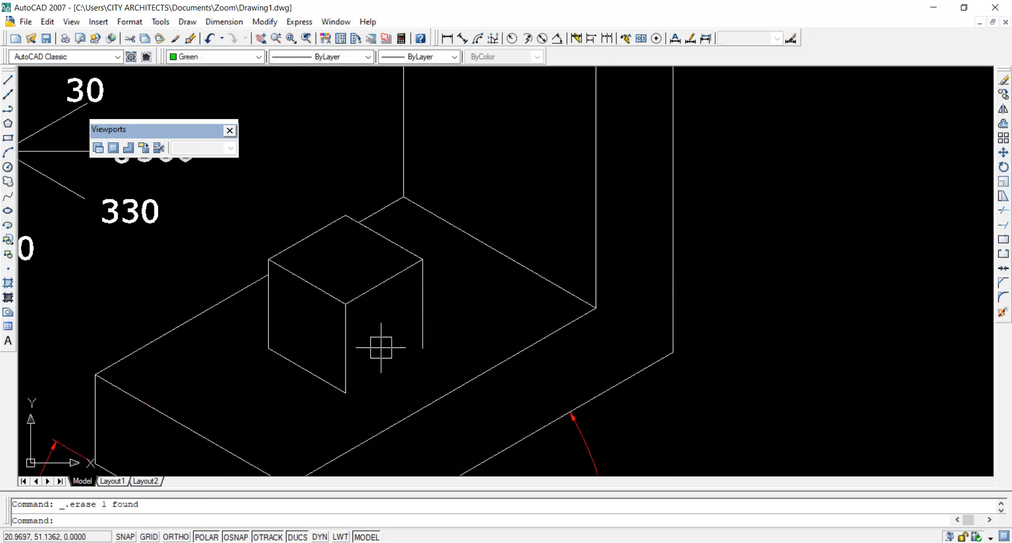
- Draw a line between the bottom corners of the small cube's front face to replace its missing lower edge
{"action": "type", "text": "l"}
{"action": "key", "text": "Return"}
{"action": "left_click", "coordinate": [346, 391]}
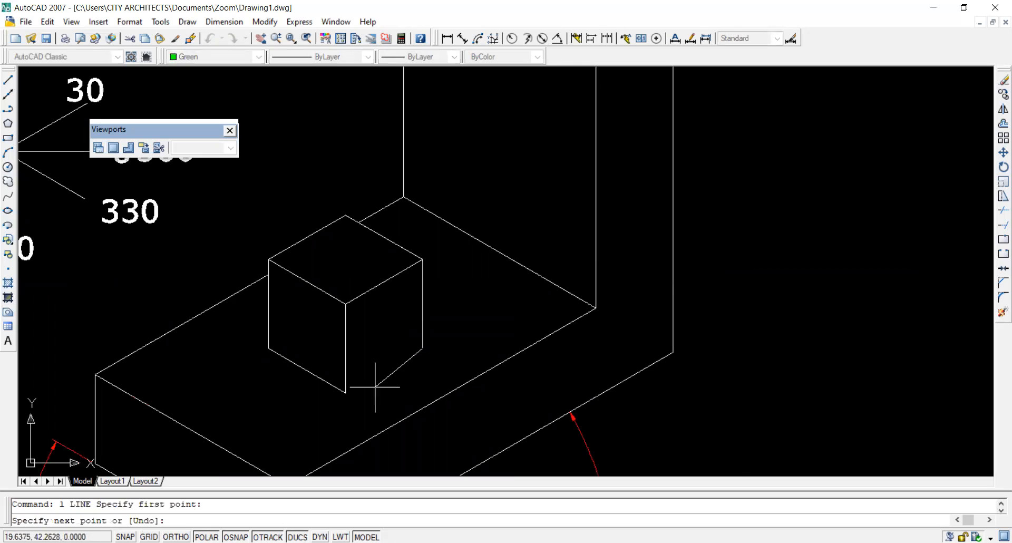
{"action": "left_click", "coordinate": [345, 391]}
{"action": "key", "text": "Return"}
{"action": "scroll", "coordinate": [357, 298], "scroll_direction": "down", "scroll_amount": 6}
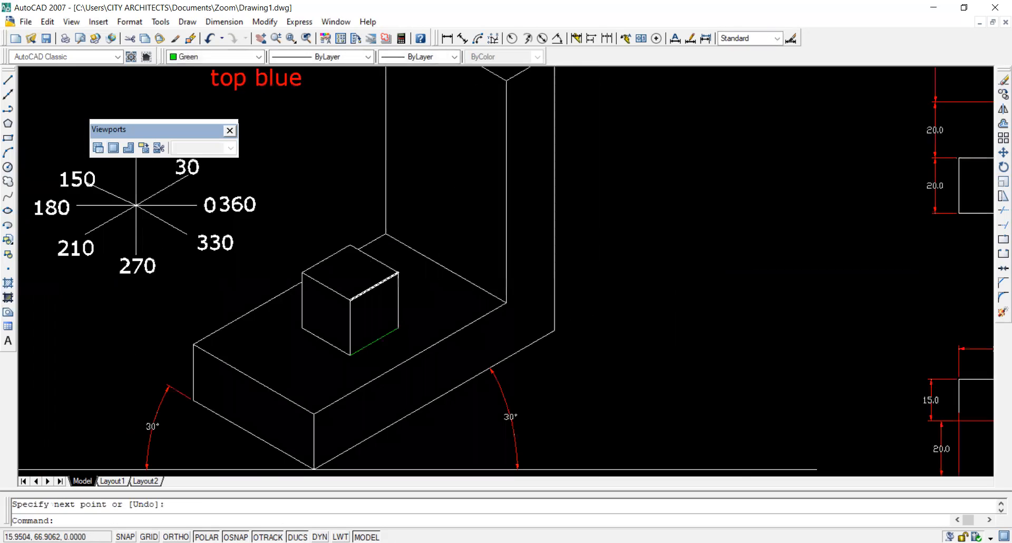
- Set the colour of the new lower edge on the small cube to ByLayer
{"action": "scroll", "coordinate": [364, 301], "scroll_direction": "up", "scroll_amount": 6}
{"action": "left_click", "coordinate": [345, 336]}
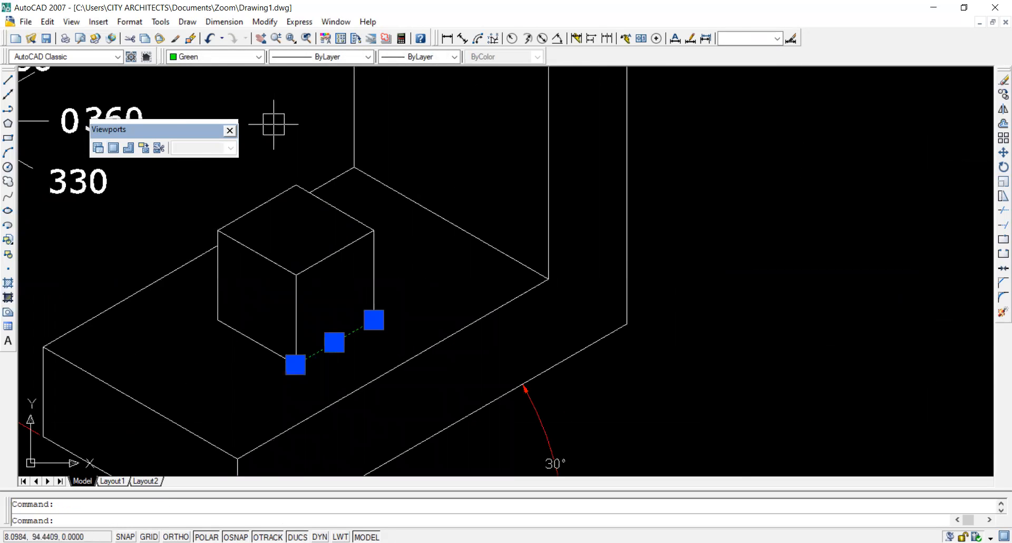
{"action": "left_click", "coordinate": [216, 57]}
{"action": "left_click", "coordinate": [216, 70]}
{"action": "key", "text": "Escape"}
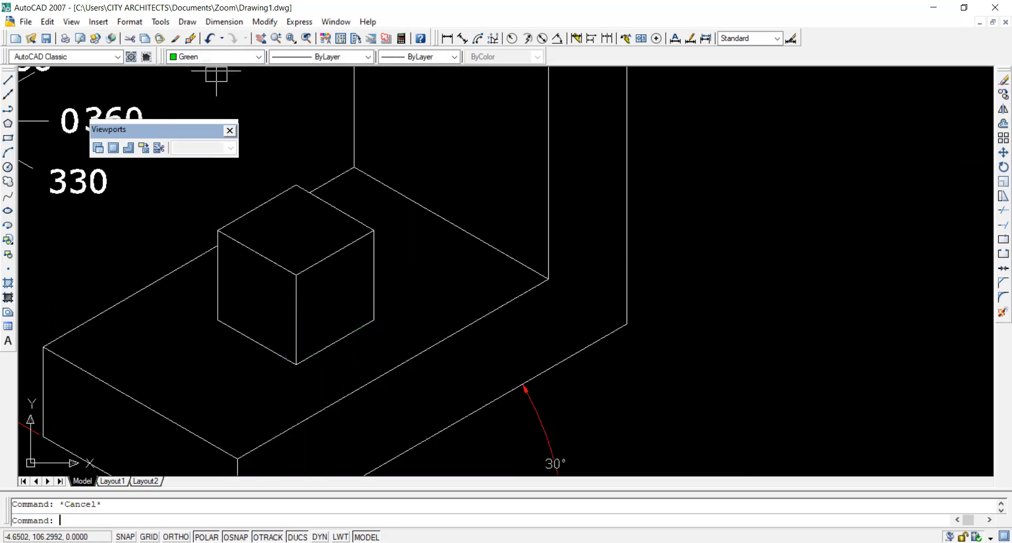
{"action": "scroll", "coordinate": [365, 363], "scroll_direction": "down", "scroll_amount": 6}
{"action": "scroll", "coordinate": [365, 363], "scroll_direction": "down", "scroll_amount": 2}
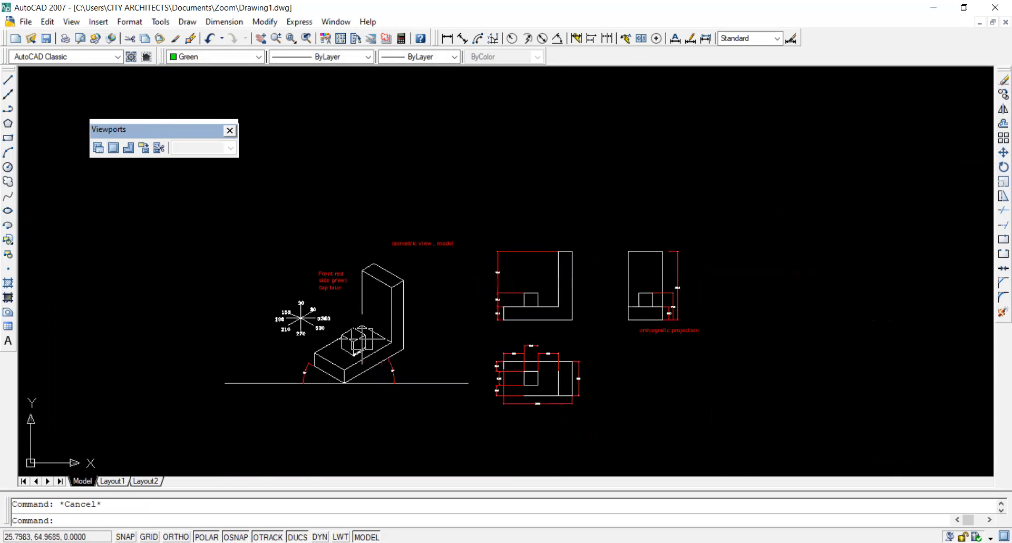
- Return to Layout1 and examine how the unfilled, recoloured drawings appear in both viewports
{"action": "left_click", "coordinate": [112, 480]}
{"action": "scroll", "coordinate": [281, 282], "scroll_direction": "up", "scroll_amount": 3}
{"action": "scroll", "coordinate": [282, 282], "scroll_direction": "down", "scroll_amount": 4}
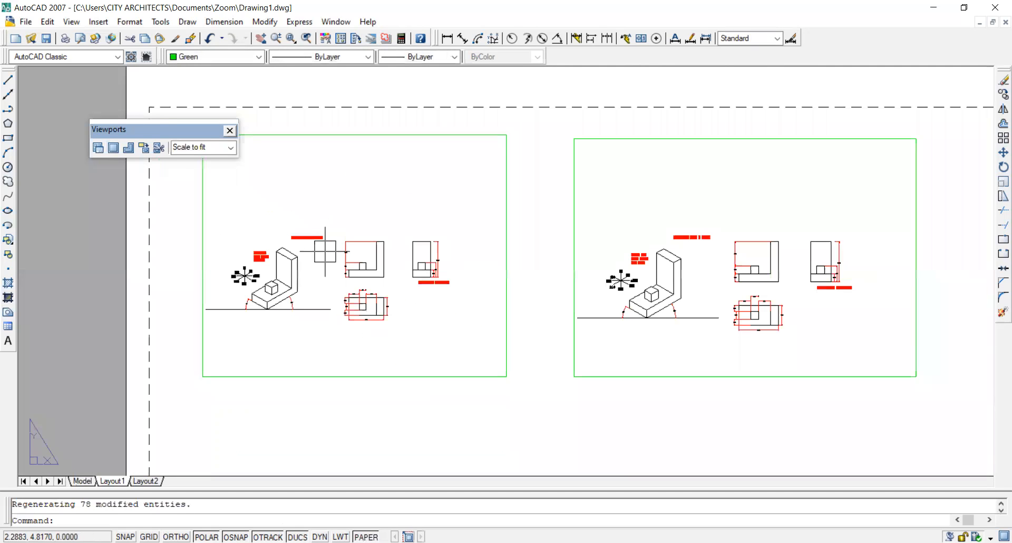
{"action": "scroll", "coordinate": [324, 245], "scroll_direction": "up", "scroll_amount": 2}
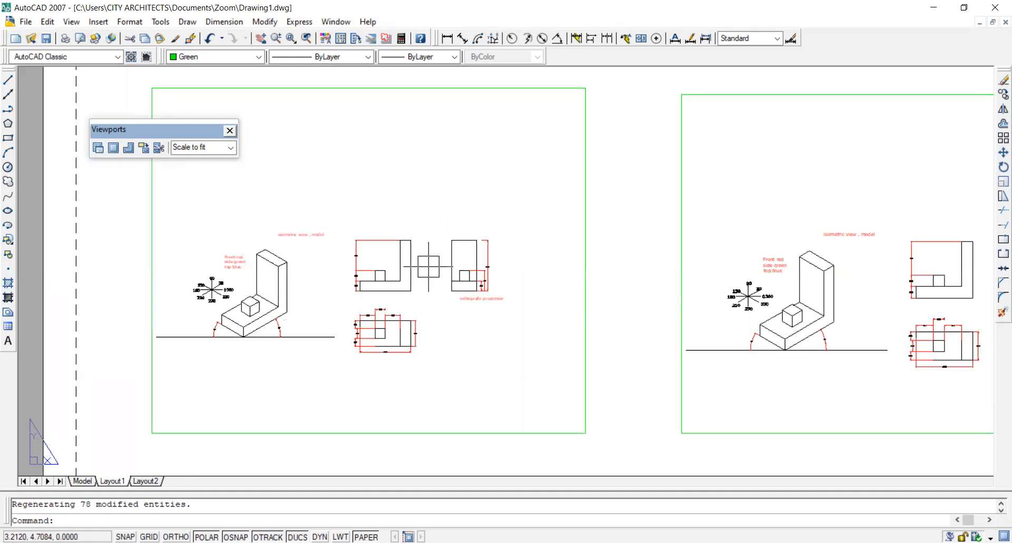
{"action": "scroll", "coordinate": [429, 266], "scroll_direction": "down", "scroll_amount": 2}
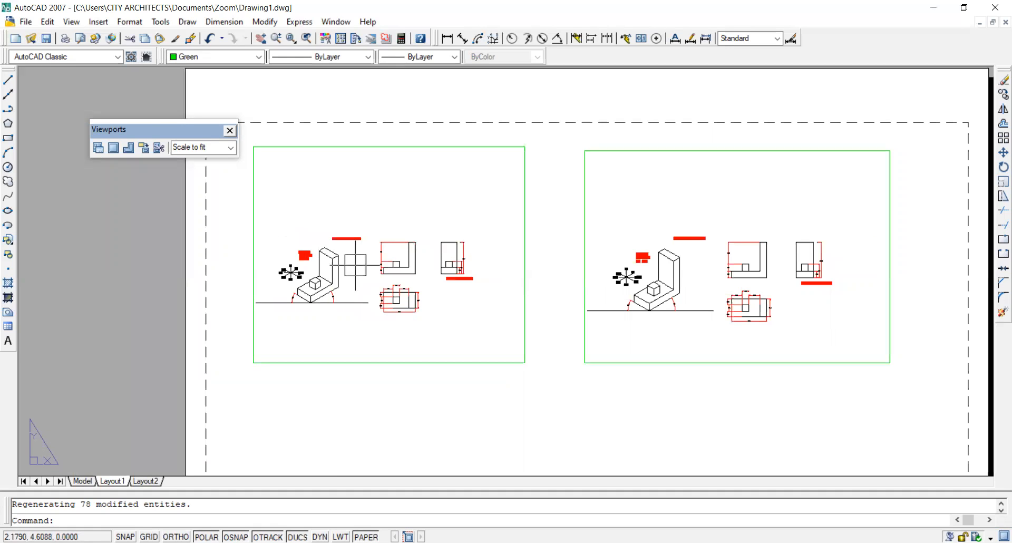
{"action": "scroll", "coordinate": [323, 155], "scroll_direction": "down", "scroll_amount": 4}
{"action": "scroll", "coordinate": [345, 172], "scroll_direction": "up", "scroll_amount": 6}
{"action": "scroll", "coordinate": [347, 172], "scroll_direction": "down", "scroll_amount": 4}
{"action": "scroll", "coordinate": [384, 169], "scroll_direction": "down", "scroll_amount": 2}
{"action": "scroll", "coordinate": [385, 176], "scroll_direction": "up", "scroll_amount": 4}
{"action": "scroll", "coordinate": [384, 169], "scroll_direction": "down", "scroll_amount": 3}
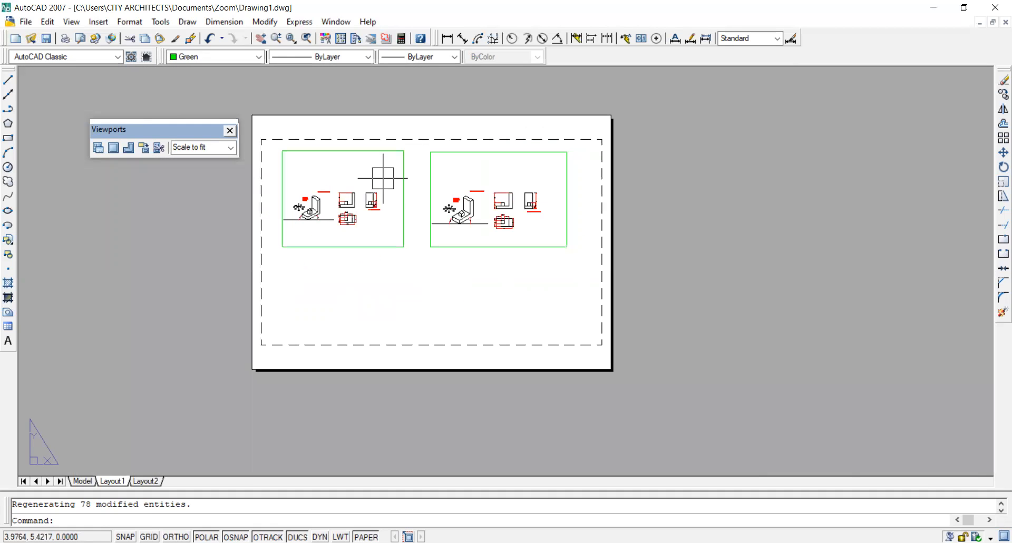
{"action": "scroll", "coordinate": [382, 231], "scroll_direction": "up", "scroll_amount": 5}
{"action": "scroll", "coordinate": [289, 220], "scroll_direction": "down", "scroll_amount": 4}
{"action": "scroll", "coordinate": [389, 221], "scroll_direction": "up", "scroll_amount": 2}
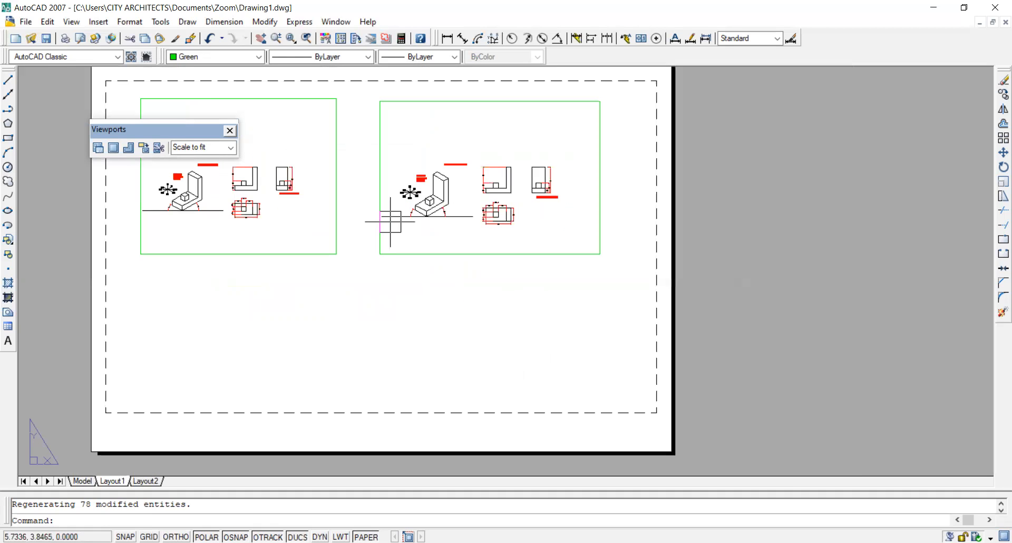
{"action": "scroll", "coordinate": [395, 221], "scroll_direction": "down", "scroll_amount": 2}
{"action": "scroll", "coordinate": [329, 171], "scroll_direction": "up", "scroll_amount": 3}
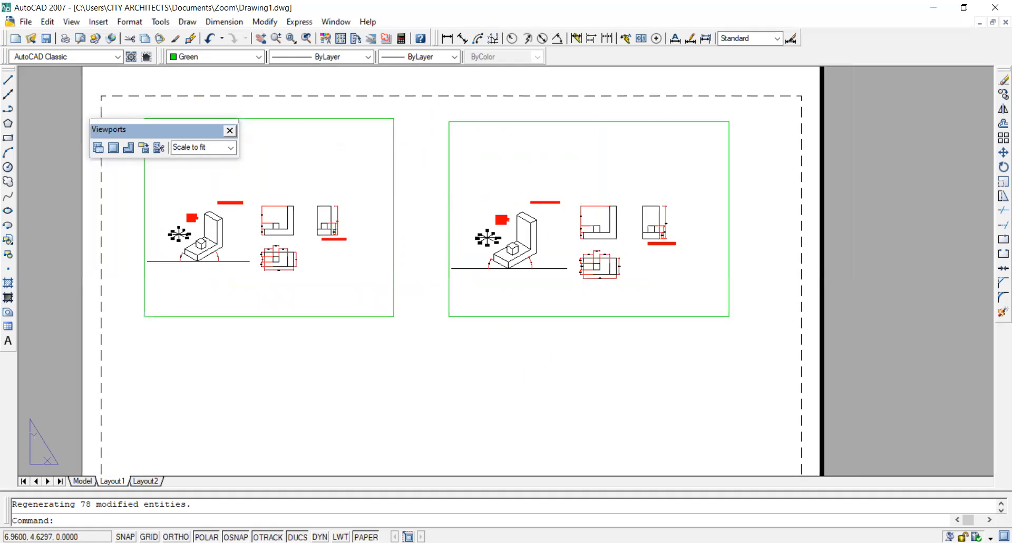
{"action": "scroll", "coordinate": [522, 171], "scroll_direction": "down", "scroll_amount": 4}
{"action": "scroll", "coordinate": [514, 172], "scroll_direction": "up", "scroll_amount": 4}
{"action": "scroll", "coordinate": [248, 158], "scroll_direction": "down", "scroll_amount": 4}
{"action": "scroll", "coordinate": [256, 202], "scroll_direction": "up", "scroll_amount": 3}
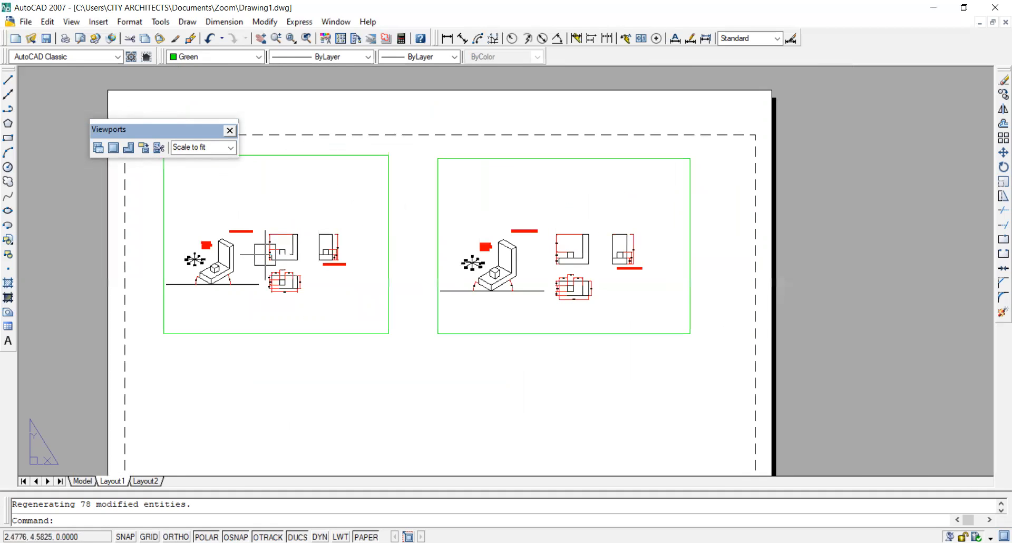
{"action": "scroll", "coordinate": [323, 244], "scroll_direction": "down", "scroll_amount": 2}
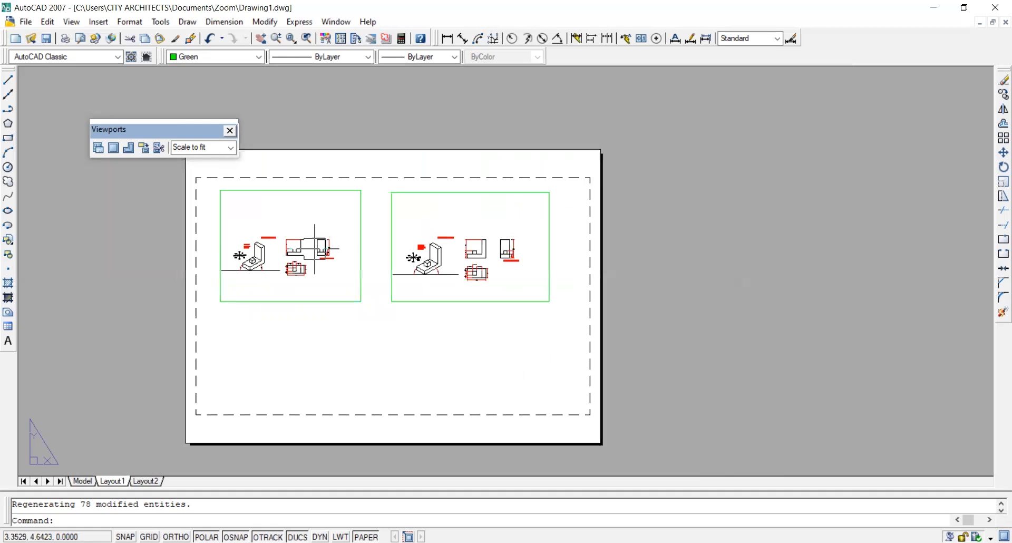
{"action": "scroll", "coordinate": [324, 248], "scroll_direction": "up", "scroll_amount": 3}
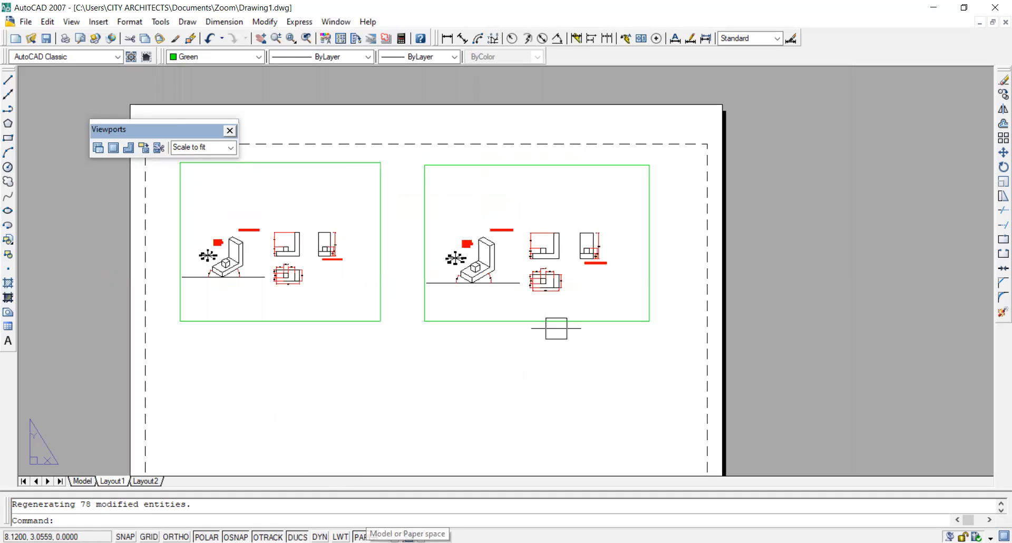
{"action": "scroll", "coordinate": [339, 101], "scroll_direction": "down", "scroll_amount": 2}
{"action": "scroll", "coordinate": [334, 188], "scroll_direction": "up", "scroll_amount": 2}
{"action": "scroll", "coordinate": [334, 188], "scroll_direction": "up", "scroll_amount": 2}
{"action": "scroll", "coordinate": [327, 174], "scroll_direction": "down", "scroll_amount": 3}
{"action": "scroll", "coordinate": [332, 181], "scroll_direction": "up", "scroll_amount": 2}
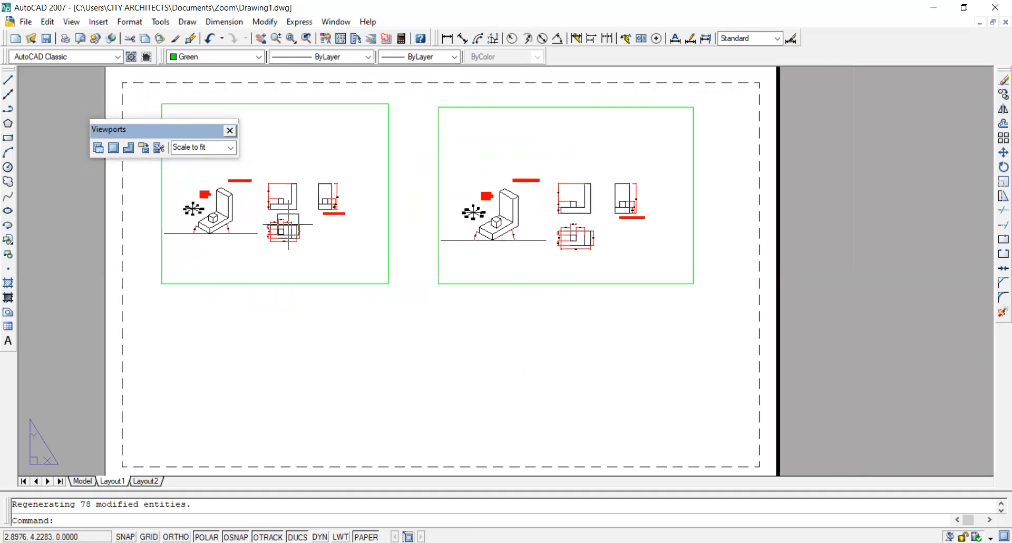
{"action": "scroll", "coordinate": [298, 216], "scroll_direction": "down", "scroll_amount": 2}
{"action": "scroll", "coordinate": [301, 211], "scroll_direction": "up", "scroll_amount": 2}
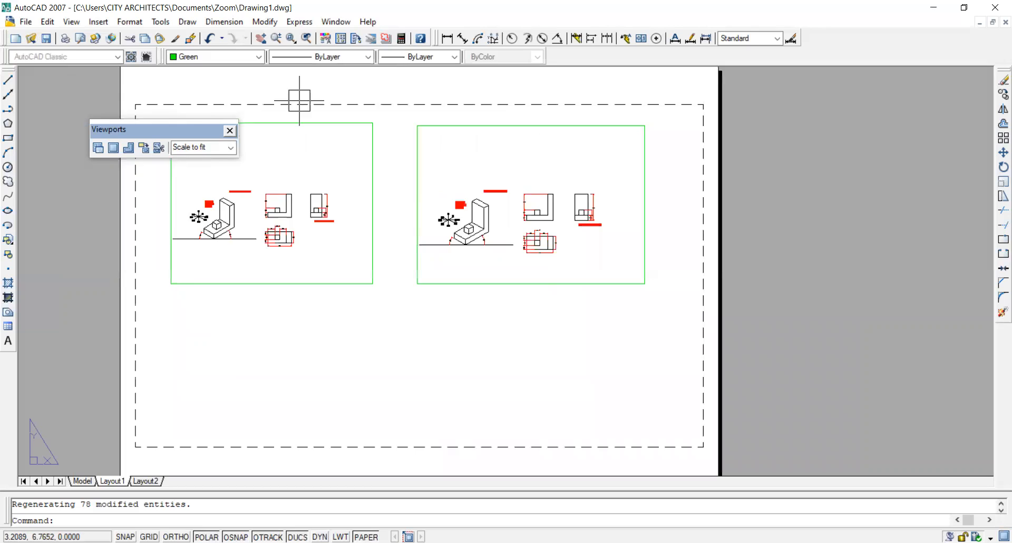
{"action": "scroll", "coordinate": [346, 147], "scroll_direction": "down", "scroll_amount": 2}
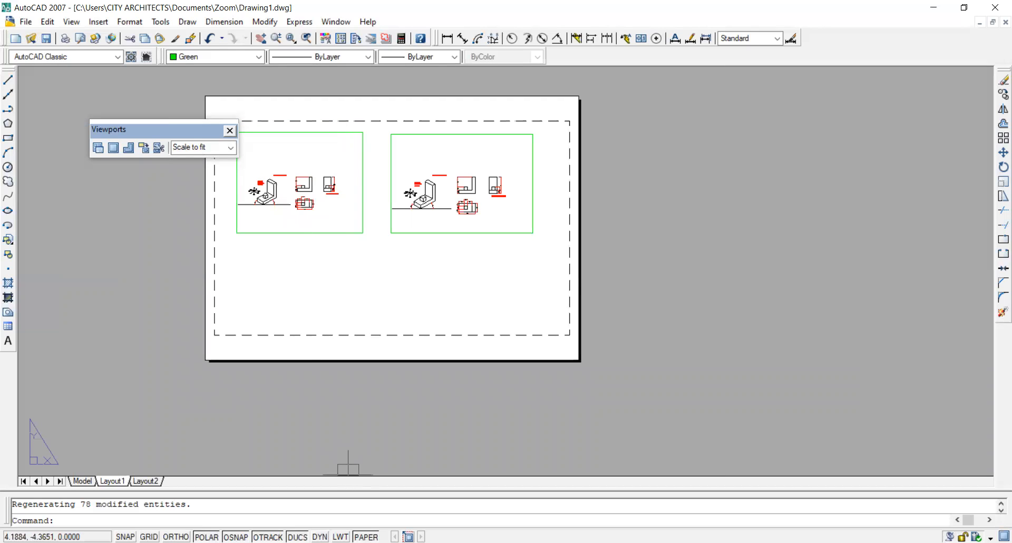
- Enter model space in the second viewport, slightly enlarge its drawing view, and return to paper space
{"action": "left_click", "coordinate": [366, 536]}
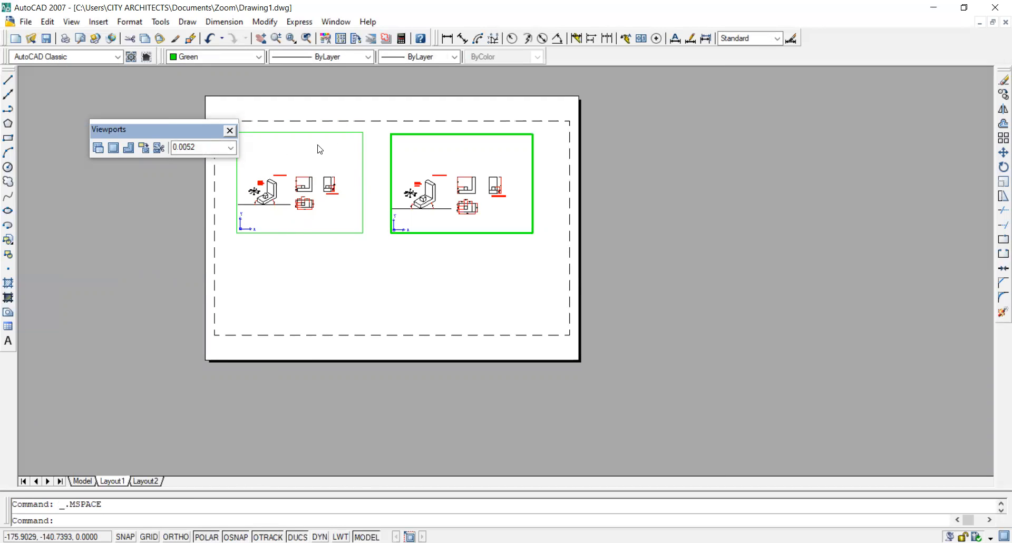
{"action": "scroll", "coordinate": [275, 167], "scroll_direction": "up", "scroll_amount": 3}
{"action": "scroll", "coordinate": [275, 168], "scroll_direction": "down", "scroll_amount": 2}
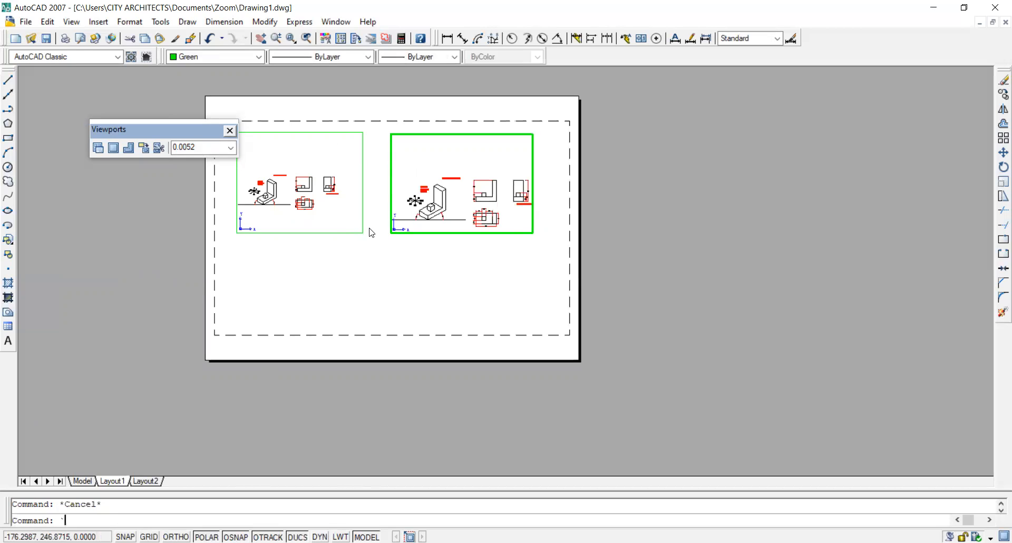
{"action": "left_click", "coordinate": [366, 537]}
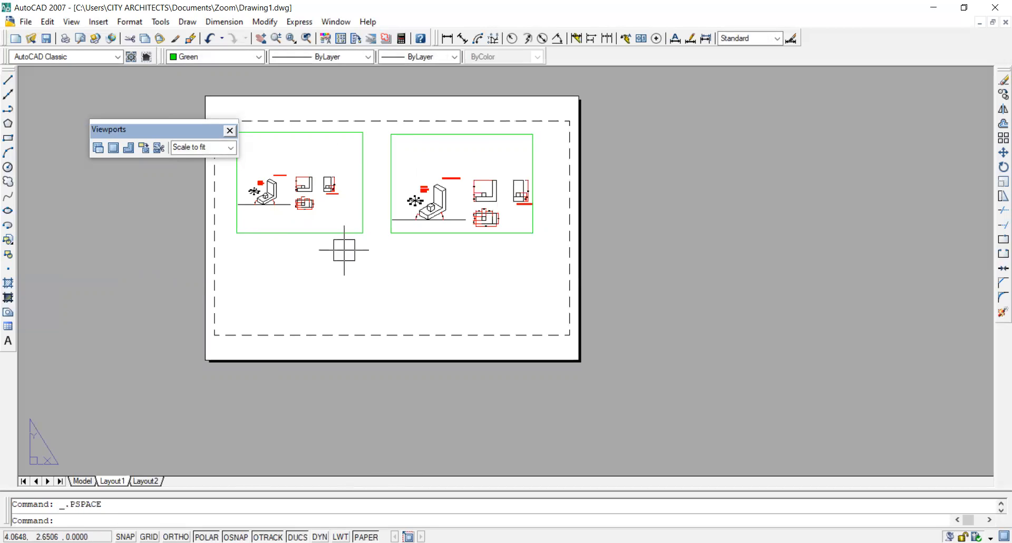
- Enter model space in the second viewport, make its drawing view slightly smaller, and return to paper space
{"action": "left_click", "coordinate": [345, 232]}
{"action": "left_click", "coordinate": [367, 536]}
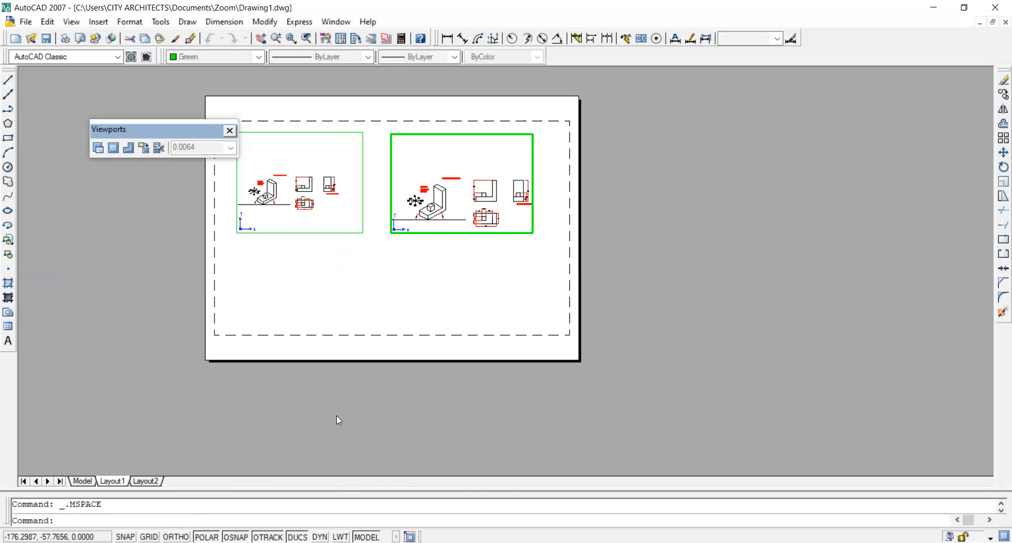
{"action": "scroll", "coordinate": [270, 174], "scroll_direction": "up", "scroll_amount": 4}
{"action": "key", "text": "Escape"}
{"action": "scroll", "coordinate": [281, 186], "scroll_direction": "down", "scroll_amount": 5}
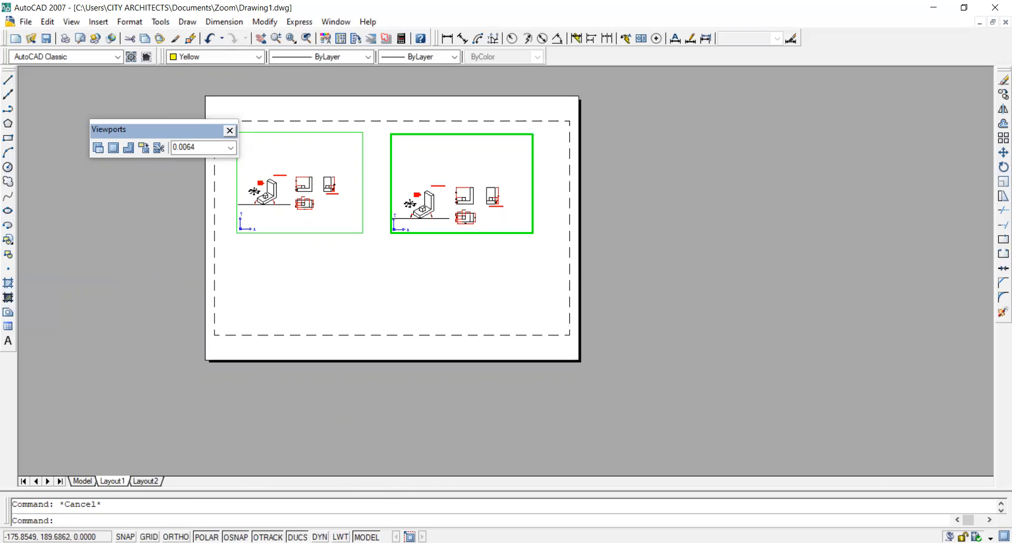
{"action": "left_click", "coordinate": [367, 537]}
- Shrink the drawing inside the second viewport to about half its size through model space, ending in paper space
{"action": "left_click", "coordinate": [362, 232]}
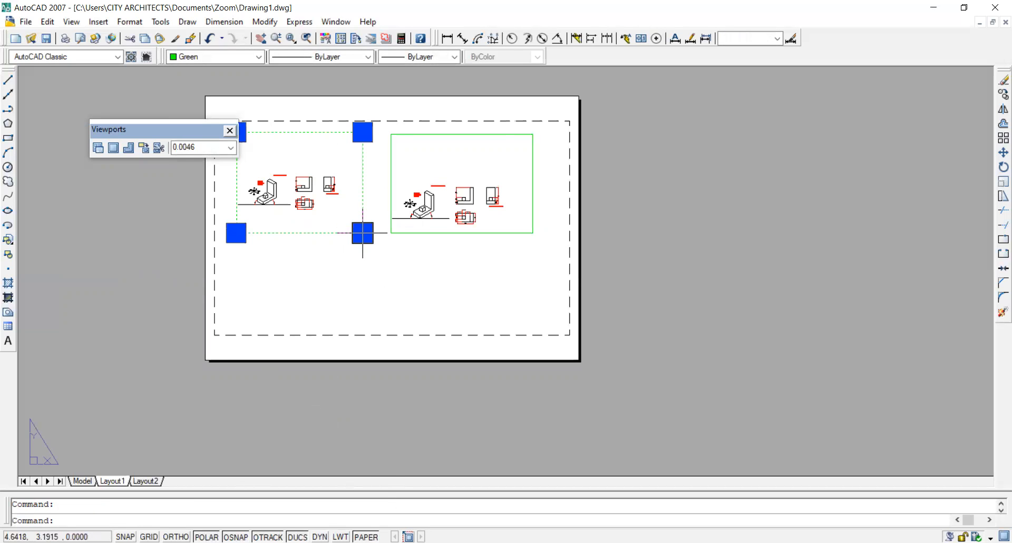
{"action": "scroll", "coordinate": [382, 269], "scroll_direction": "down", "scroll_amount": 2}
{"action": "scroll", "coordinate": [298, 193], "scroll_direction": "up", "scroll_amount": 5}
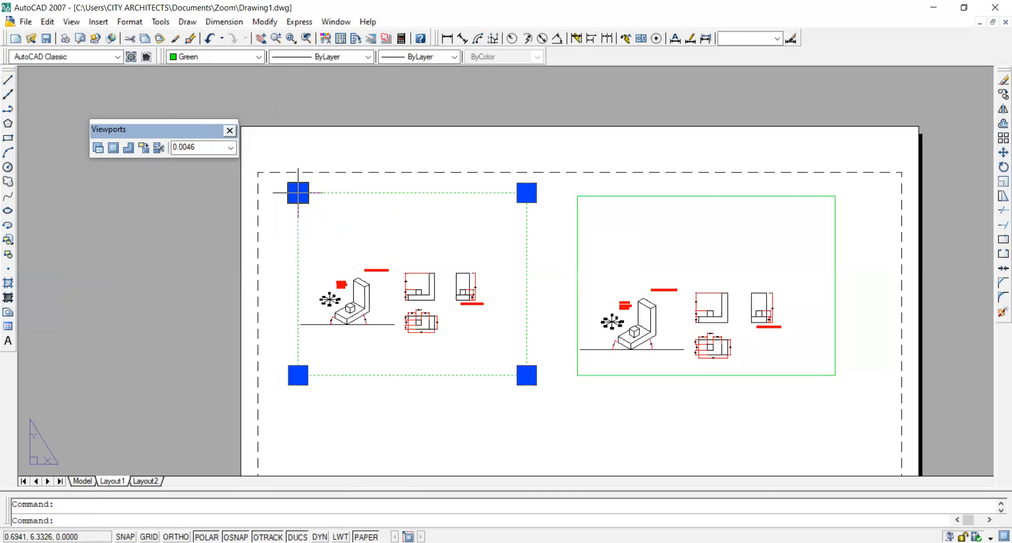
{"action": "scroll", "coordinate": [413, 327], "scroll_direction": "up", "scroll_amount": 2}
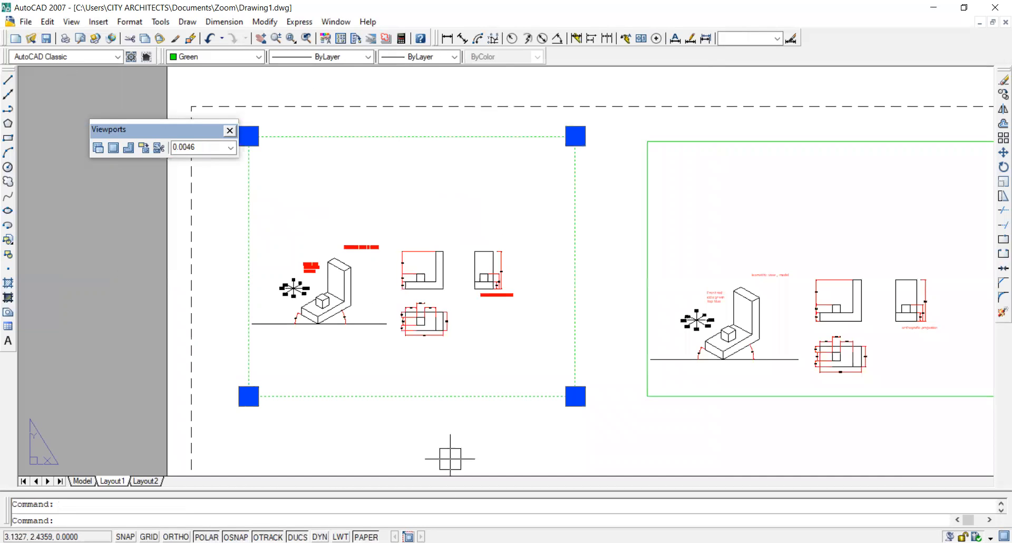
{"action": "left_click", "coordinate": [366, 536]}
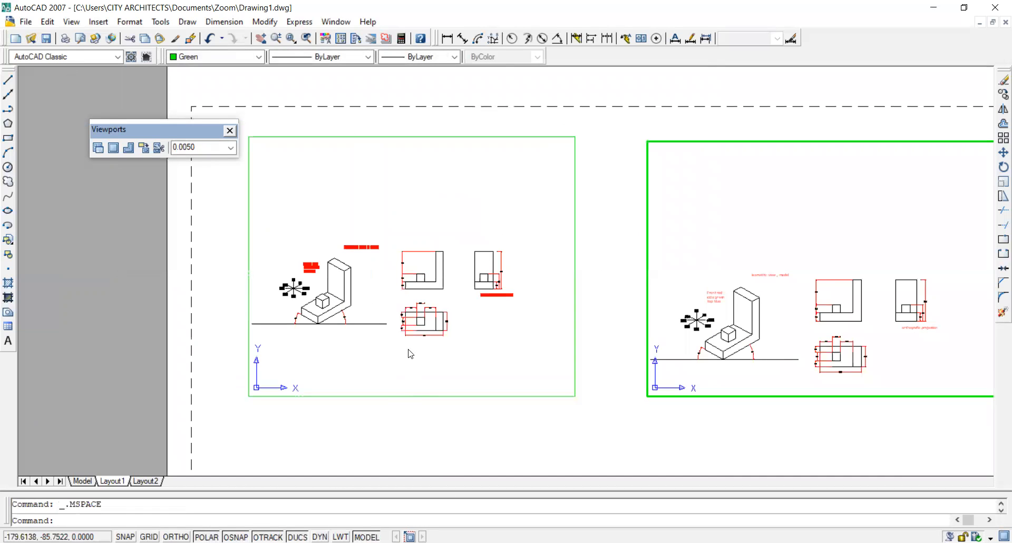
{"action": "scroll", "coordinate": [647, 349], "scroll_direction": "up", "scroll_amount": 3}
{"action": "scroll", "coordinate": [648, 350], "scroll_direction": "down", "scroll_amount": 2}
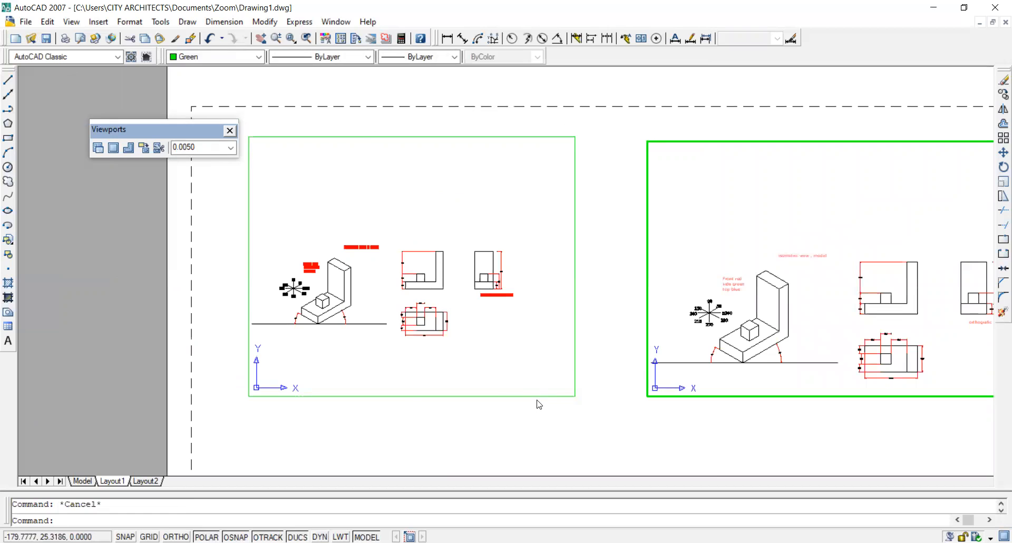
{"action": "scroll", "coordinate": [435, 376], "scroll_direction": "down", "scroll_amount": 3}
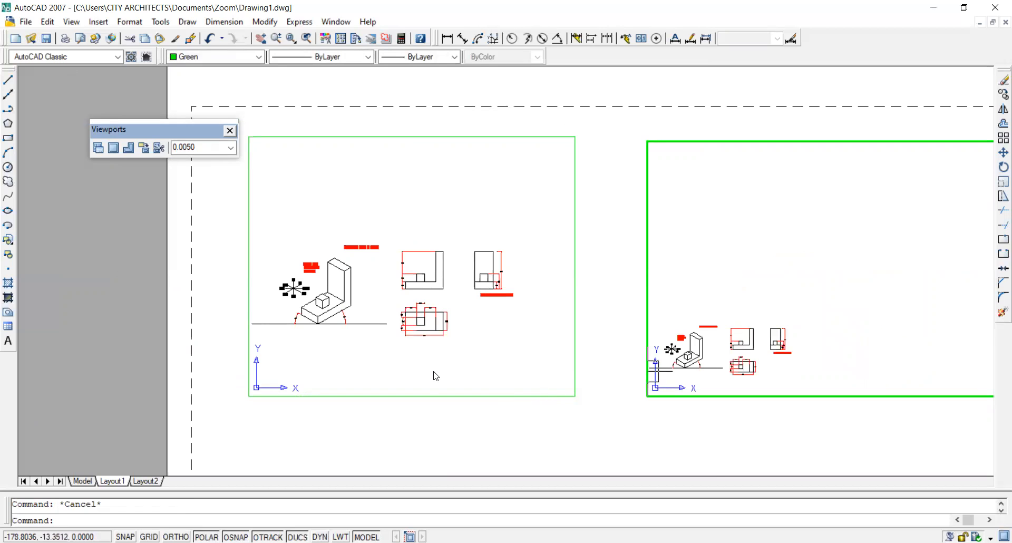
{"action": "left_click", "coordinate": [366, 537]}
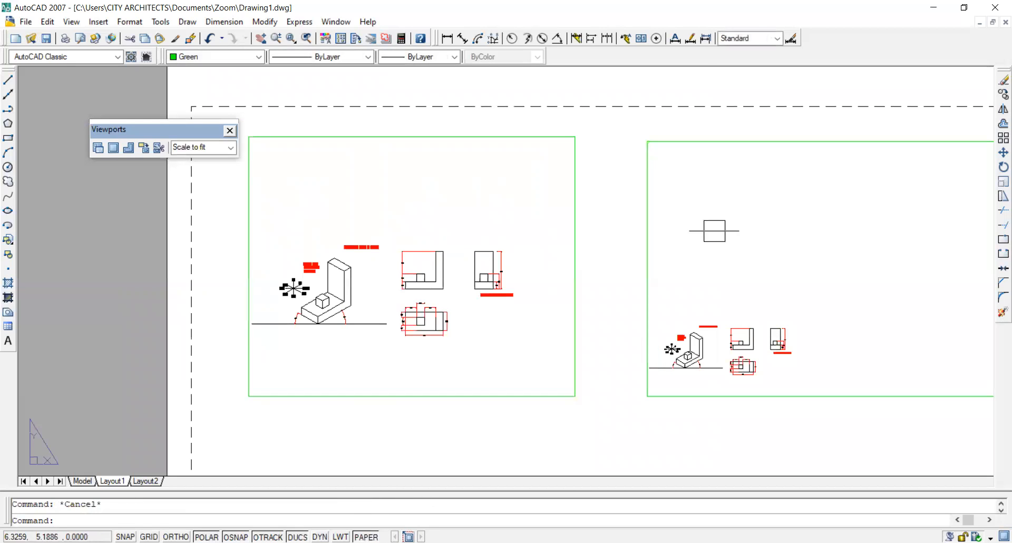
- Delete the second viewport from the layout sheet, keeping the first one
{"action": "left_click", "coordinate": [647, 171]}
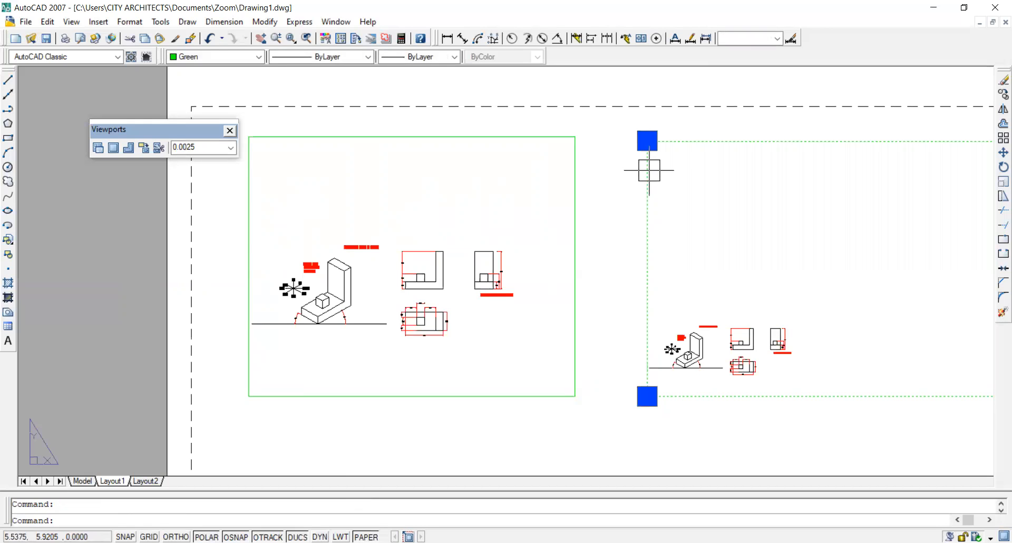
{"action": "key", "text": "Delete"}
{"action": "left_click", "coordinate": [576, 186]}
{"action": "key", "text": "Escape"}
- Enlarge the drawing slightly inside the remaining viewport through model space and return to paper space
{"action": "left_click", "coordinate": [366, 537]}
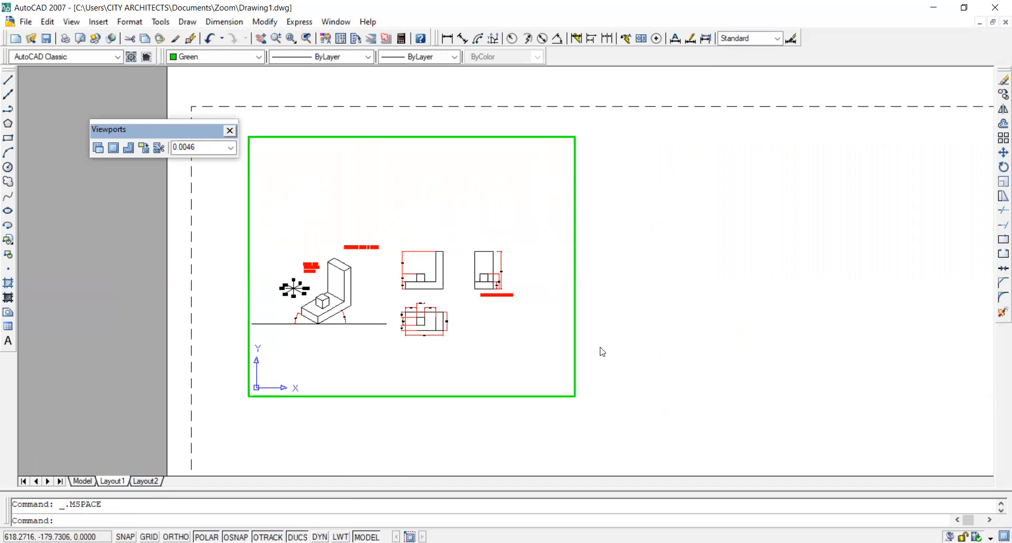
{"action": "scroll", "coordinate": [458, 300], "scroll_direction": "up", "scroll_amount": 5}
{"action": "scroll", "coordinate": [459, 301], "scroll_direction": "down", "scroll_amount": 5}
{"action": "key", "text": "Escape"}
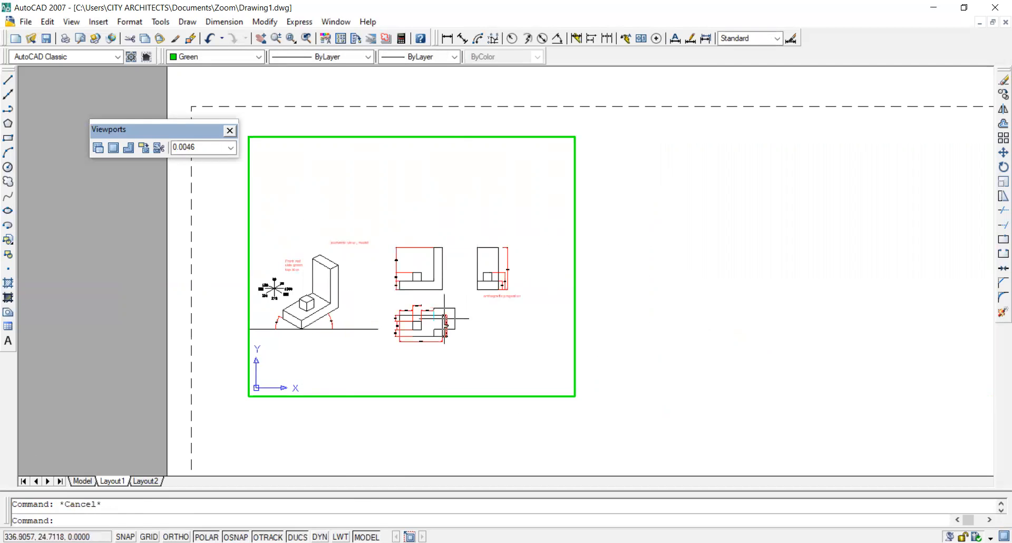
{"action": "scroll", "coordinate": [401, 361], "scroll_direction": "down", "scroll_amount": 2}
{"action": "scroll", "coordinate": [402, 362], "scroll_direction": "up", "scroll_amount": 4}
{"action": "scroll", "coordinate": [402, 363], "scroll_direction": "down", "scroll_amount": 2}
{"action": "scroll", "coordinate": [401, 365], "scroll_direction": "up", "scroll_amount": 1}
{"action": "scroll", "coordinate": [401, 364], "scroll_direction": "down", "scroll_amount": 1}
{"action": "scroll", "coordinate": [433, 306], "scroll_direction": "up", "scroll_amount": 2}
{"action": "scroll", "coordinate": [446, 291], "scroll_direction": "up", "scroll_amount": 1}
{"action": "scroll", "coordinate": [446, 291], "scroll_direction": "down", "scroll_amount": 2}
{"action": "scroll", "coordinate": [437, 303], "scroll_direction": "up", "scroll_amount": 3}
{"action": "scroll", "coordinate": [439, 310], "scroll_direction": "down", "scroll_amount": 2}
{"action": "scroll", "coordinate": [440, 309], "scroll_direction": "down", "scroll_amount": 2}
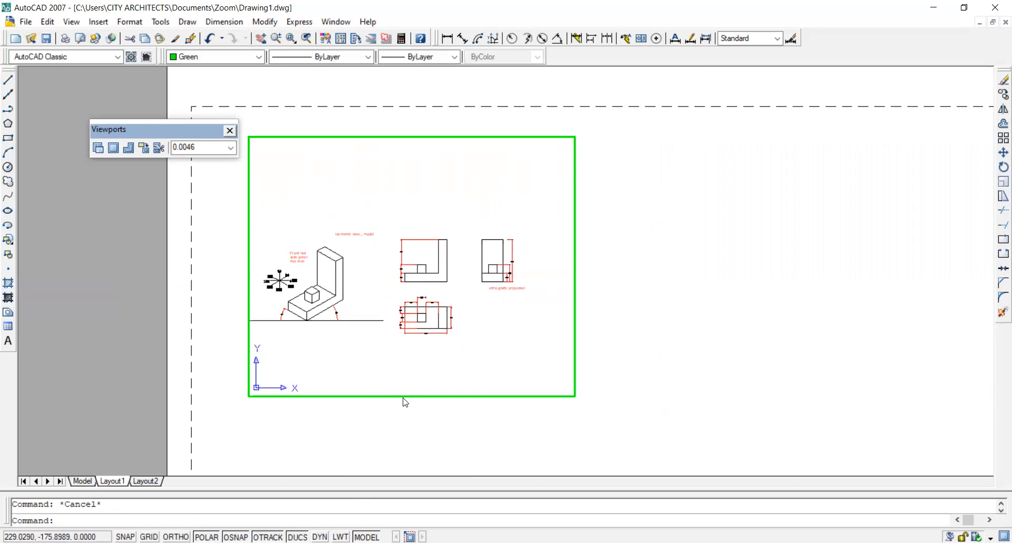
{"action": "double_click", "coordinate": [402, 464]}
- Reactivate the remaining viewport, fit the isometric and orthographic views a little larger across its frame, and return to paper space
{"action": "left_click", "coordinate": [364, 395]}
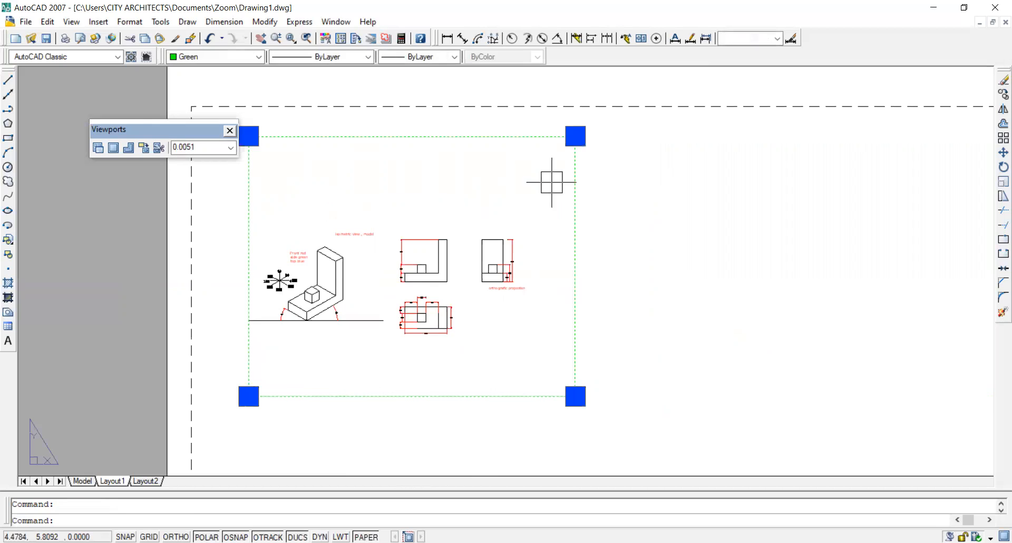
{"action": "left_click", "coordinate": [367, 537]}
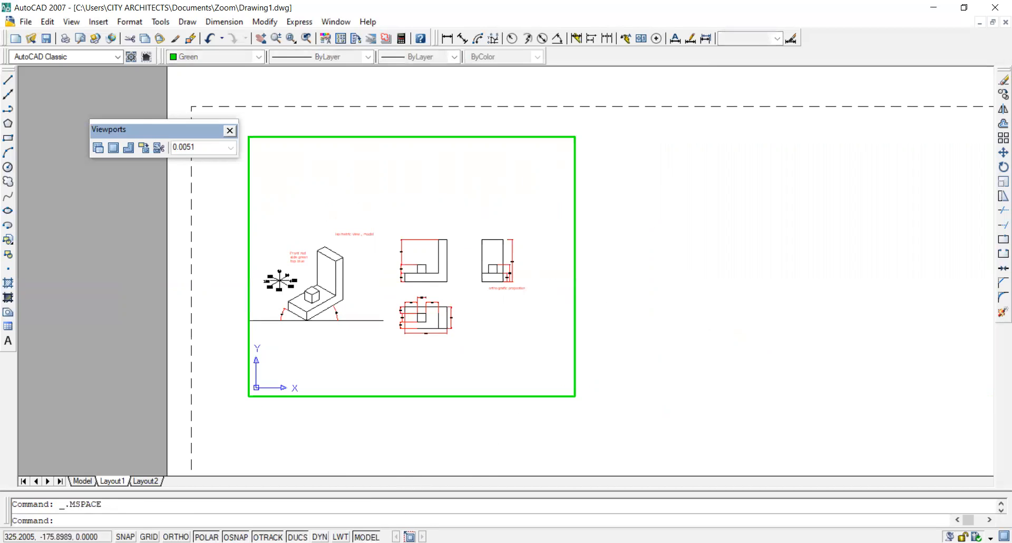
{"action": "scroll", "coordinate": [377, 276], "scroll_direction": "up", "scroll_amount": 4}
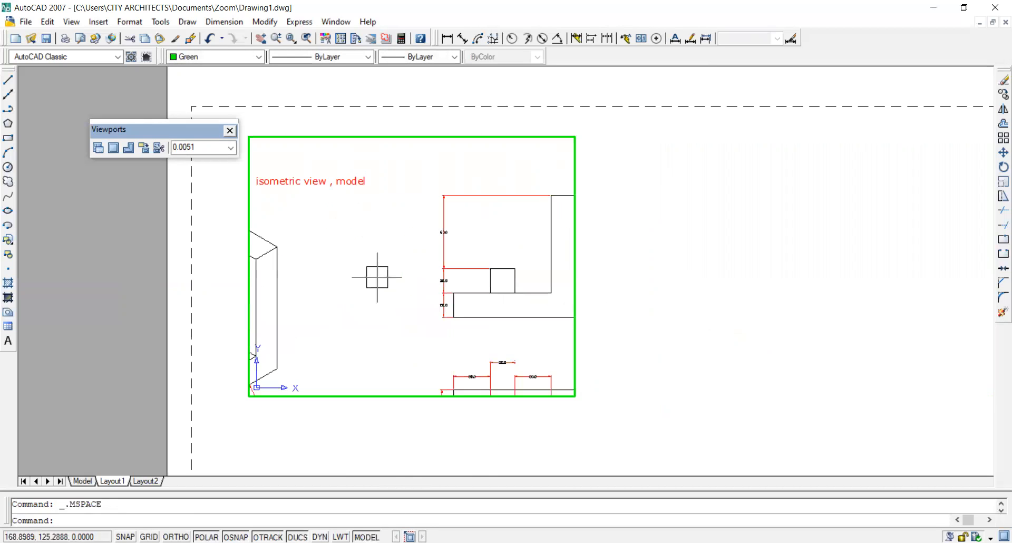
{"action": "scroll", "coordinate": [377, 276], "scroll_direction": "down", "scroll_amount": 4}
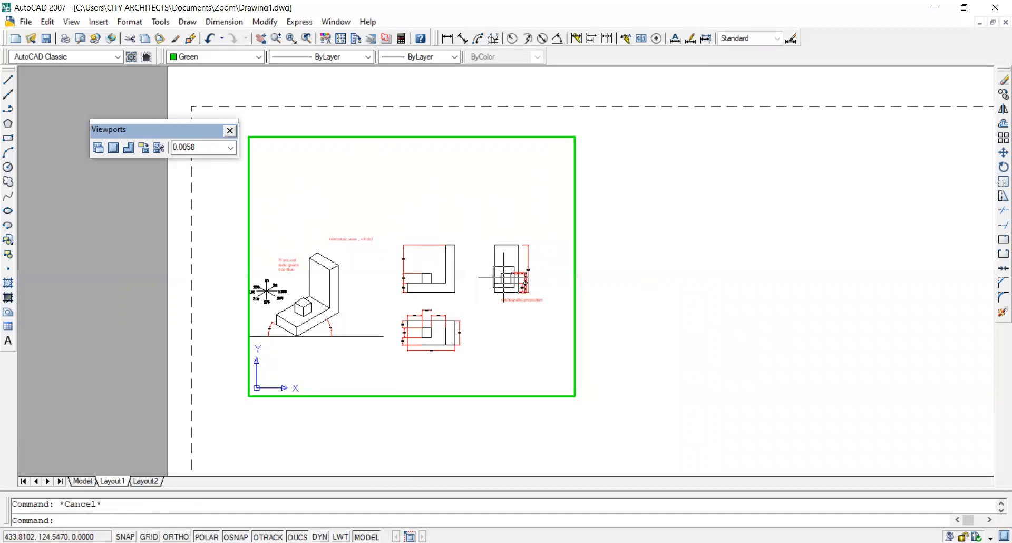
{"action": "double_click", "coordinate": [395, 464]}
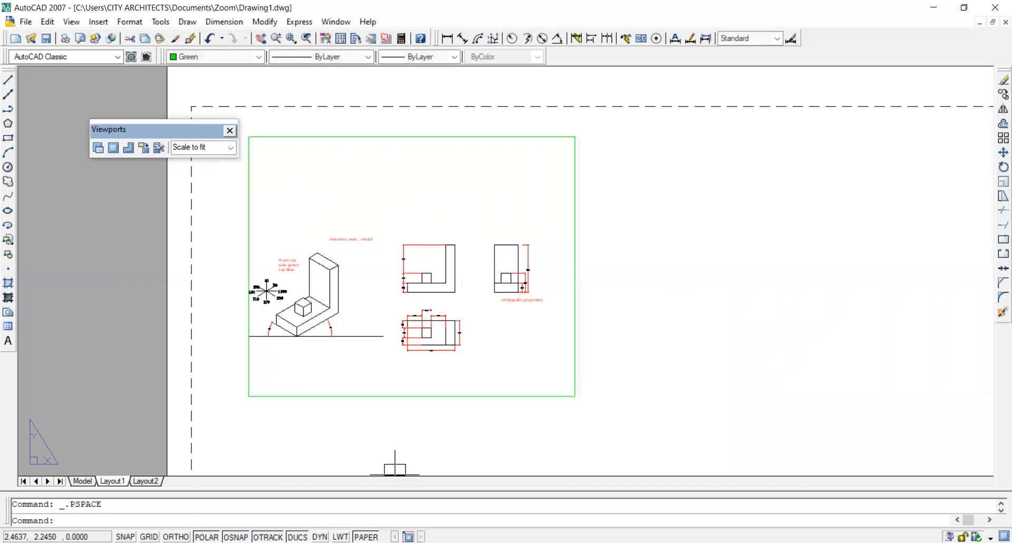
- Select the remaining viewport and set its scale to 1:10
{"action": "left_click", "coordinate": [230, 150]}
{"action": "left_click", "coordinate": [418, 467]}
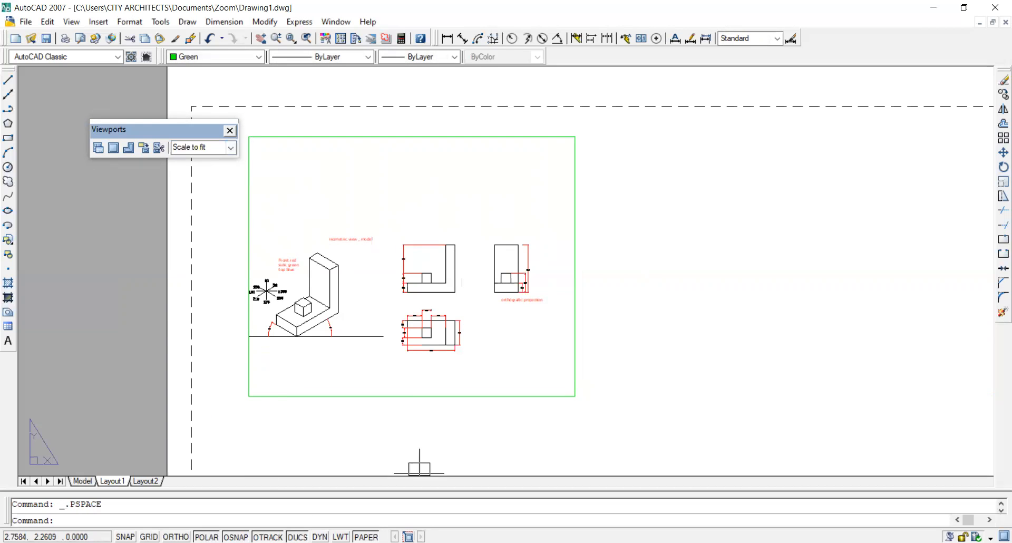
{"action": "left_click", "coordinate": [232, 149]}
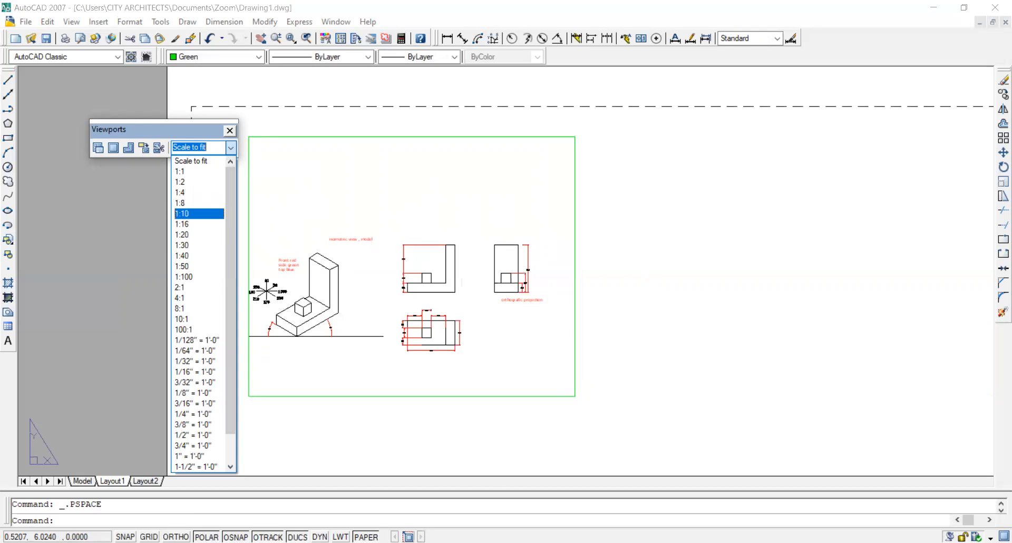
{"action": "left_click", "coordinate": [199, 213]}
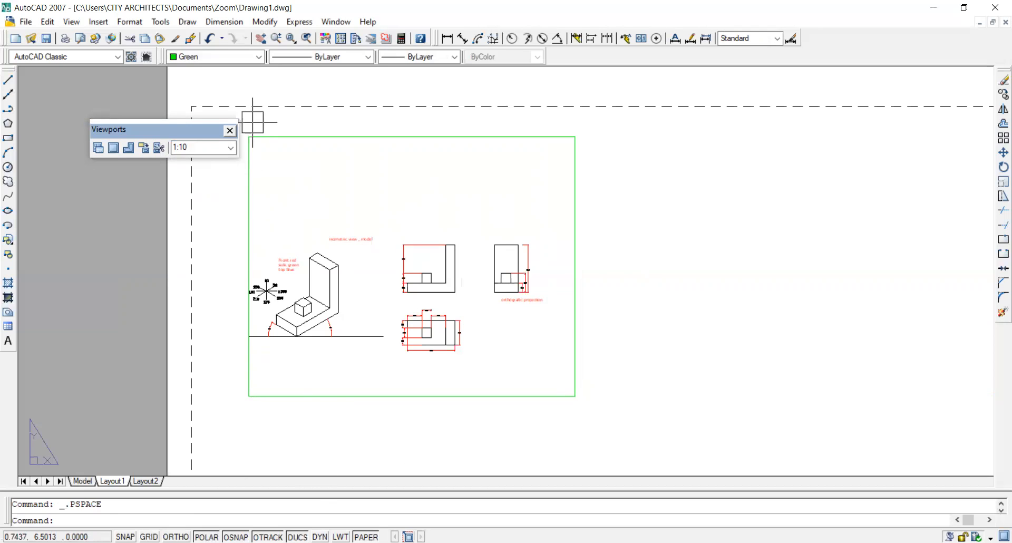
{"action": "left_click", "coordinate": [269, 136]}
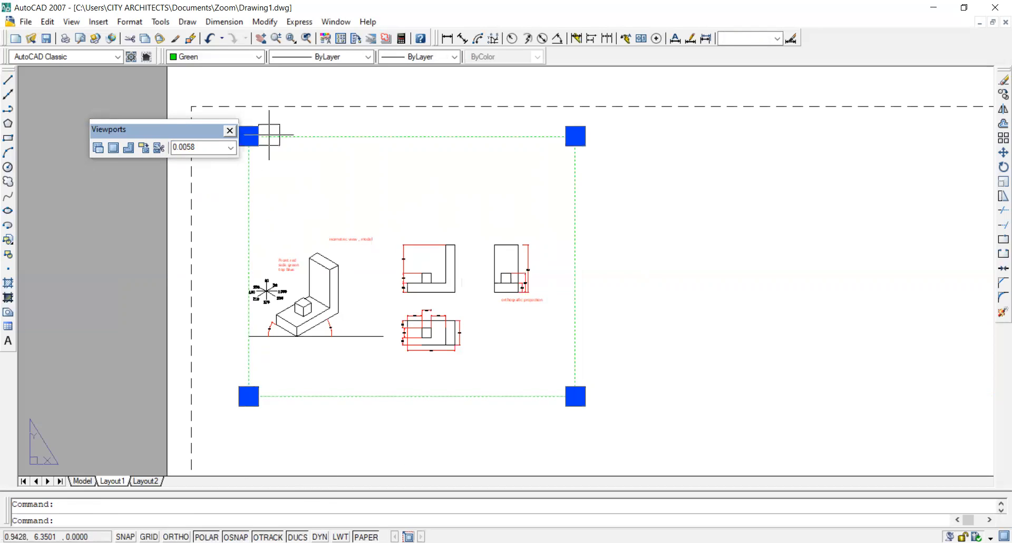
{"action": "left_click", "coordinate": [232, 149]}
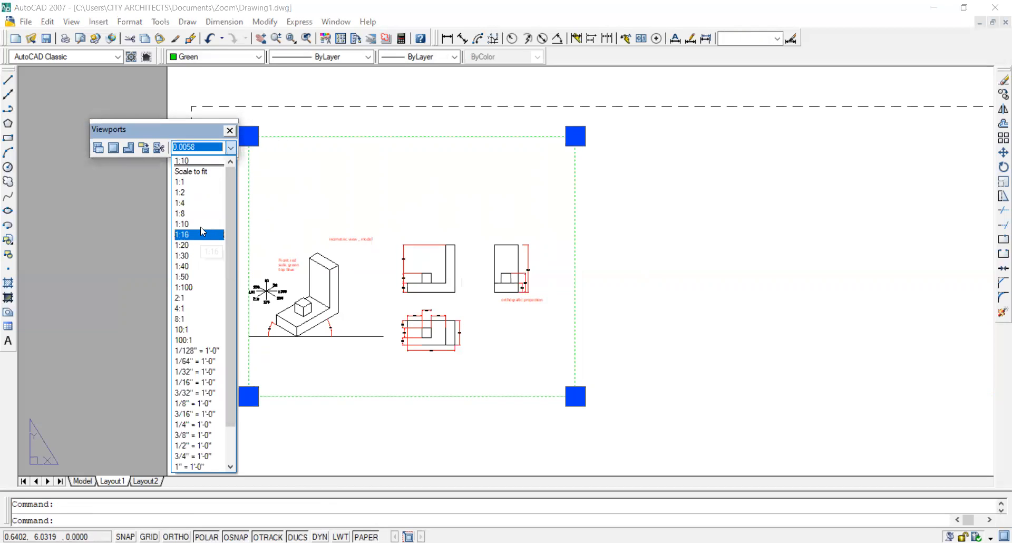
{"action": "left_click", "coordinate": [200, 226]}
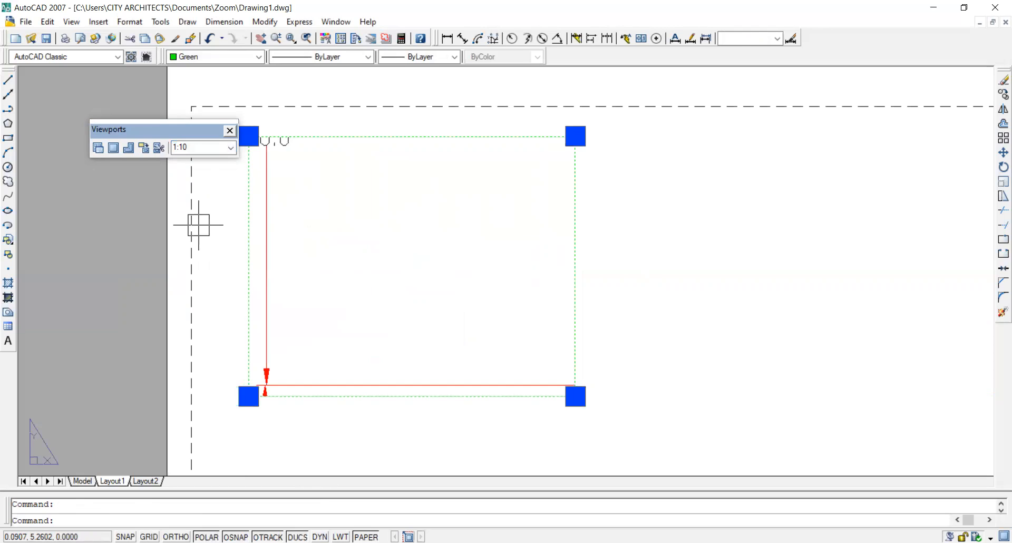
- Try the selected viewport at scales of 1:4, 1:2 and 1:1
{"action": "left_click", "coordinate": [229, 148]}
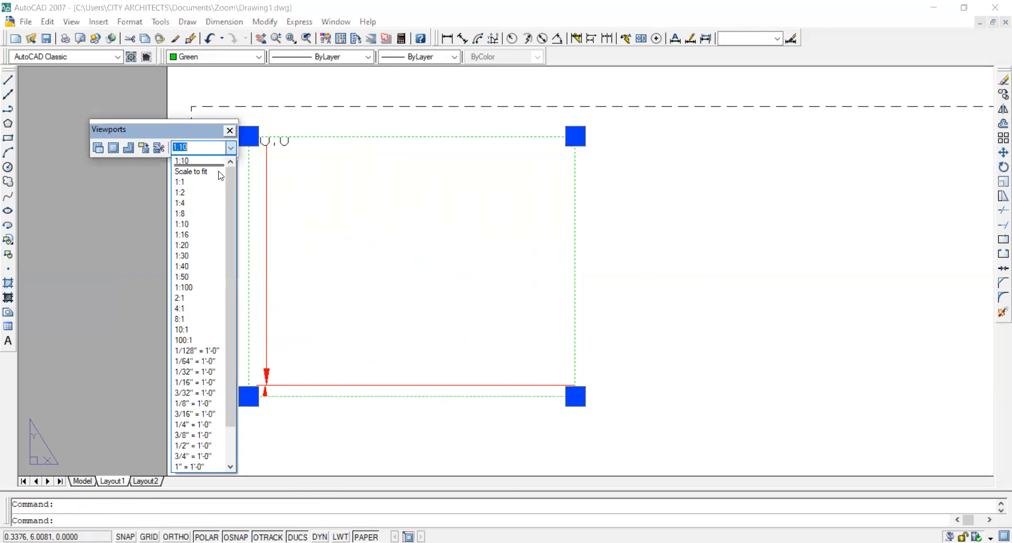
{"action": "left_click", "coordinate": [206, 202]}
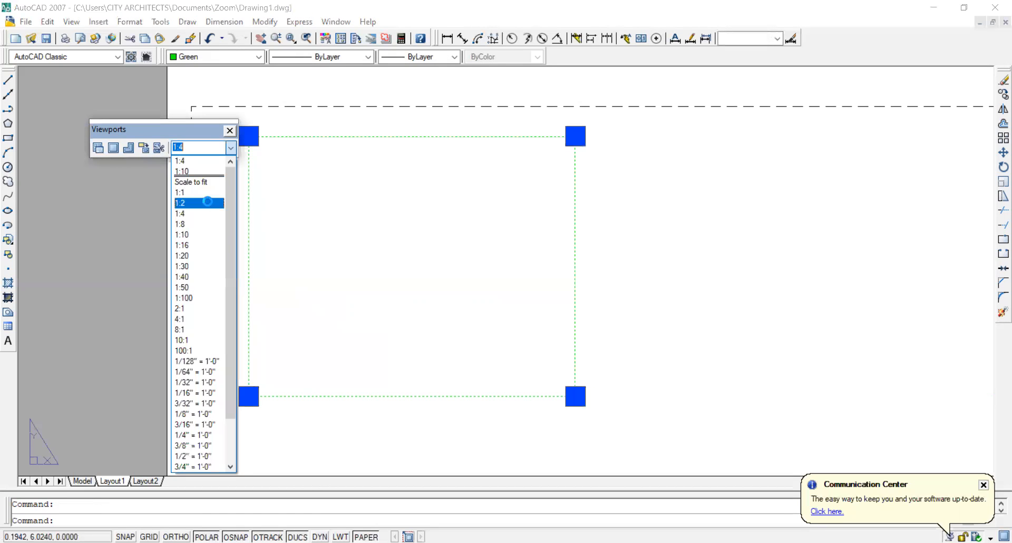
{"action": "left_click", "coordinate": [207, 201]}
{"action": "left_click", "coordinate": [230, 147]}
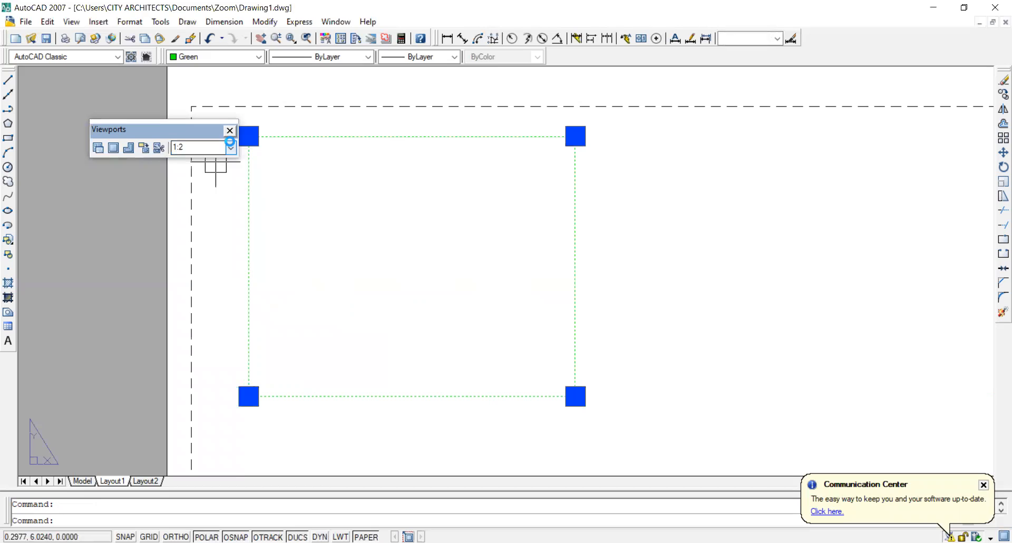
{"action": "left_click", "coordinate": [207, 201]}
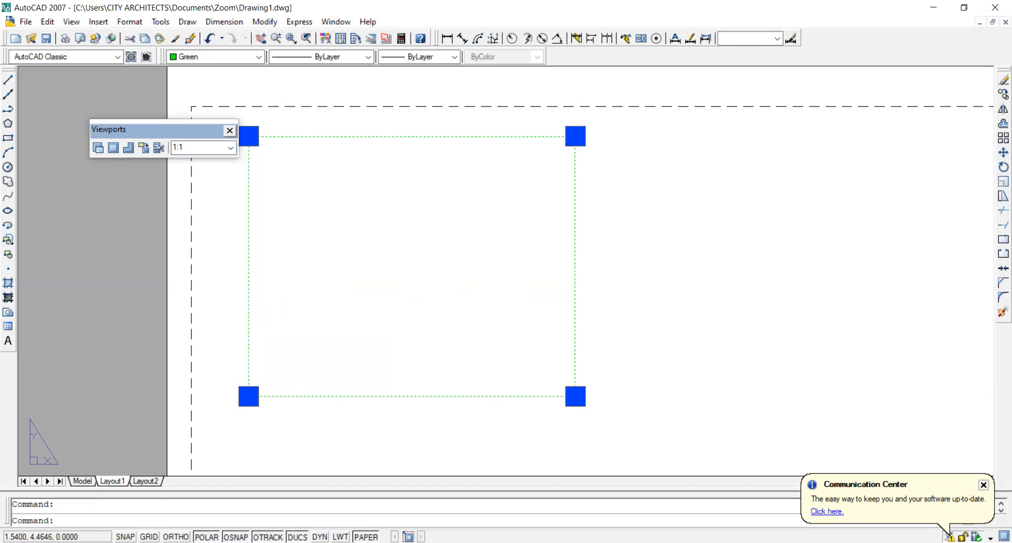
- Deselect the viewport, enter its model space, and use Zoom All to bring the whole drawing back inside its frame
{"action": "scroll", "coordinate": [327, 290], "scroll_direction": "down", "scroll_amount": 5}
{"action": "scroll", "coordinate": [327, 289], "scroll_direction": "up", "scroll_amount": 10}
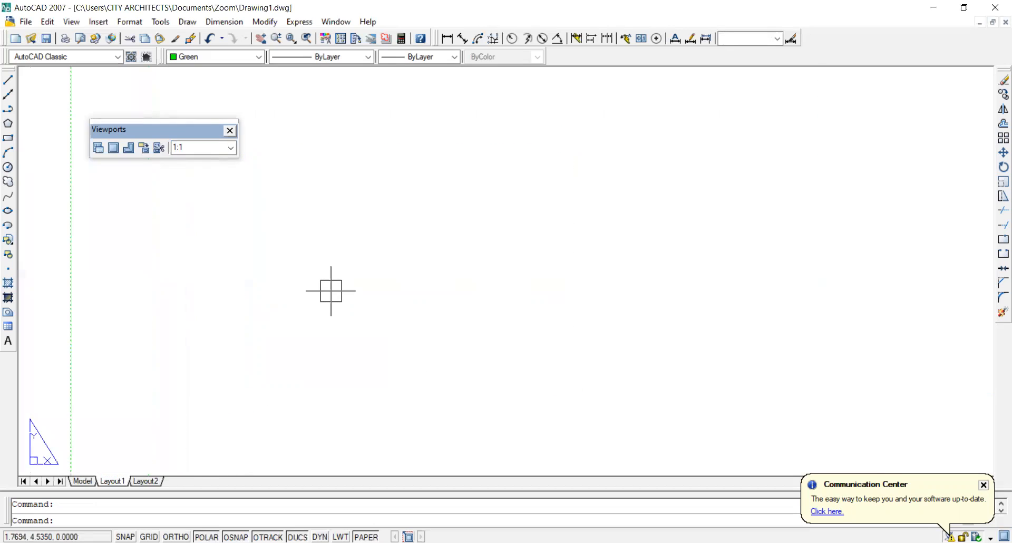
{"action": "scroll", "coordinate": [331, 290], "scroll_direction": "down", "scroll_amount": 5}
{"action": "key", "text": "Escape"}
{"action": "scroll", "coordinate": [332, 287], "scroll_direction": "up", "scroll_amount": 3}
{"action": "scroll", "coordinate": [337, 290], "scroll_direction": "down", "scroll_amount": 2}
{"action": "left_click", "coordinate": [366, 537]}
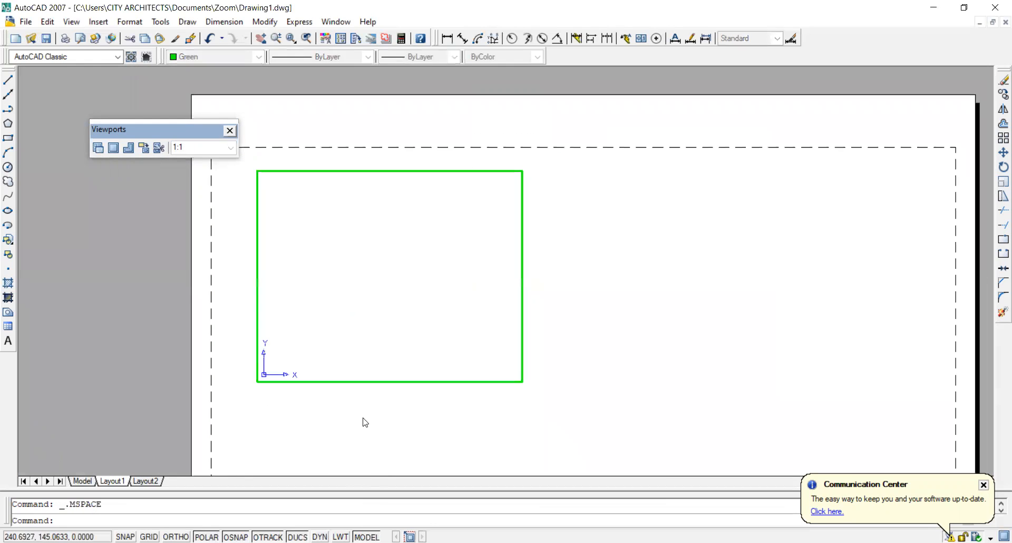
{"action": "type", "text": "z"}
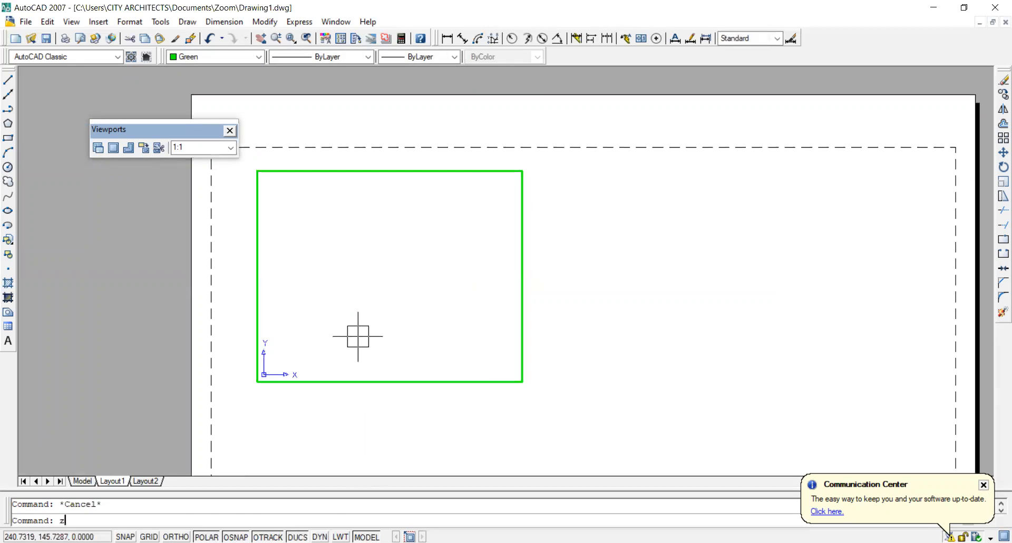
{"action": "key", "text": "Return"}
{"action": "type", "text": "a"}
{"action": "key", "text": "Return"}
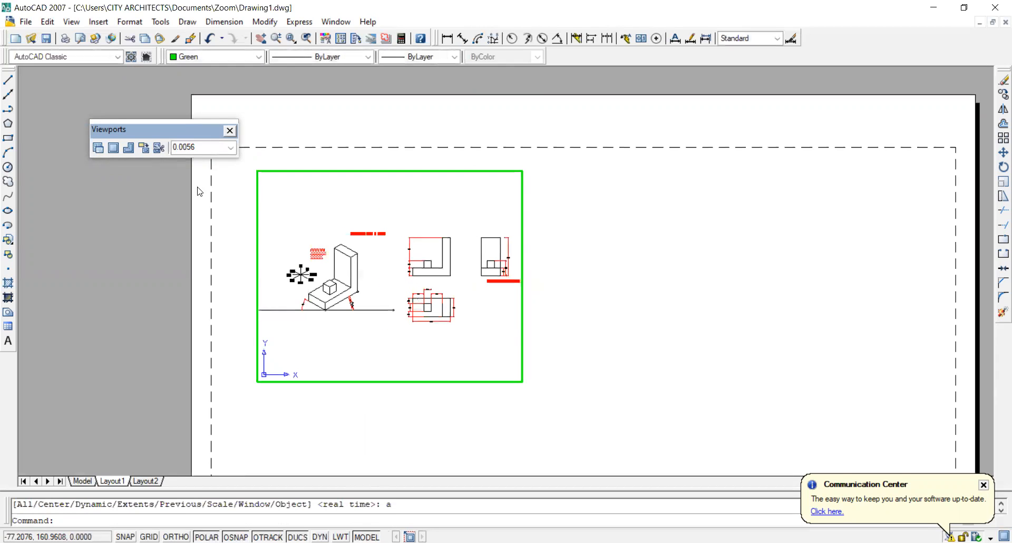
- Leave the viewport's model space and return to paper space with nothing selected
{"action": "left_click", "coordinate": [231, 148]}
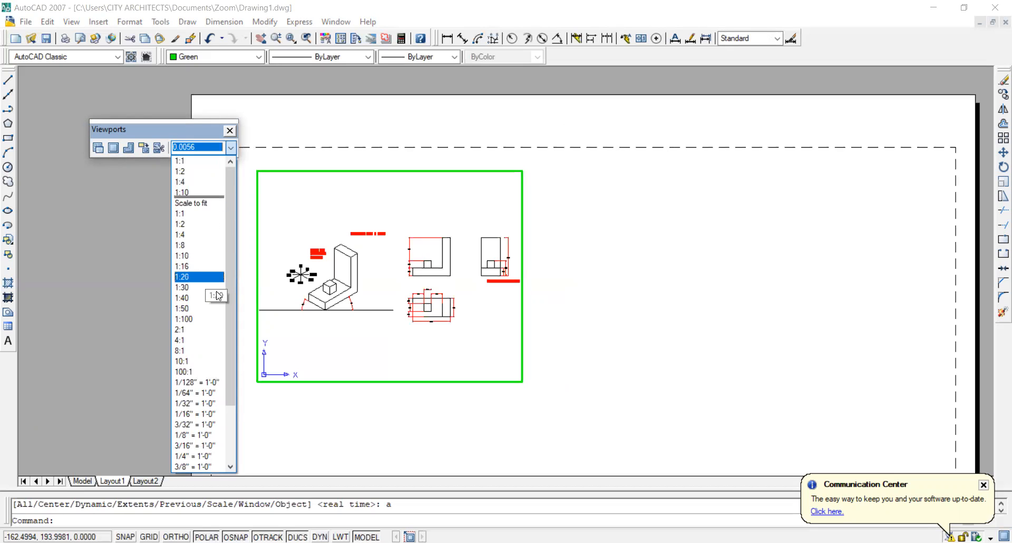
{"action": "double_click", "coordinate": [328, 468]}
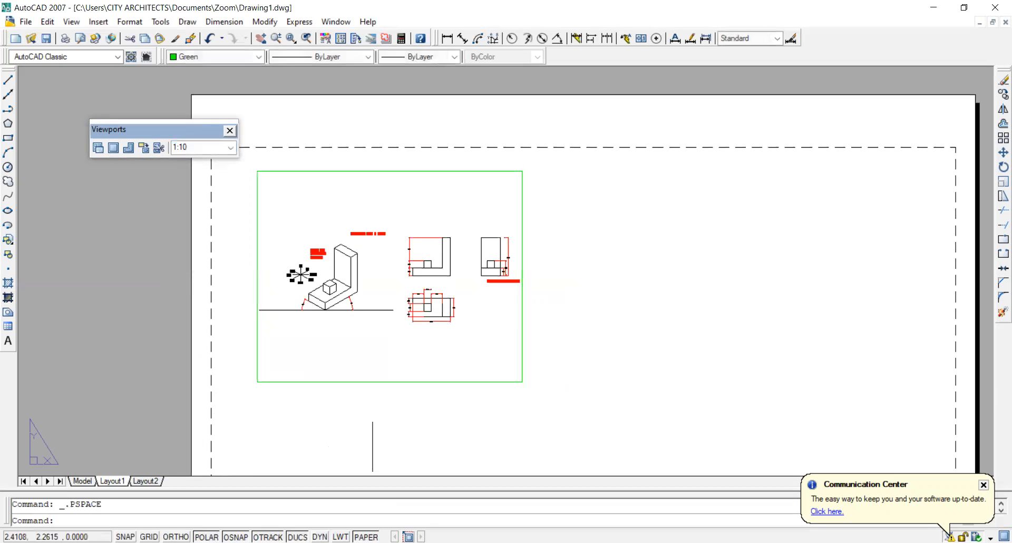
{"action": "left_click", "coordinate": [374, 390]}
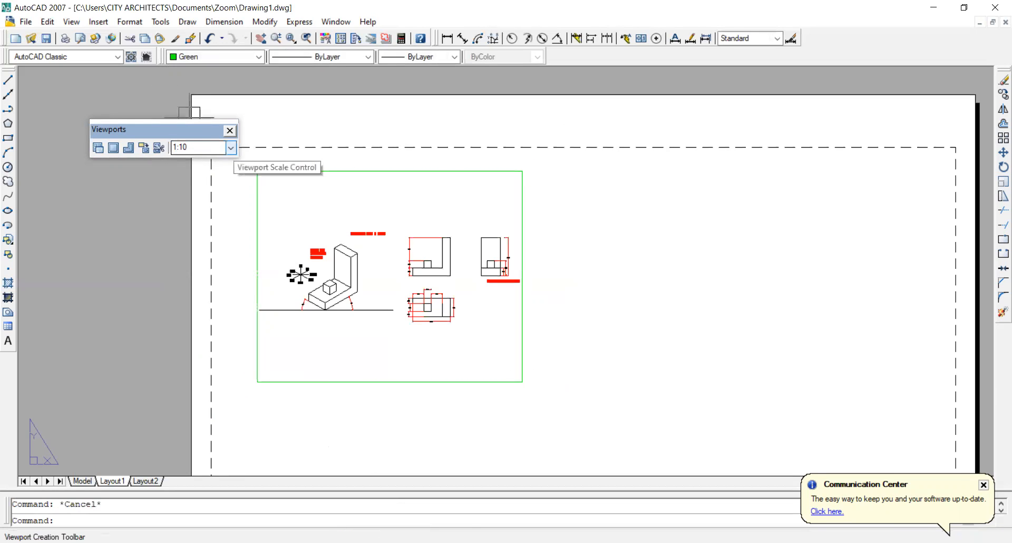
{"action": "key", "text": "Escape"}
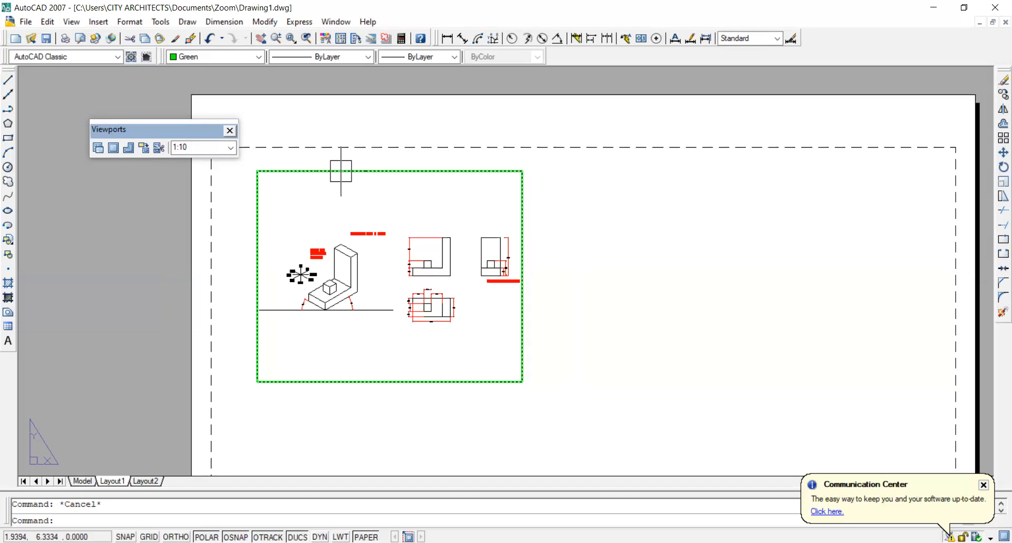
- Select the viewport, try scales of 1:30 and 1:40, and settle on 1:100
{"action": "left_click", "coordinate": [341, 171]}
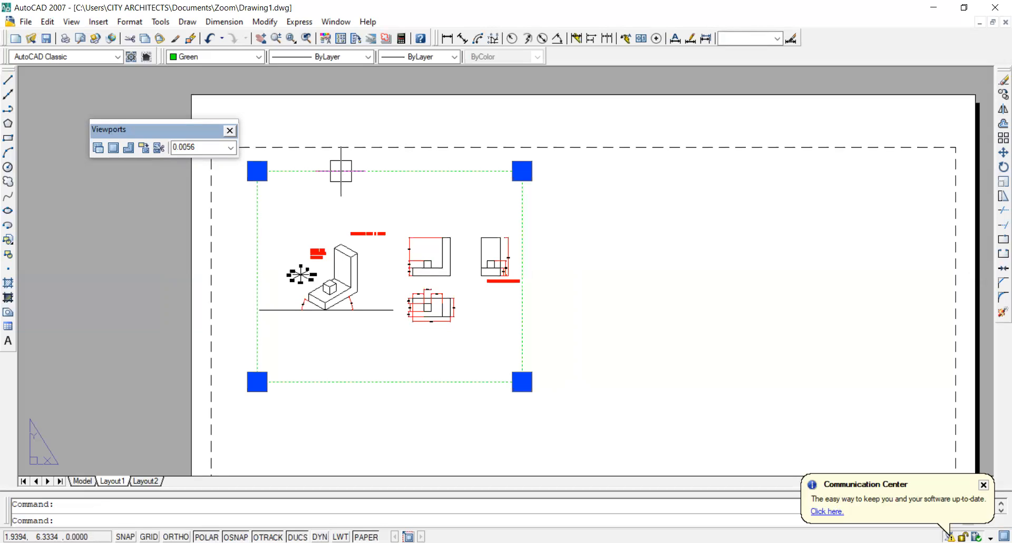
{"action": "left_click", "coordinate": [230, 148]}
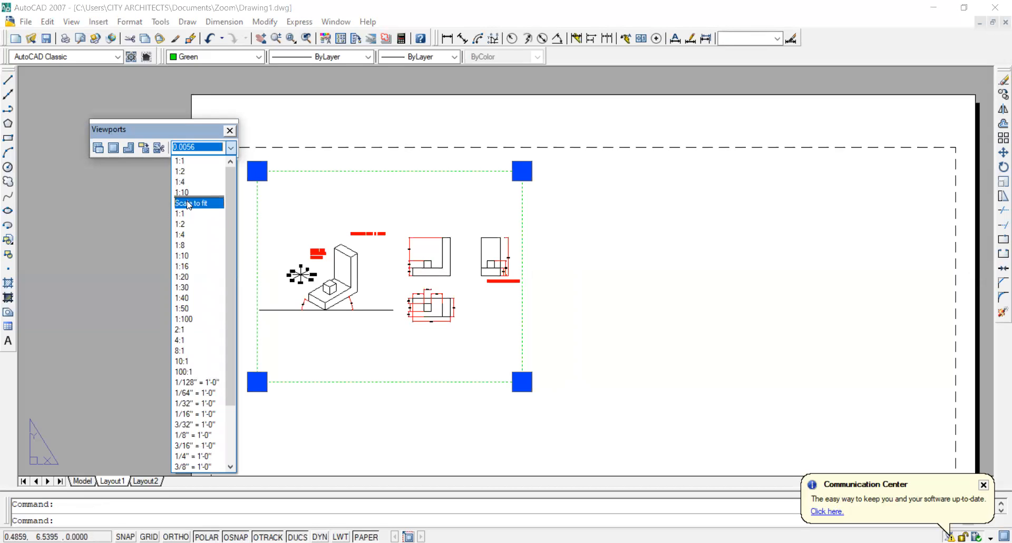
{"action": "left_click", "coordinate": [210, 287]}
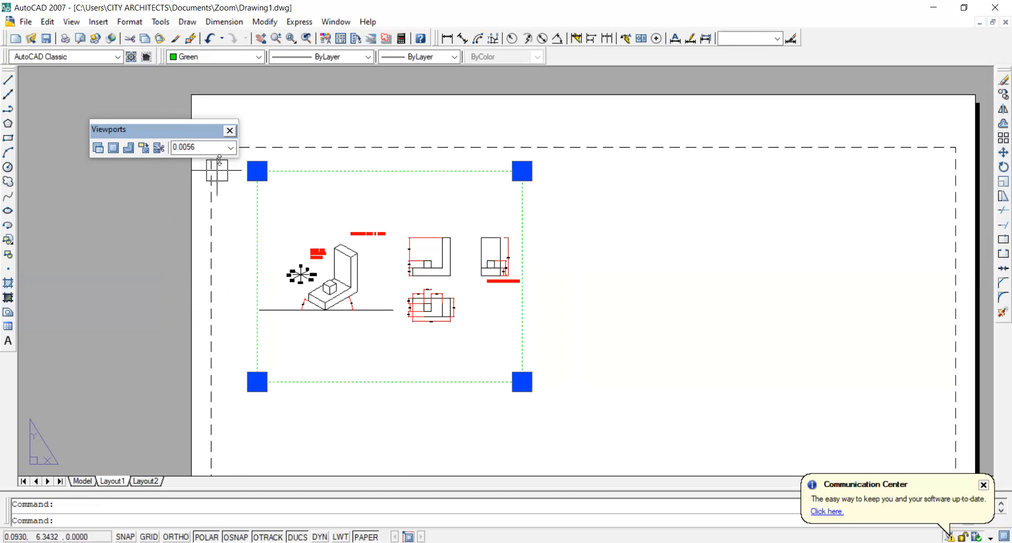
{"action": "left_click", "coordinate": [231, 150]}
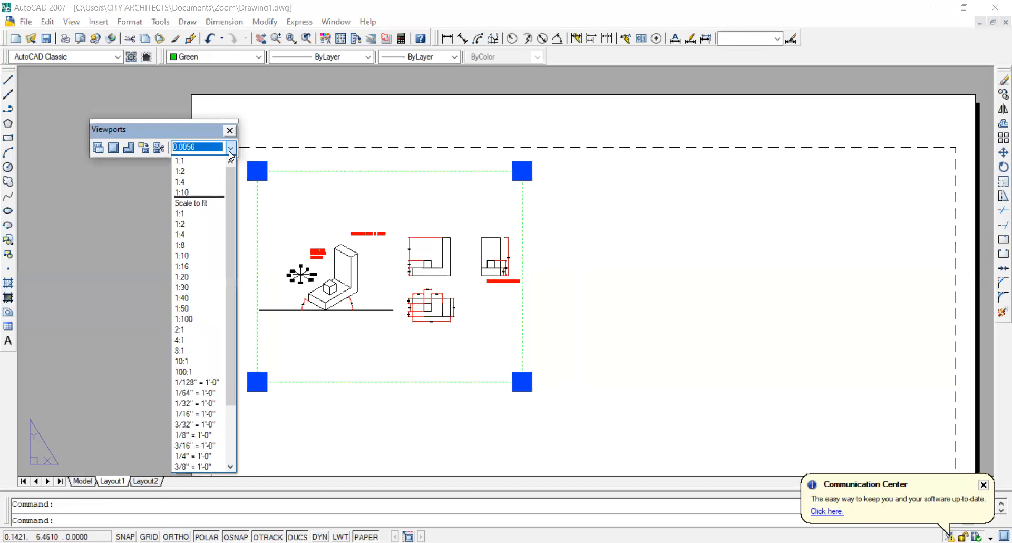
{"action": "left_click", "coordinate": [263, 165]}
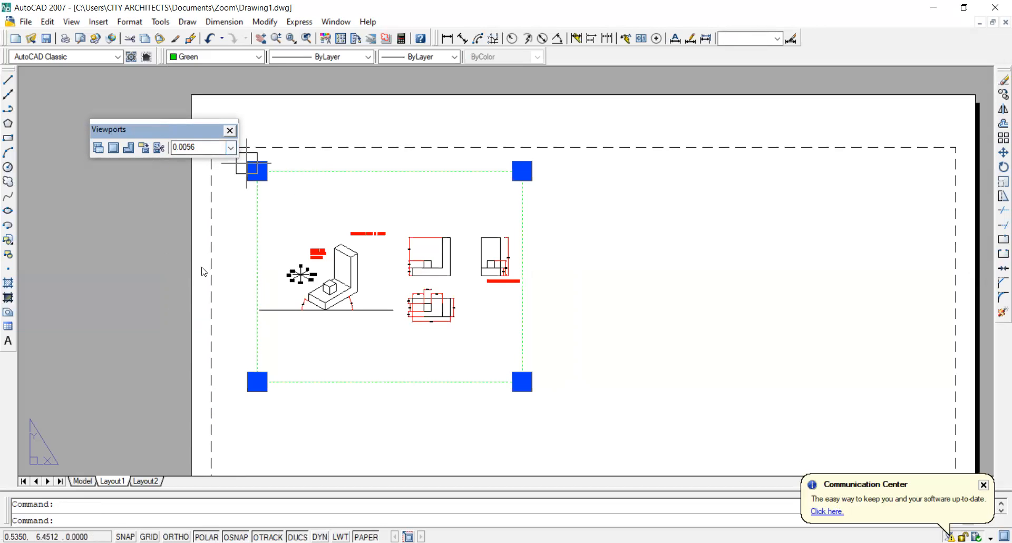
{"action": "left_click", "coordinate": [231, 148]}
{"action": "left_click", "coordinate": [200, 286]}
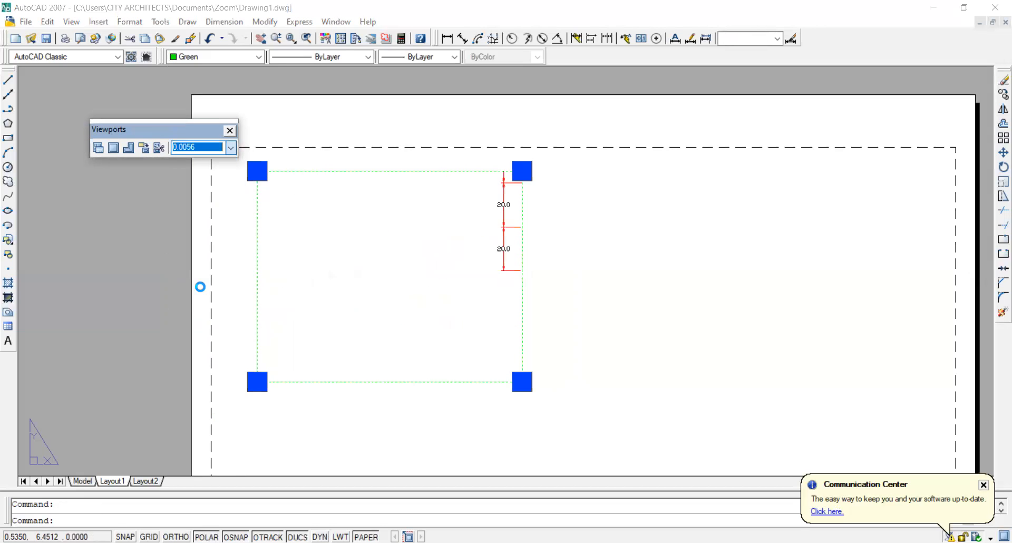
{"action": "left_click", "coordinate": [231, 150]}
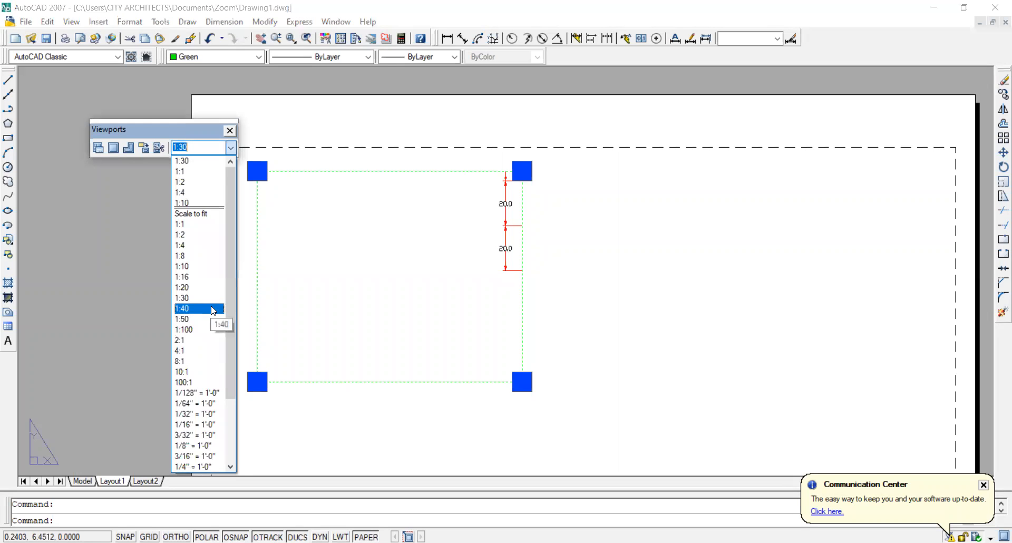
{"action": "left_click", "coordinate": [213, 309]}
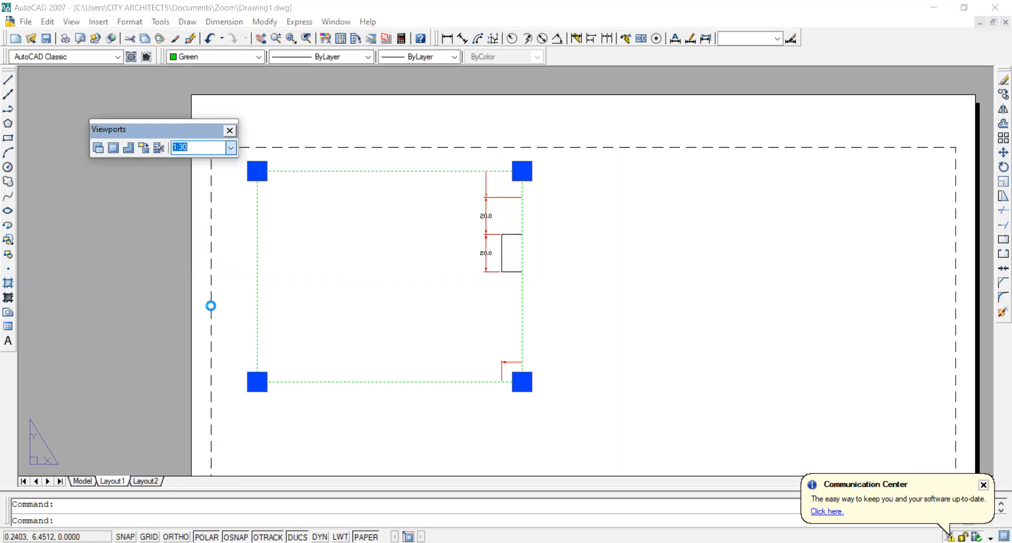
{"action": "left_click", "coordinate": [231, 149]}
{"action": "left_click", "coordinate": [210, 337]}
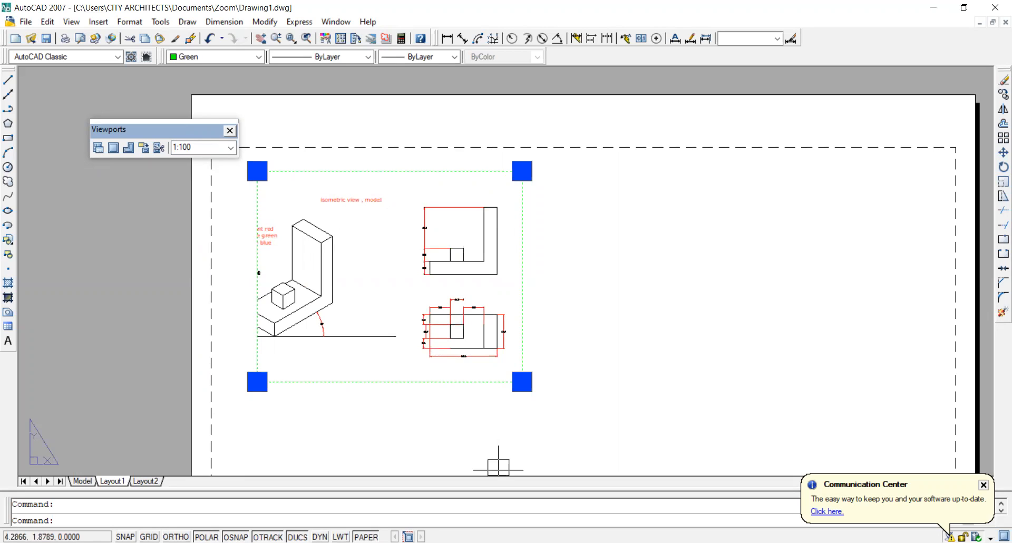
- Enter the viewport's model space and pan the drawing sideways until the whole isometric model sits inside the frame
{"action": "left_click", "coordinate": [366, 537]}
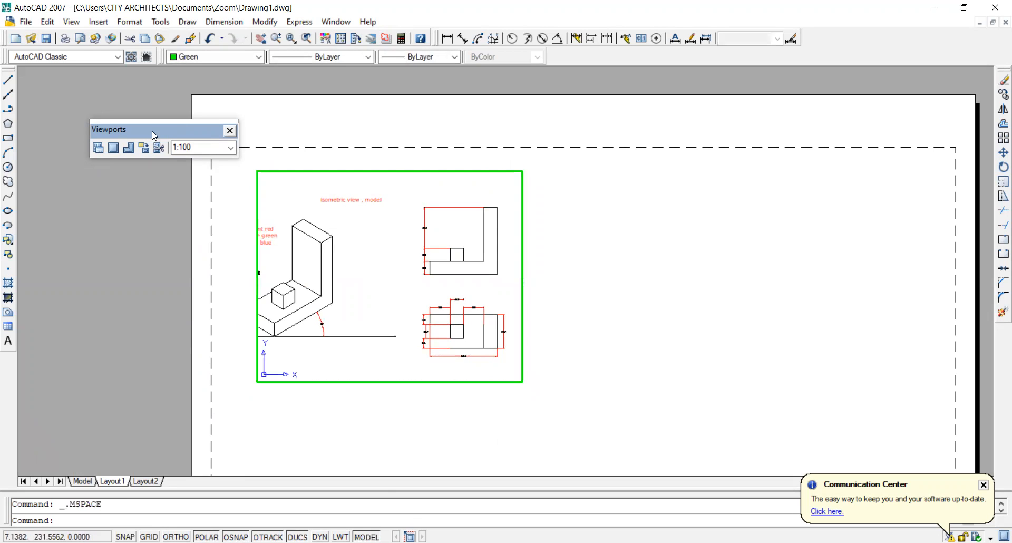
{"action": "left_click", "coordinate": [260, 38]}
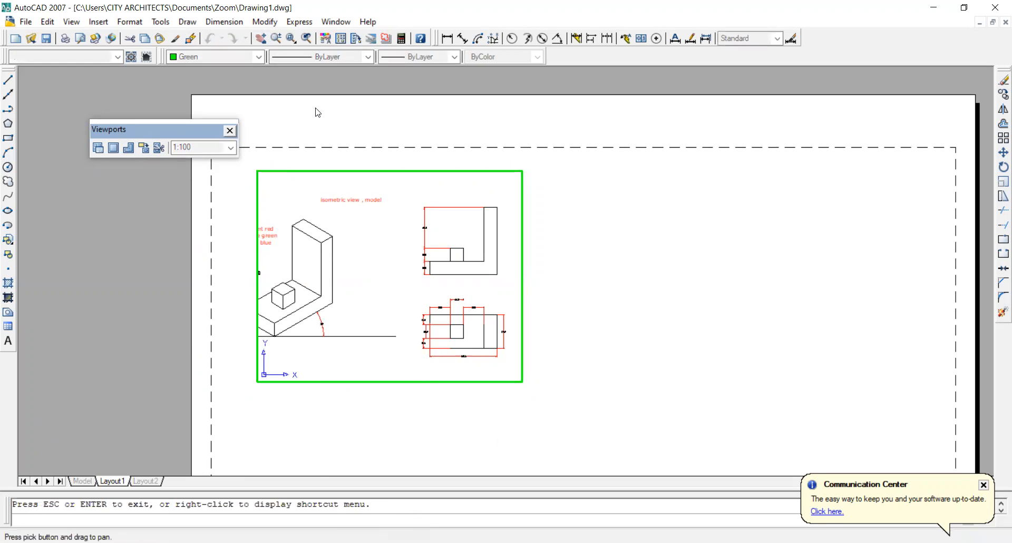
{"action": "left_click_drag", "start_coordinate": [391, 242], "coordinate": [461, 242]}
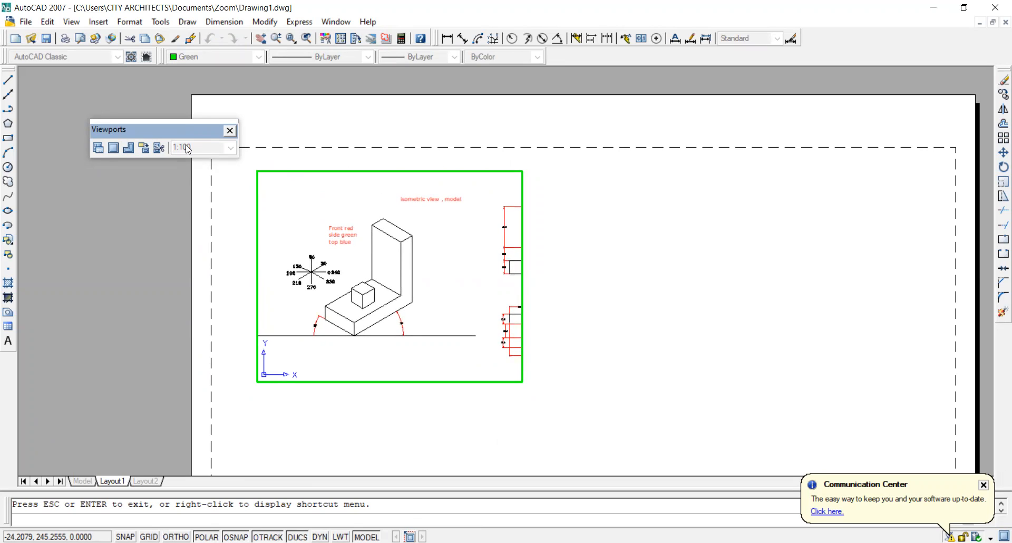
{"action": "key", "text": "Escape"}
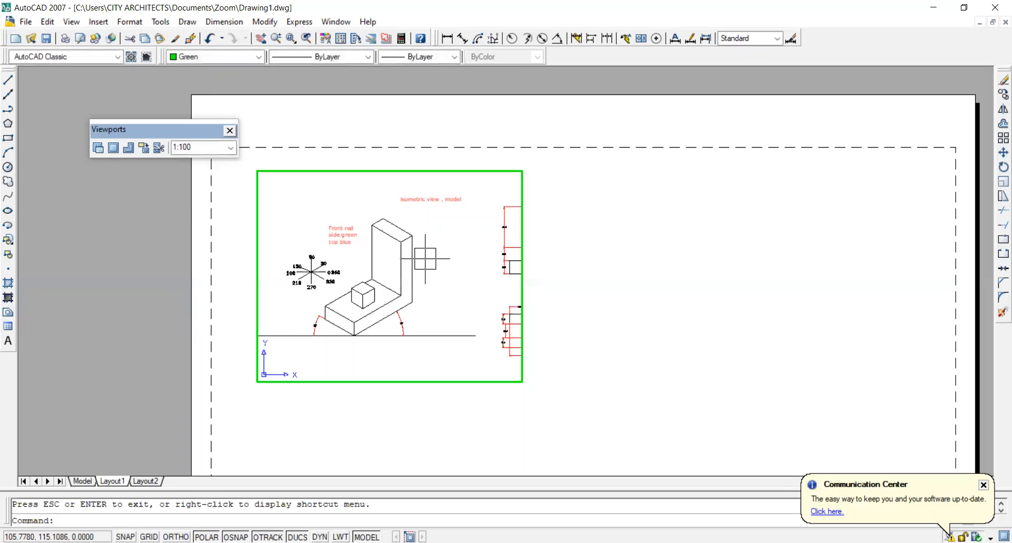
- Zoom in on the isometric model inside the viewport, return to paper space, and set the viewport's scale back to 1:100
{"action": "scroll", "coordinate": [425, 258], "scroll_direction": "up", "scroll_amount": 3}
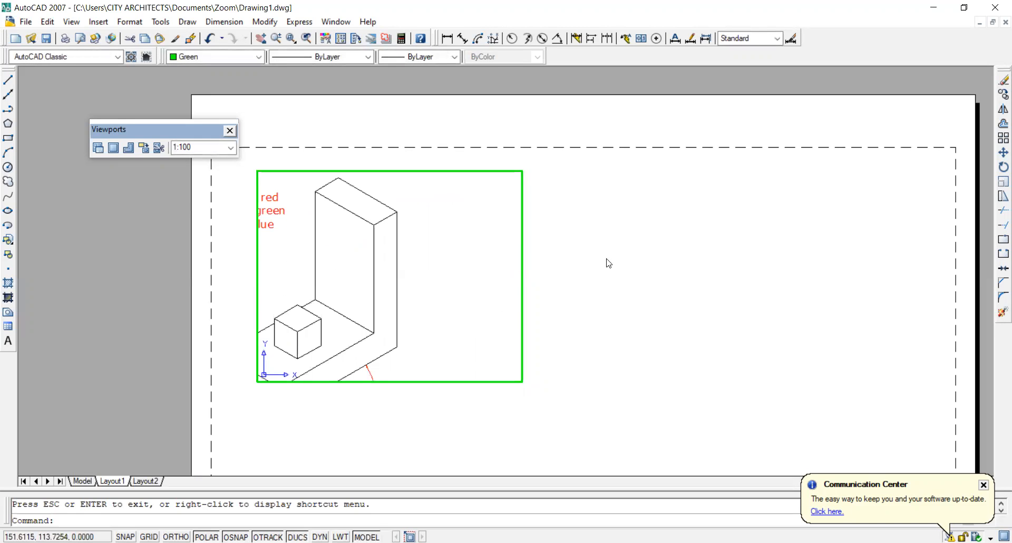
{"action": "key", "text": "Escape"}
{"action": "double_click", "coordinate": [389, 469]}
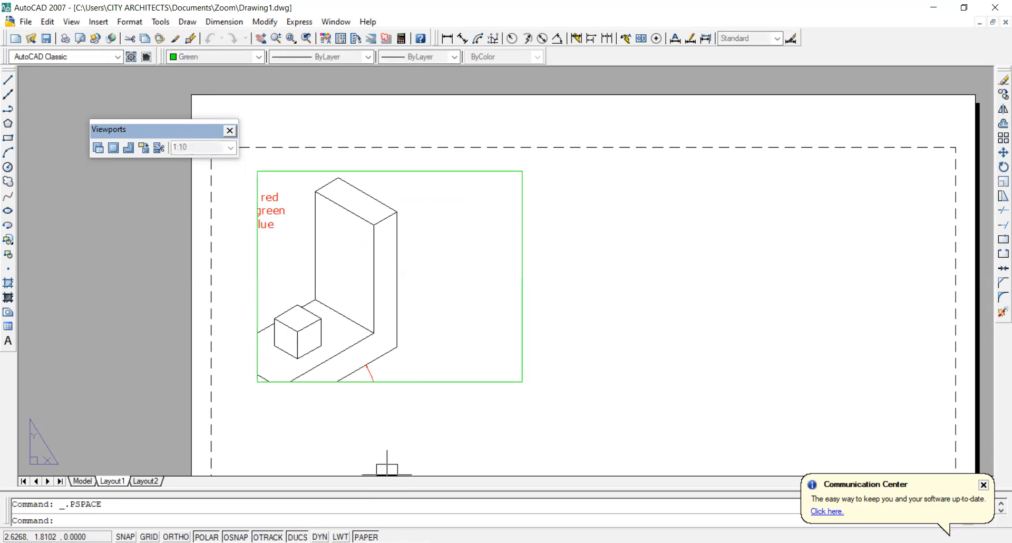
{"action": "left_click", "coordinate": [453, 380]}
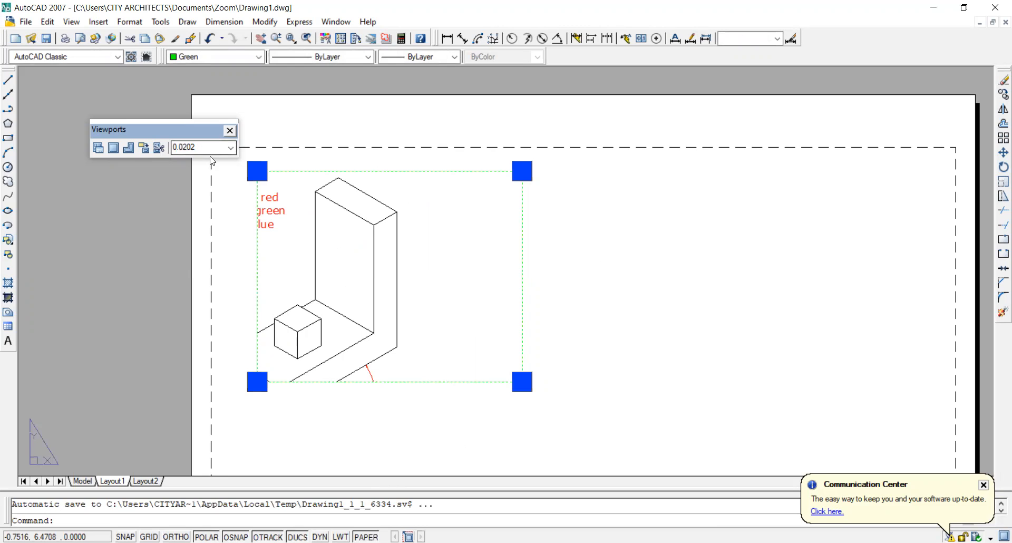
{"action": "left_click", "coordinate": [233, 150]}
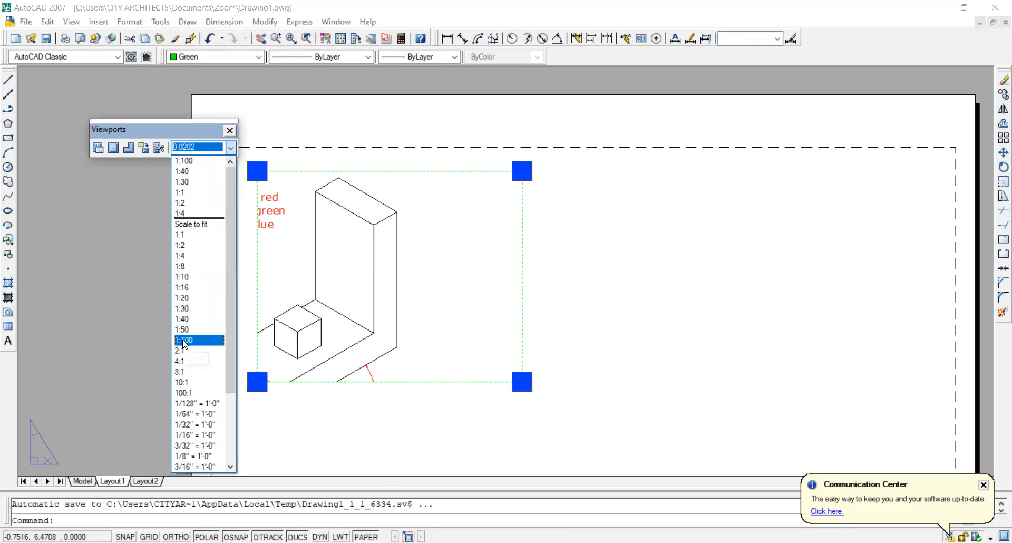
{"action": "left_click", "coordinate": [183, 341]}
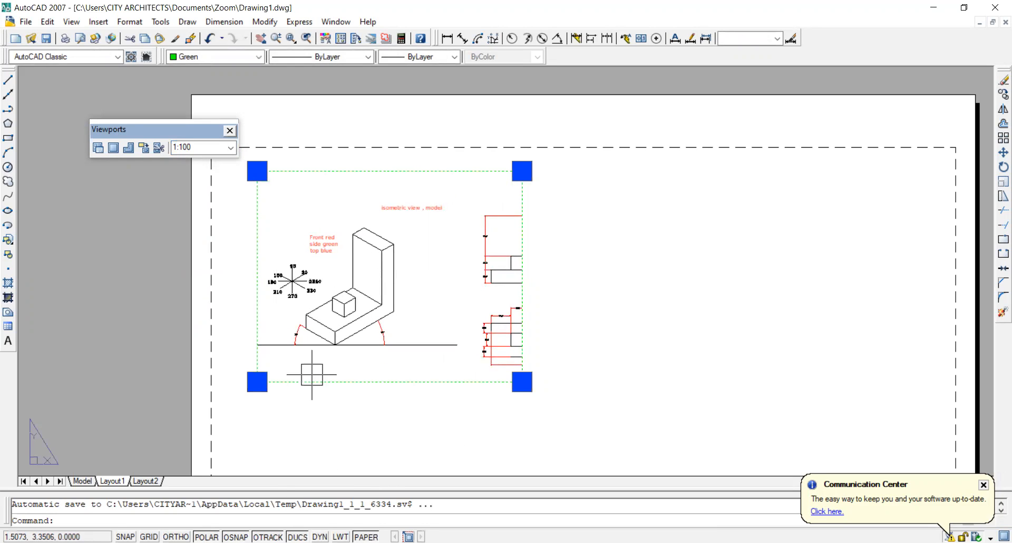
- Activate the viewport's model space and pan the isometric model up close to the frame's upper edge
{"action": "left_click", "coordinate": [262, 40]}
{"action": "mouse_move", "coordinate": [316, 240]}
{"action": "left_mouse_down"}
{"action": "mouse_move", "coordinate": [332, 208]}
{"action": "mouse_move", "coordinate": [313, 239]}
{"action": "left_mouse_up"}
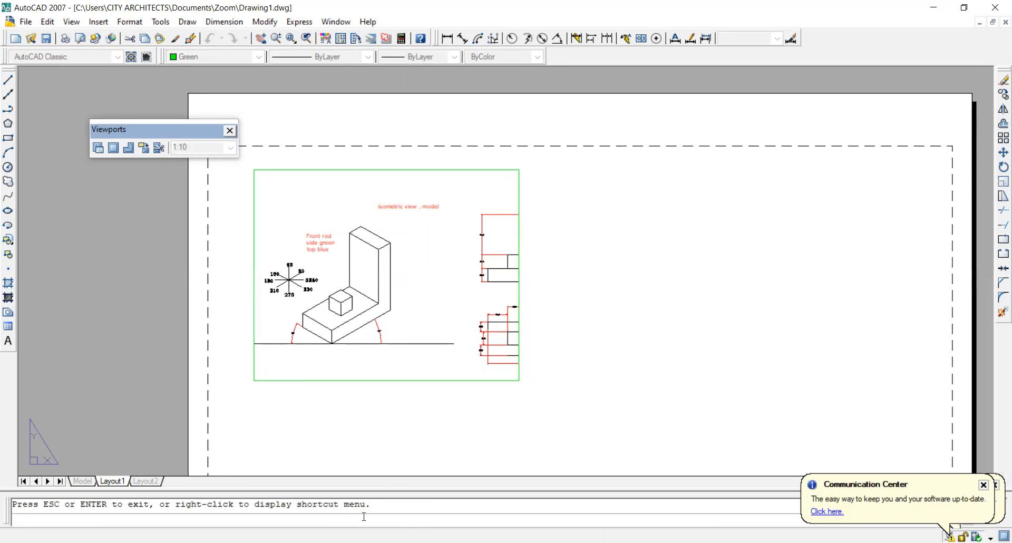
{"action": "key", "text": "Escape"}
{"action": "left_click", "coordinate": [367, 536]}
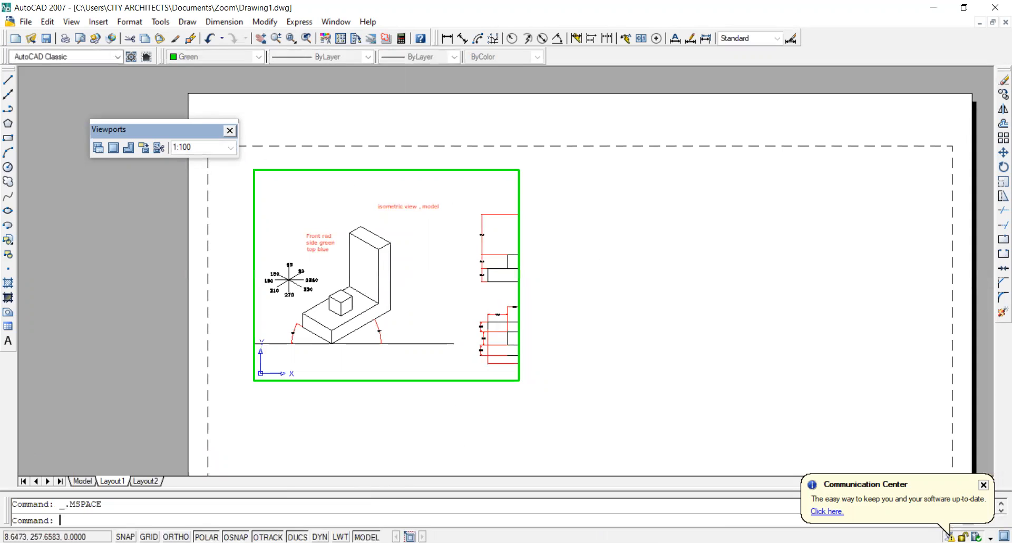
{"action": "left_click", "coordinate": [261, 40]}
{"action": "mouse_move", "coordinate": [311, 196]}
{"action": "left_mouse_down"}
{"action": "mouse_move", "coordinate": [350, 195]}
{"action": "mouse_move", "coordinate": [320, 163]}
{"action": "mouse_move", "coordinate": [344, 178]}
{"action": "mouse_move", "coordinate": [291, 170]}
{"action": "mouse_move", "coordinate": [312, 155]}
{"action": "left_mouse_up"}
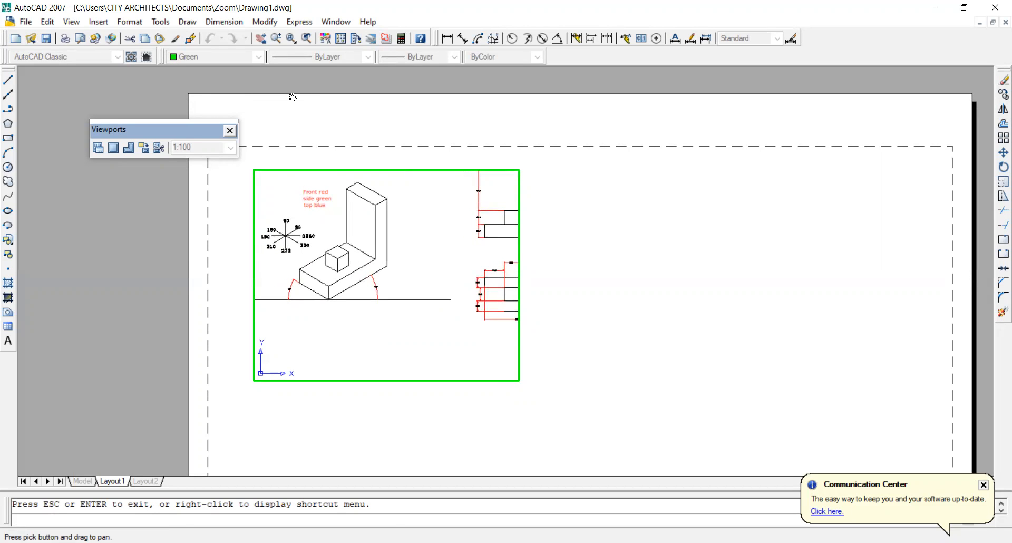
{"action": "key", "text": "Escape"}
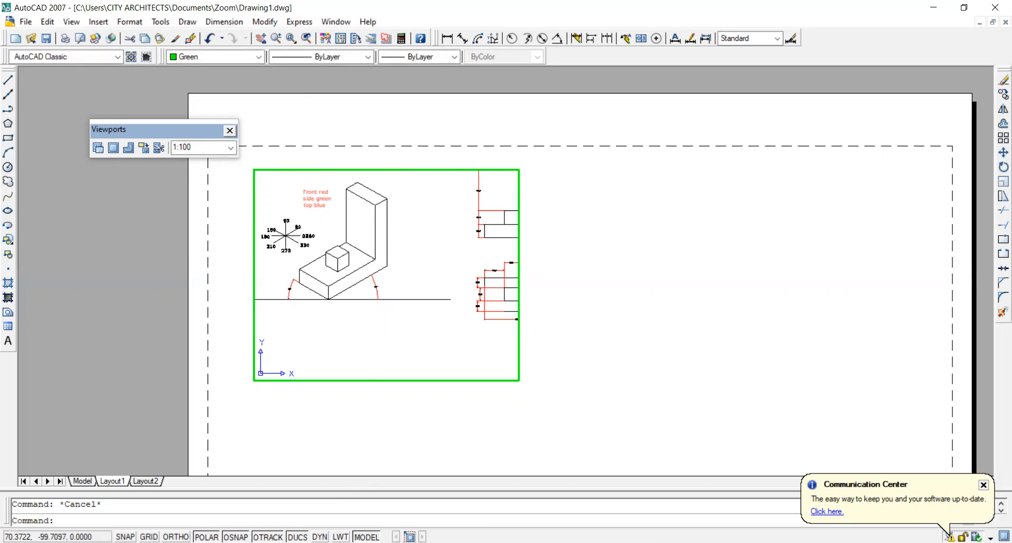
- Return to paper space and shrink the viewport frame with its grips so it encloses only the isometric model and its angle diagram
{"action": "double_click", "coordinate": [359, 469]}
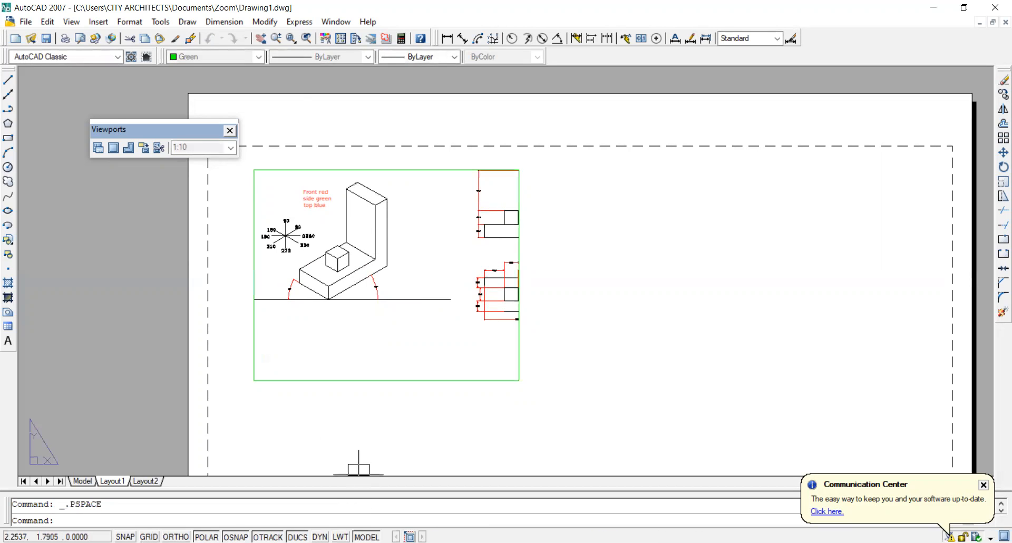
{"action": "left_click", "coordinate": [519, 220]}
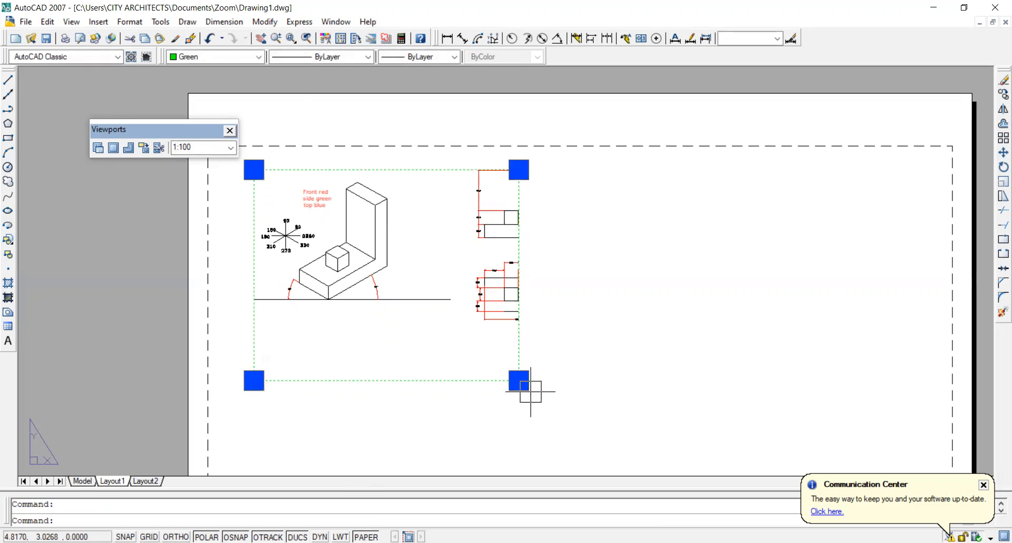
{"action": "left_click", "coordinate": [519, 380]}
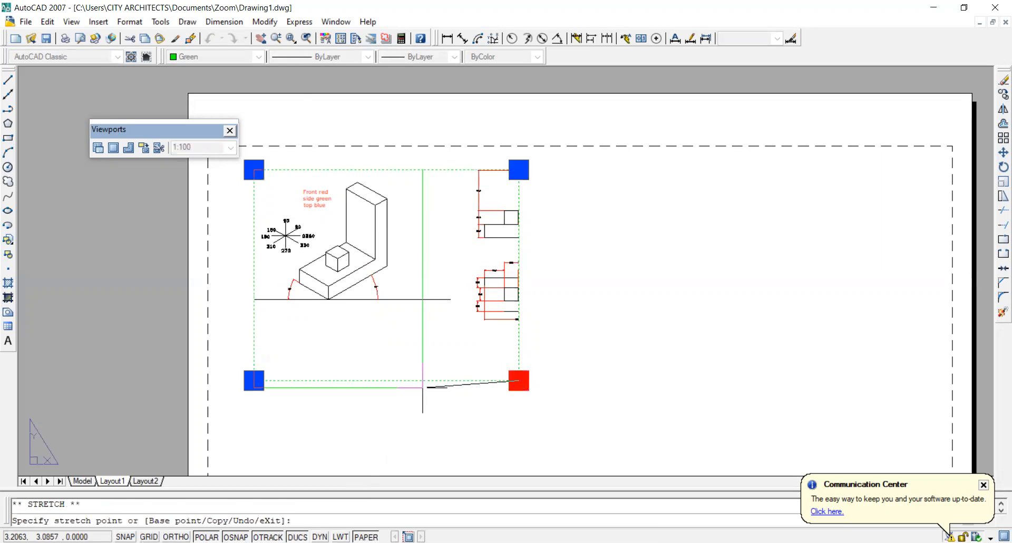
{"action": "left_click", "coordinate": [423, 388]}
{"action": "left_click", "coordinate": [254, 387]}
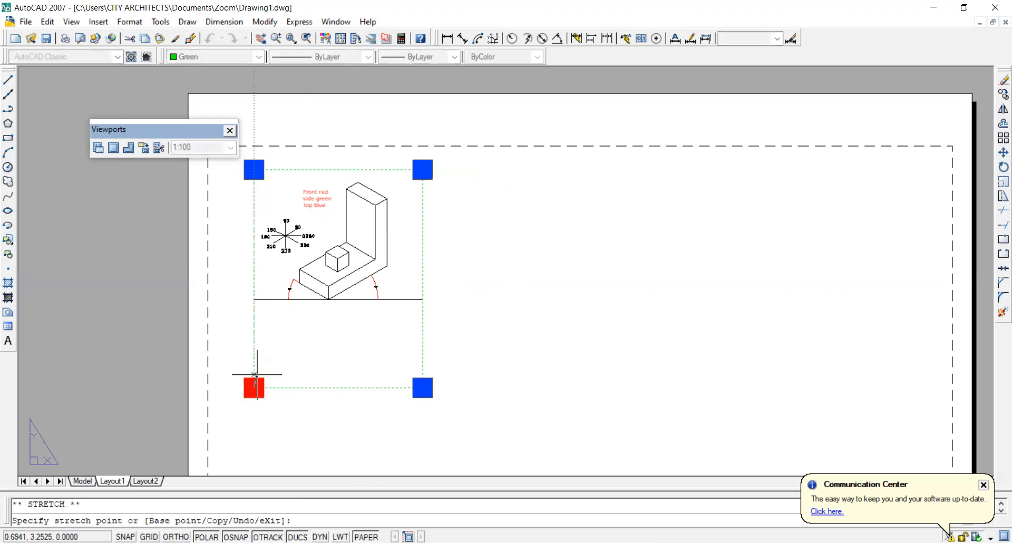
{"action": "left_click", "coordinate": [254, 311]}
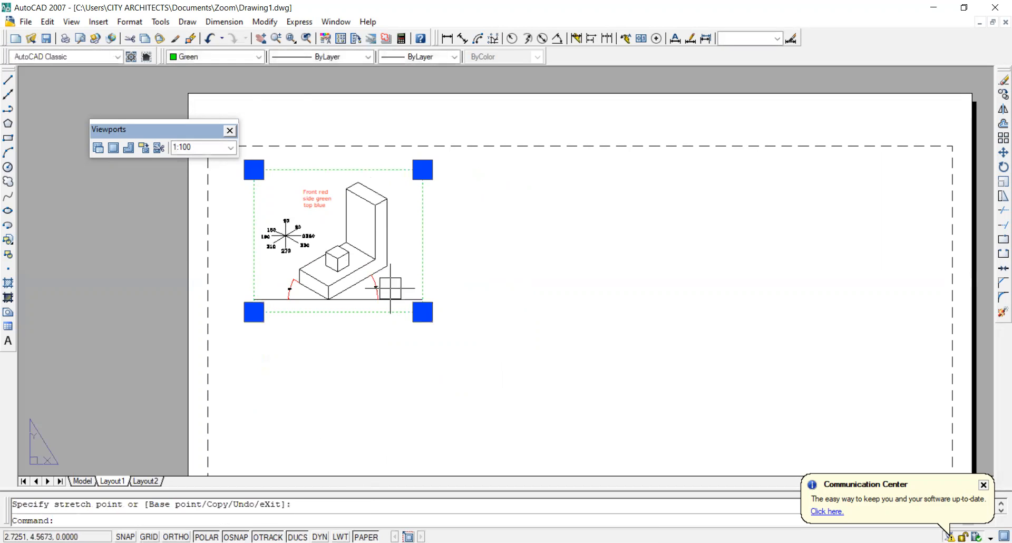
{"action": "key", "text": "Escape"}
{"action": "scroll", "coordinate": [463, 204], "scroll_direction": "up", "scroll_amount": 1}
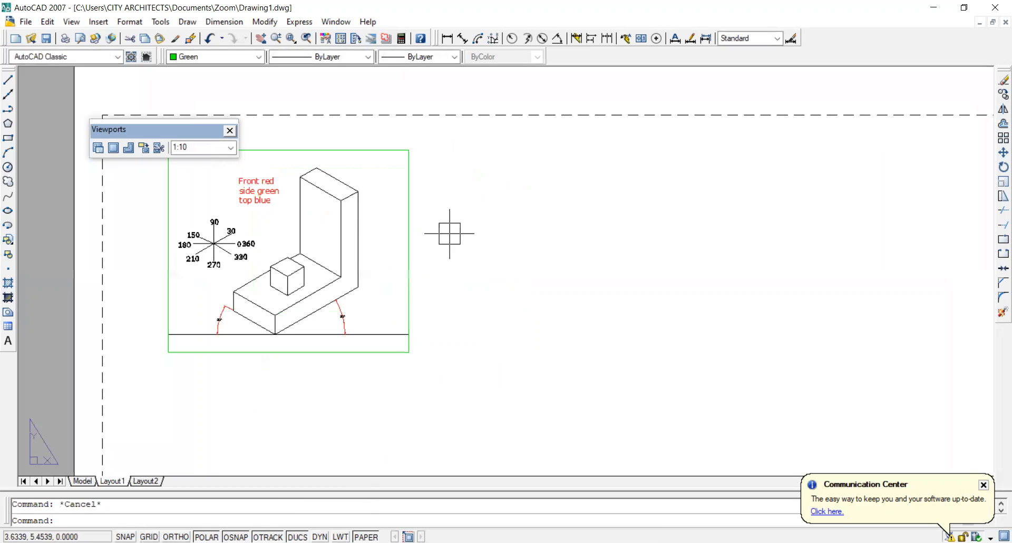
{"action": "left_click", "coordinate": [405, 185]}
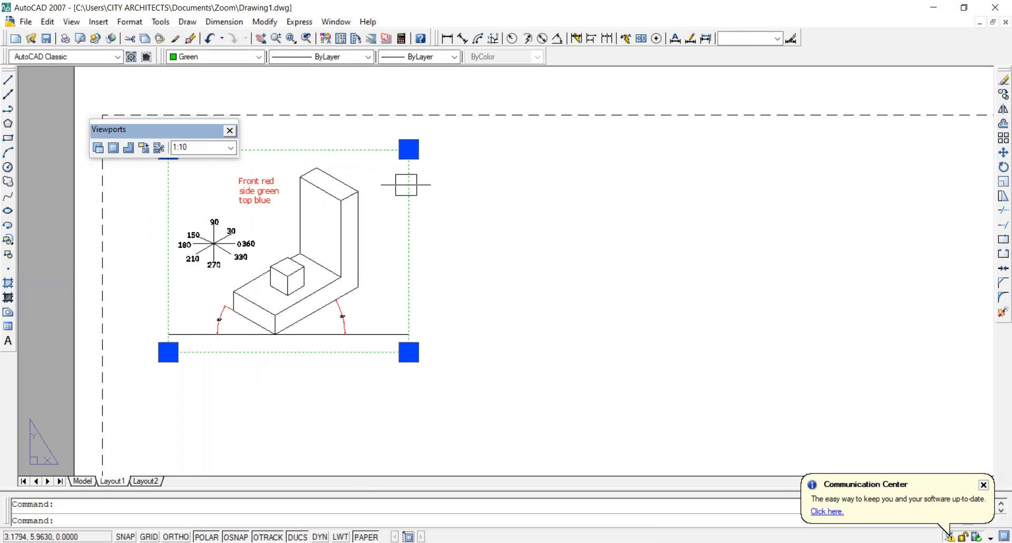
{"action": "key", "text": "Escape"}
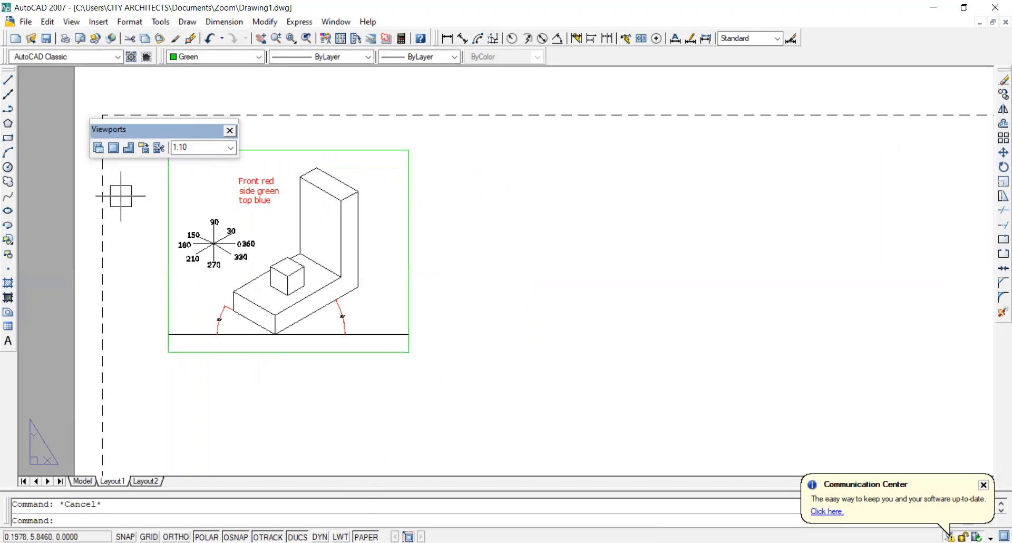
- Create a second rectangular viewport on the sheet beside the isometric viewport
{"action": "left_click", "coordinate": [113, 148]}
{"action": "scroll", "coordinate": [292, 273], "scroll_direction": "down", "scroll_amount": 1}
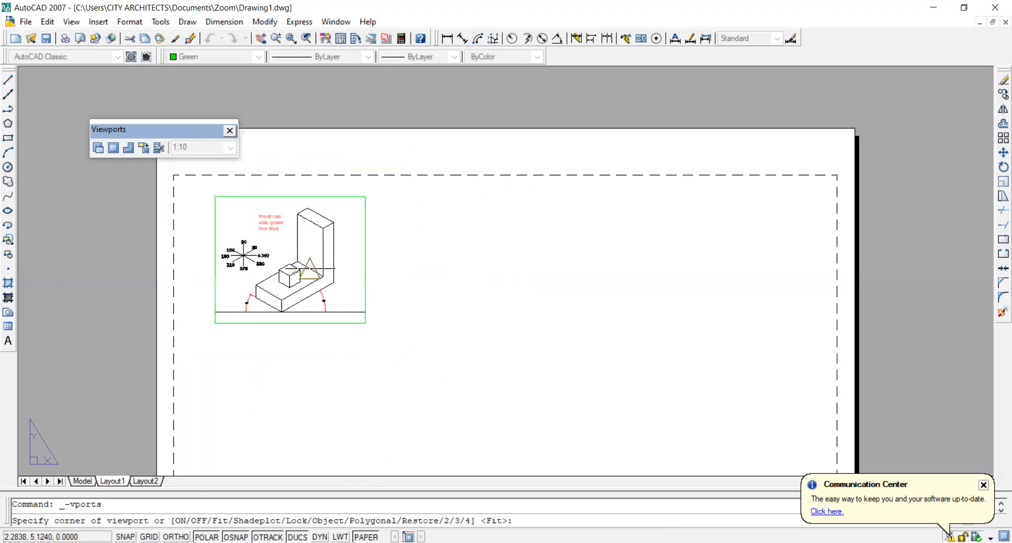
{"action": "left_click", "coordinate": [406, 197]}
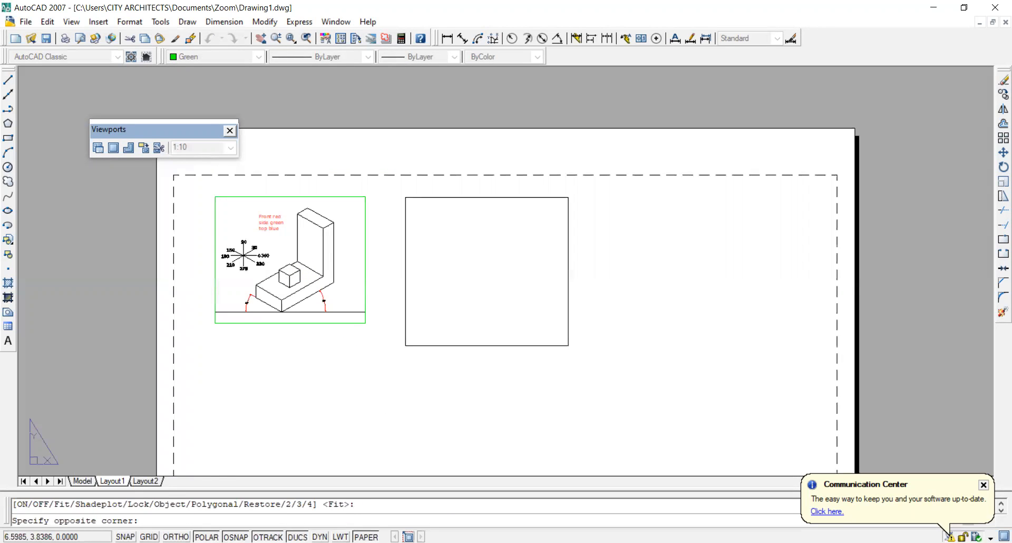
{"action": "left_click", "coordinate": [568, 345]}
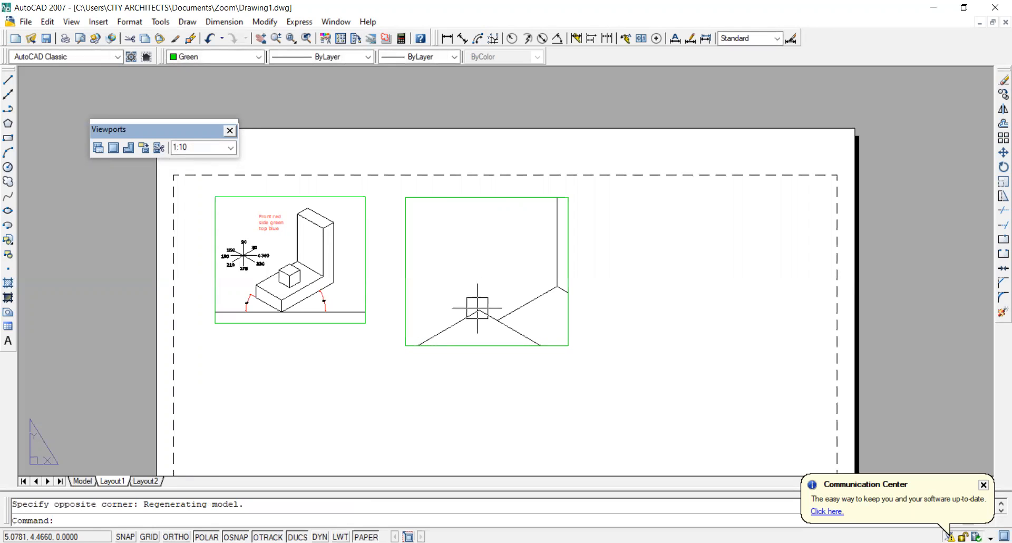
- Switch the second viewport into model space and back to paper space twice
{"action": "left_click", "coordinate": [405, 285]}
{"action": "double_click", "coordinate": [485, 264]}
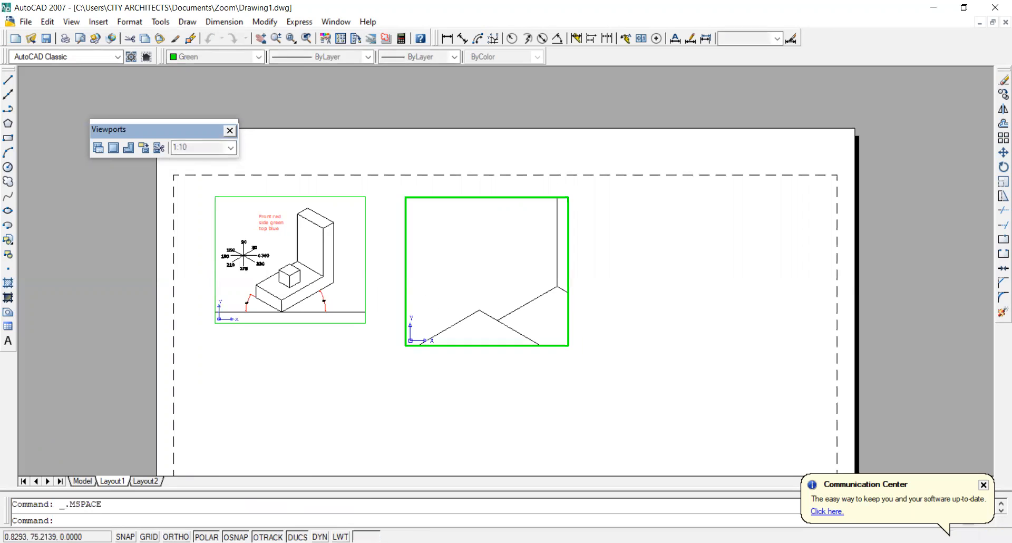
{"action": "double_click", "coordinate": [293, 467]}
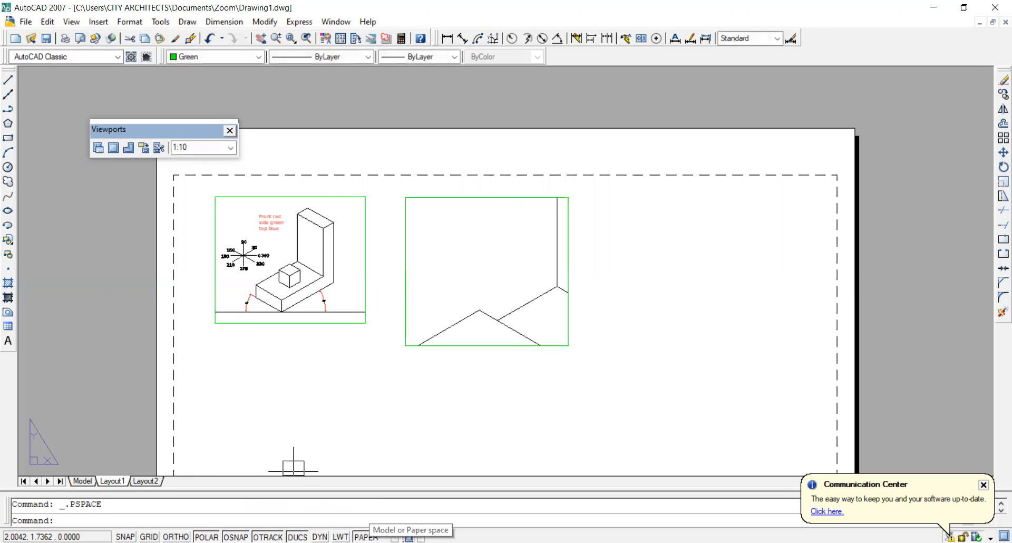
{"action": "left_click", "coordinate": [365, 537]}
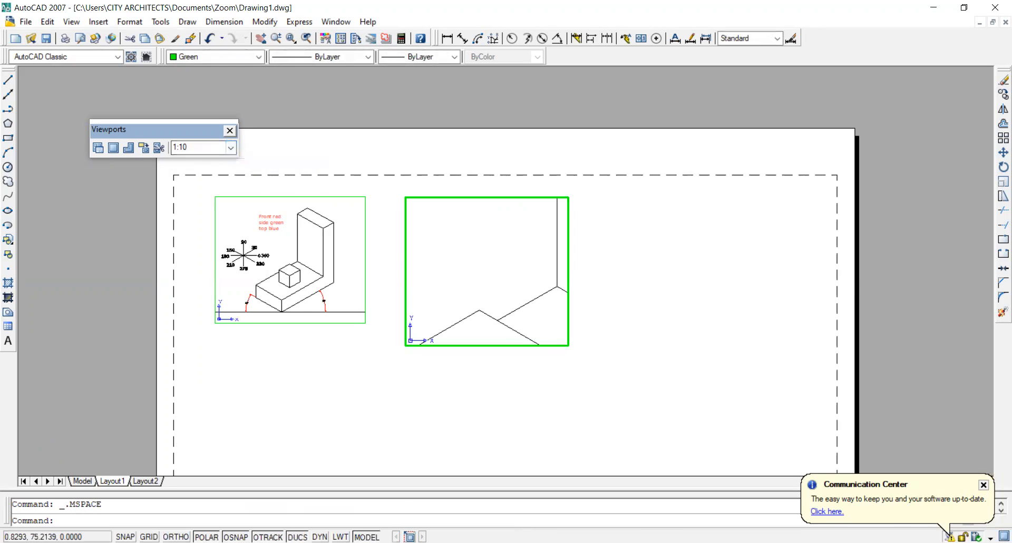
{"action": "left_click", "coordinate": [366, 536]}
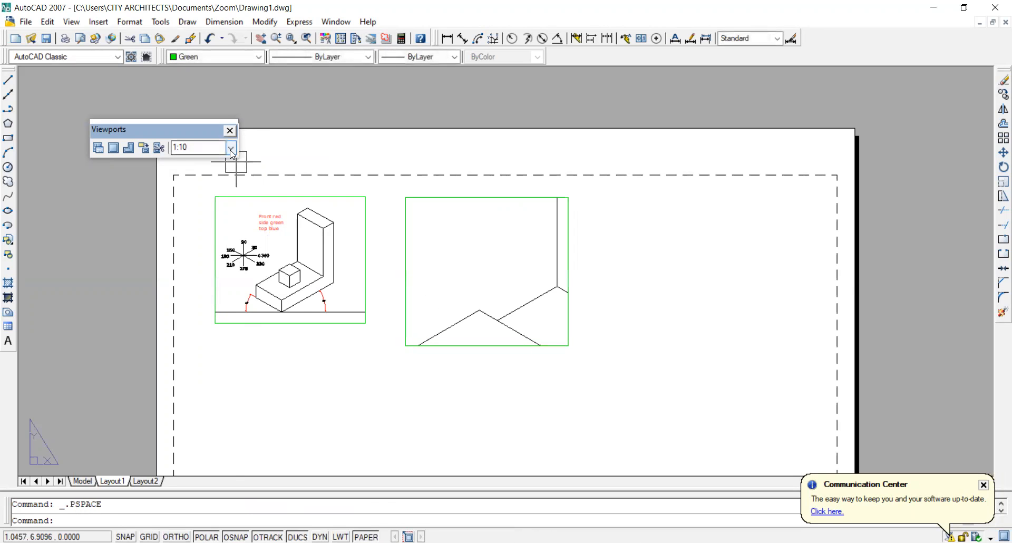
- Set the second viewport's scale to 1:100 and deselect its frame
{"action": "left_click", "coordinate": [230, 148]}
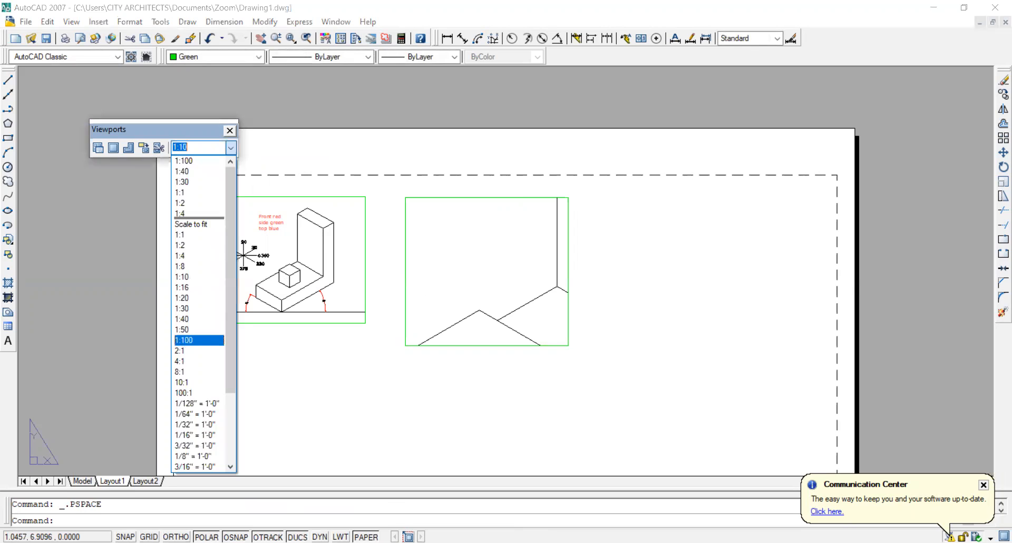
{"action": "left_click", "coordinate": [199, 340]}
{"action": "left_click", "coordinate": [490, 198]}
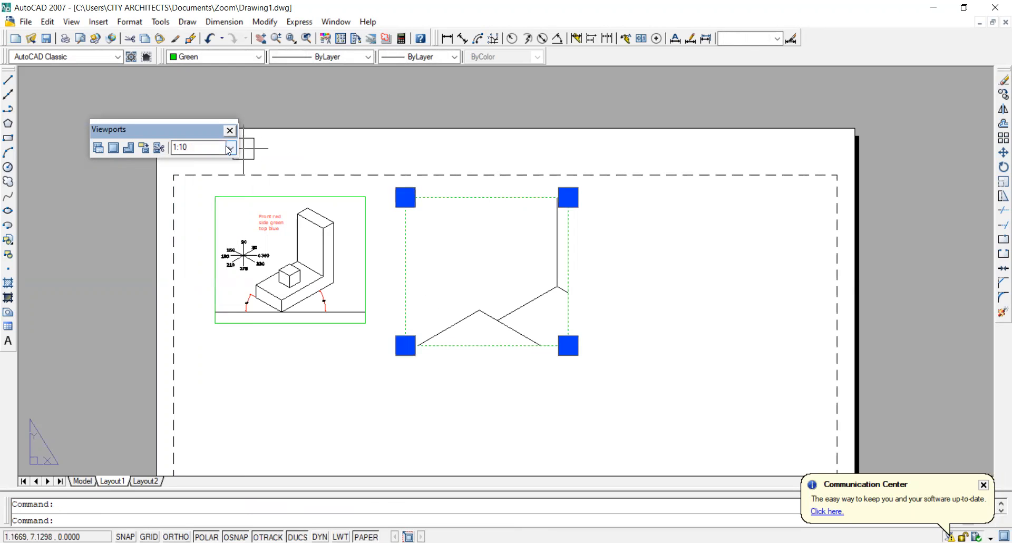
{"action": "left_click", "coordinate": [188, 337]}
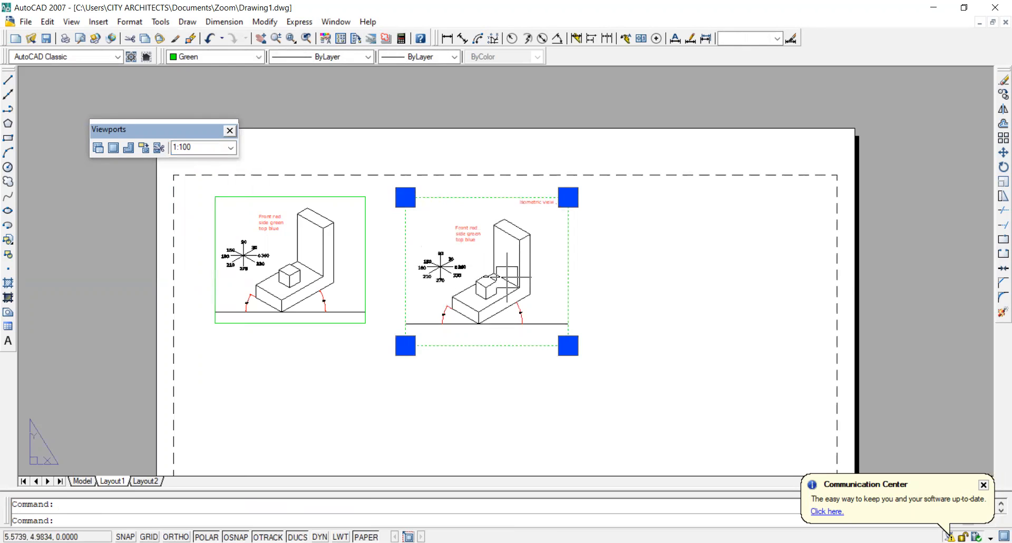
{"action": "key", "text": "Escape"}
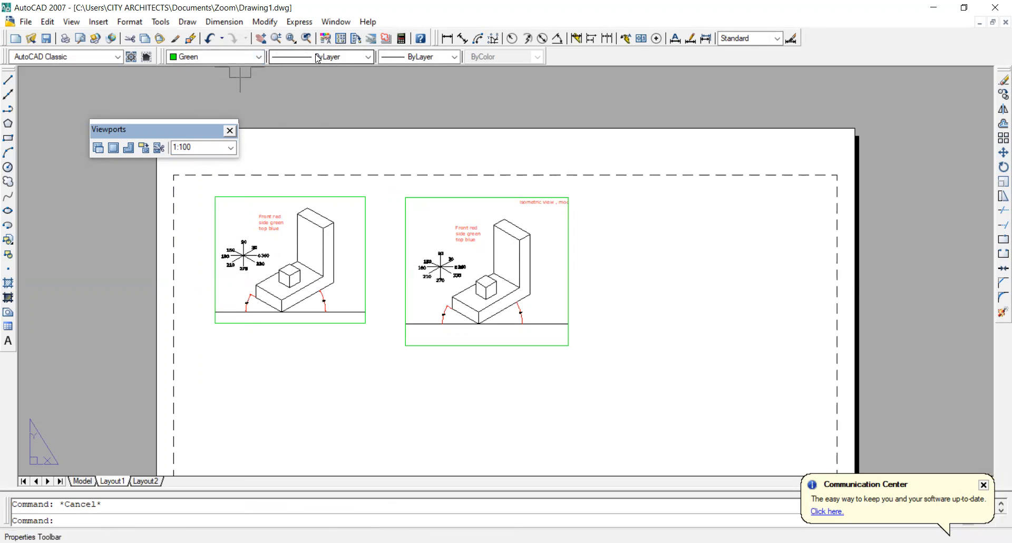
- Activate the second viewport's model space, pan from the isometric model to the dimensioned front view, and return to paper space
{"action": "left_click", "coordinate": [261, 38]}
{"action": "key", "text": "Escape"}
{"action": "left_click", "coordinate": [367, 537]}
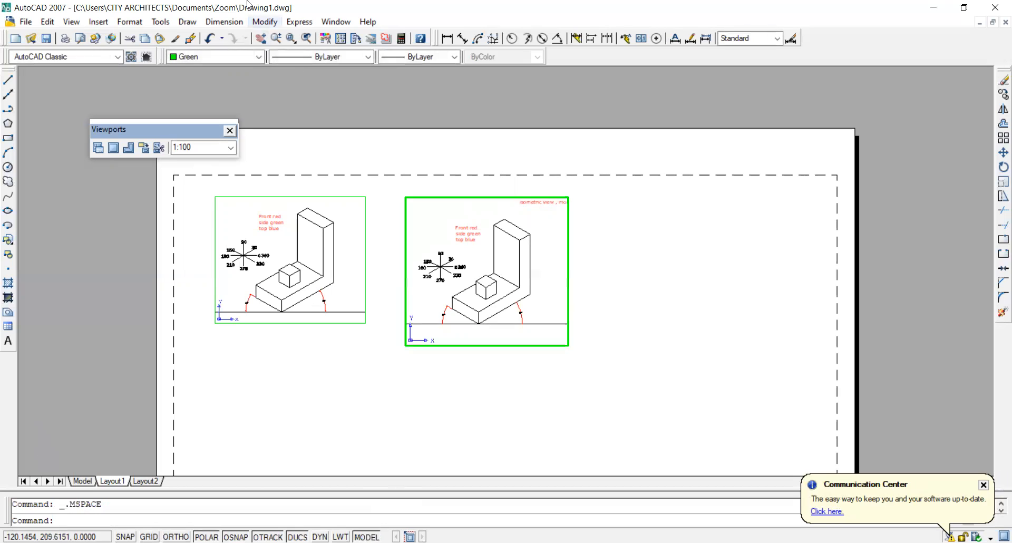
{"action": "left_click", "coordinate": [261, 38]}
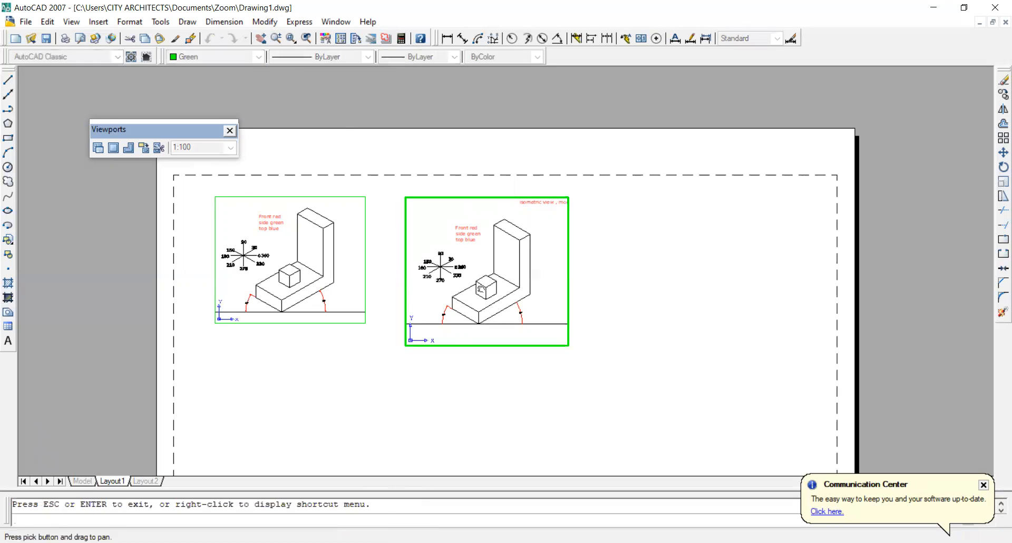
{"action": "left_click_drag", "start_coordinate": [519, 274], "coordinate": [348, 305]}
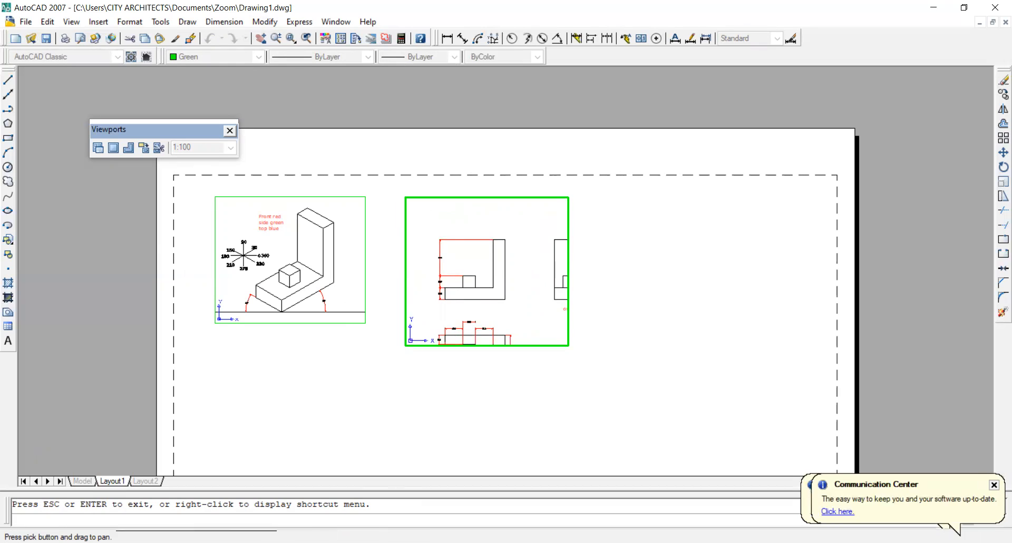
{"action": "key", "text": "Escape"}
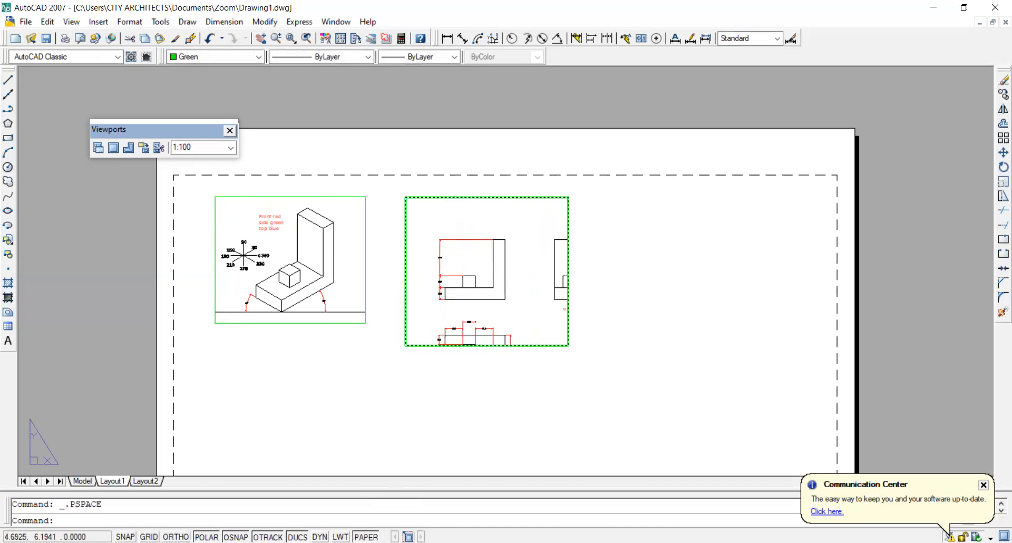
- Set the scale of the second viewport showing the front view to 1:50
{"action": "left_click", "coordinate": [454, 198]}
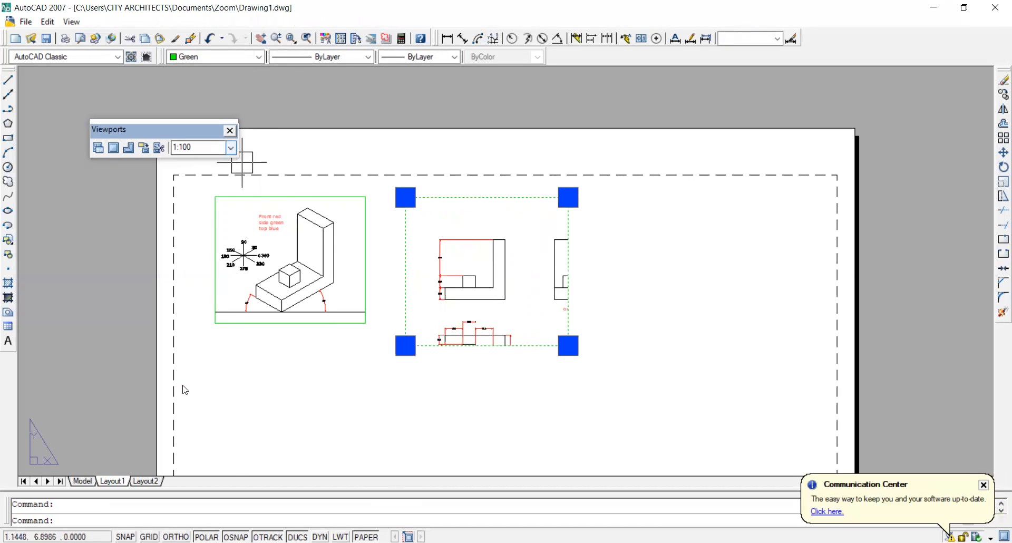
{"action": "left_click", "coordinate": [231, 147]}
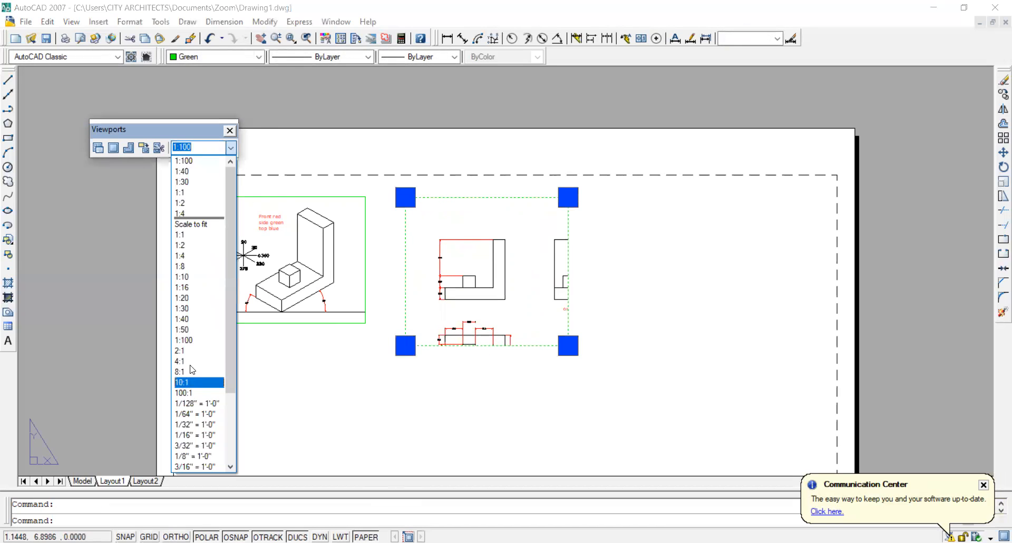
{"action": "left_click", "coordinate": [196, 332]}
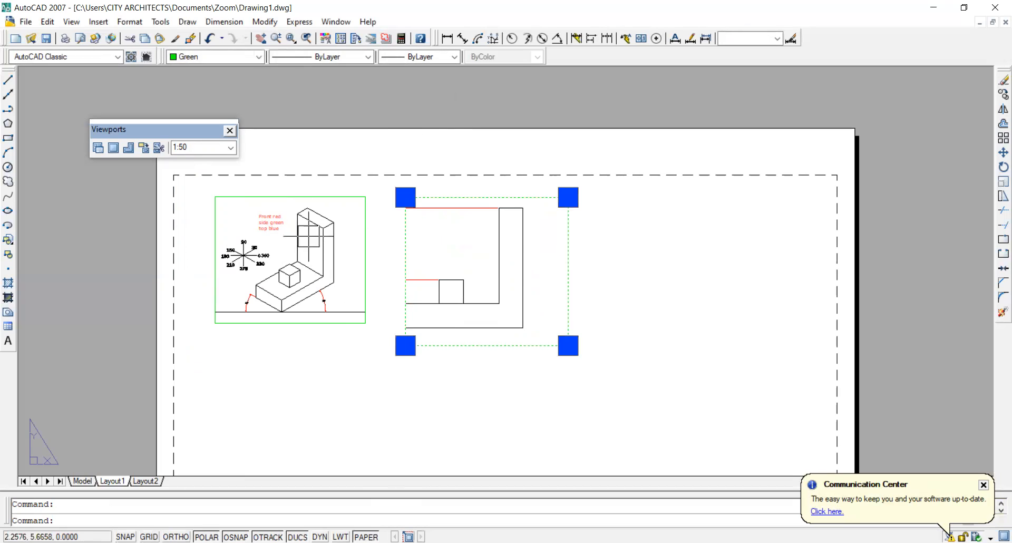
{"action": "left_click", "coordinate": [260, 38]}
{"action": "left_click_drag", "start_coordinate": [478, 253], "coordinate": [491, 271]}
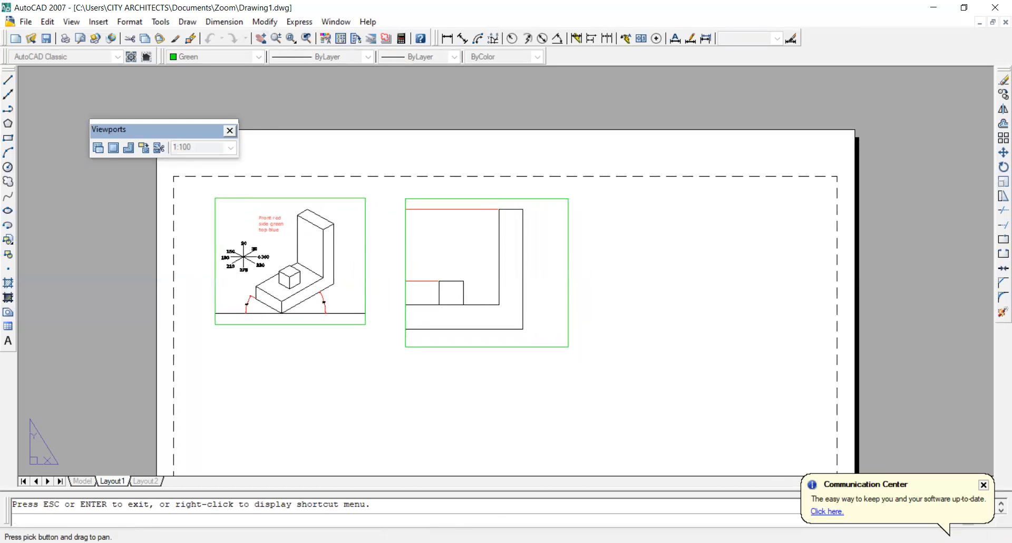
{"action": "key", "text": "Escape"}
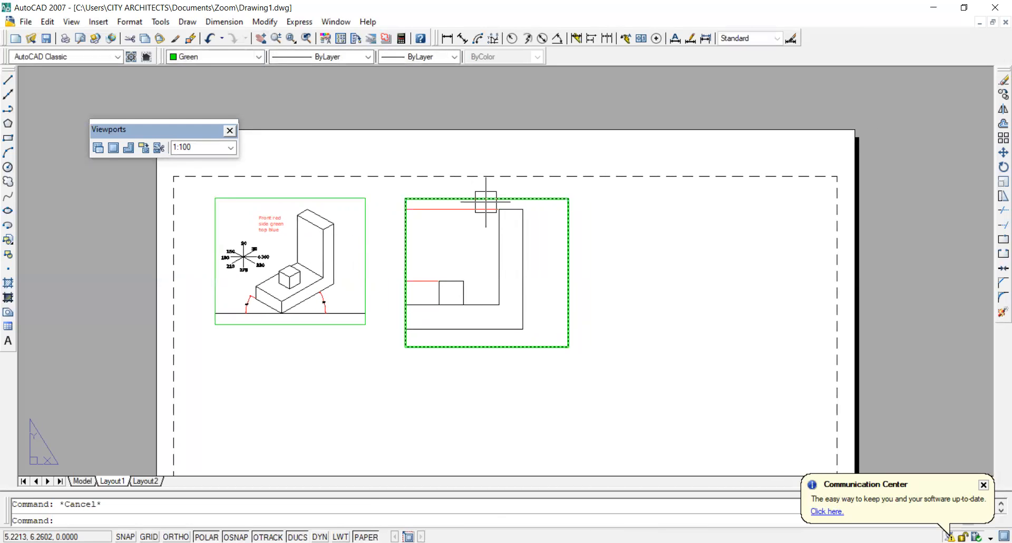
- Pan the front view inside its viewport's model space until the L-shape and its height dimensions fit the frame, then return to paper space
{"action": "left_click", "coordinate": [485, 199]}
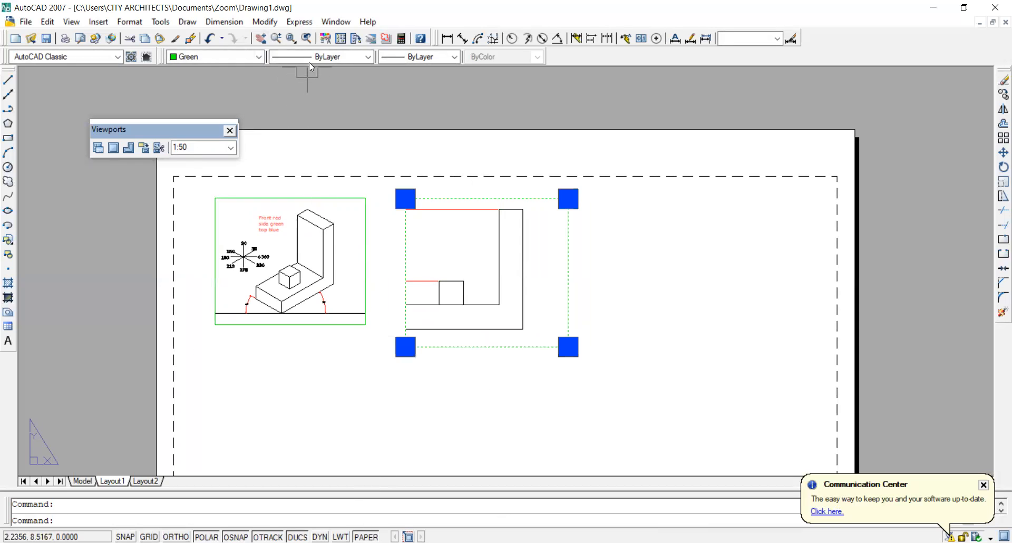
{"action": "left_click", "coordinate": [366, 536]}
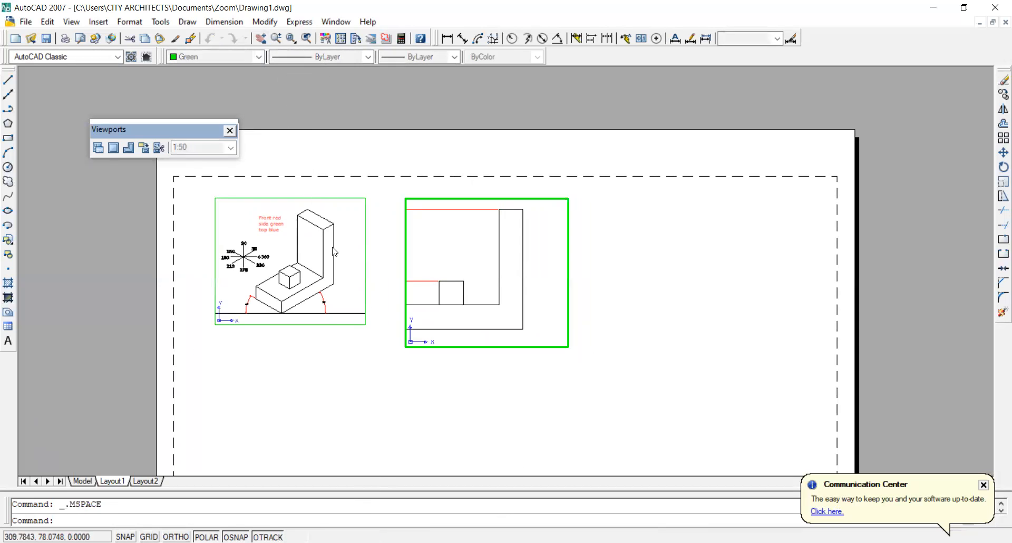
{"action": "left_click", "coordinate": [261, 39]}
{"action": "left_click_drag", "start_coordinate": [478, 258], "coordinate": [507, 262]}
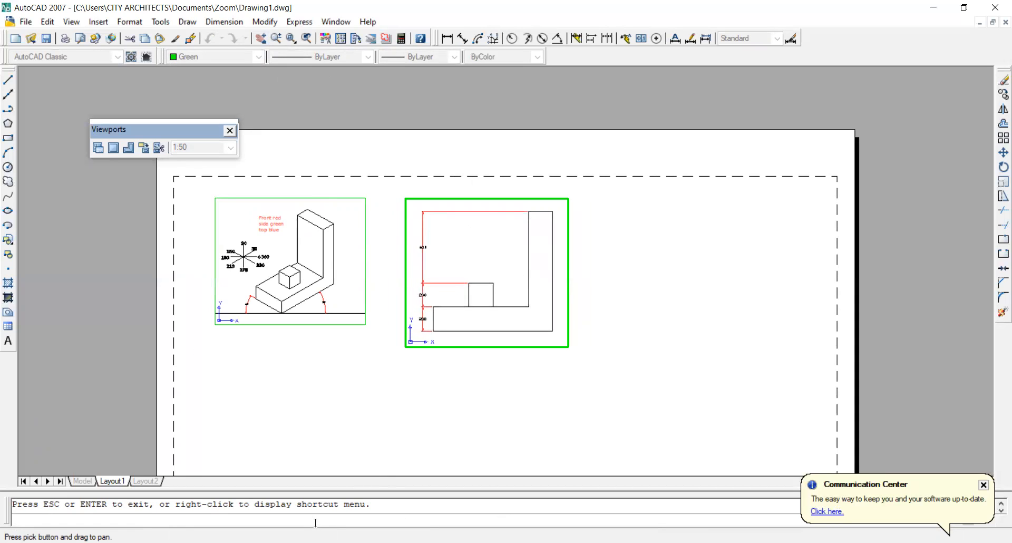
{"action": "key", "text": "Escape"}
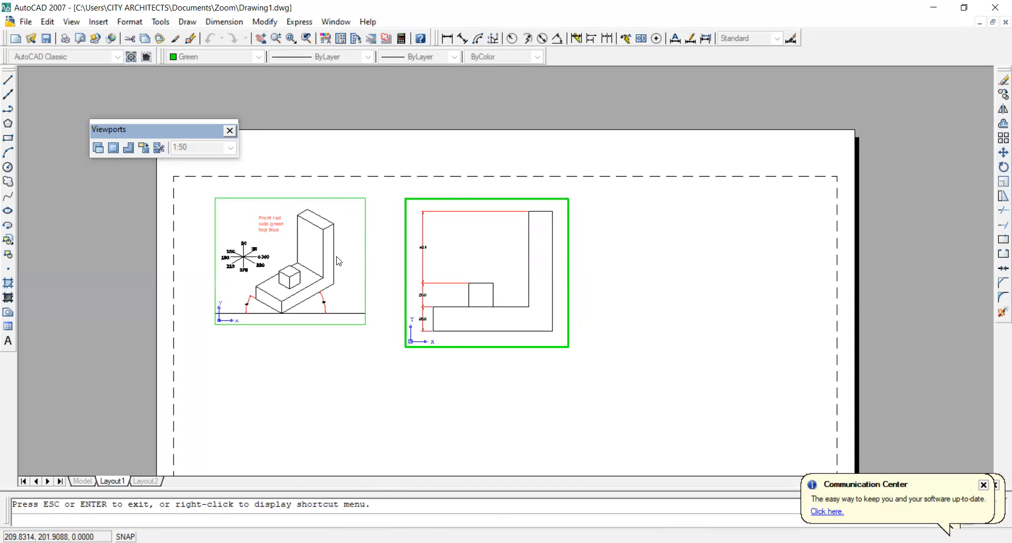
{"action": "double_click", "coordinate": [388, 463]}
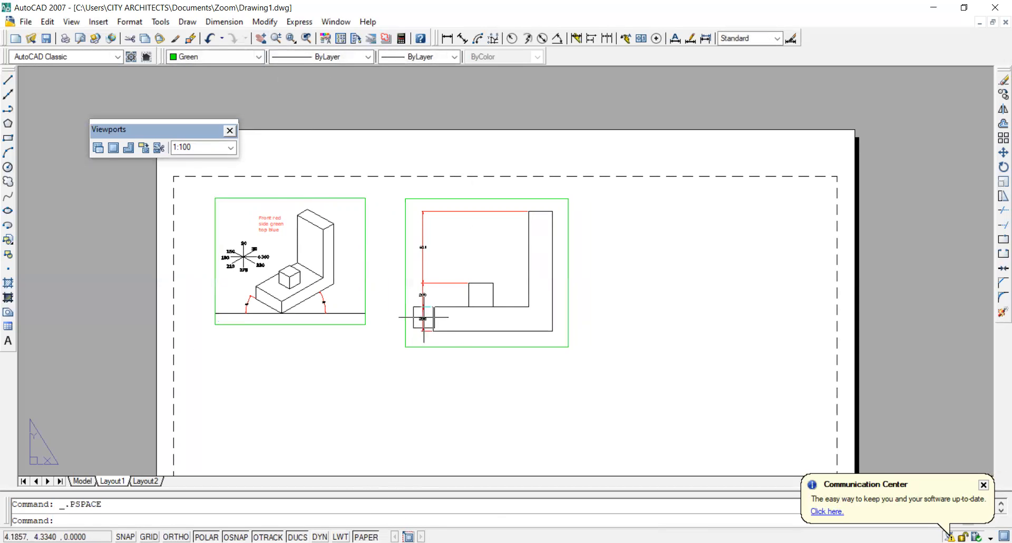
- Adjust the front-view viewport frame with its corner grips so it encloses only the front view, with extra margin above and beside the dimensions
{"action": "left_click", "coordinate": [407, 346]}
{"action": "left_click", "coordinate": [406, 347]}
{"action": "left_click", "coordinate": [411, 430]}
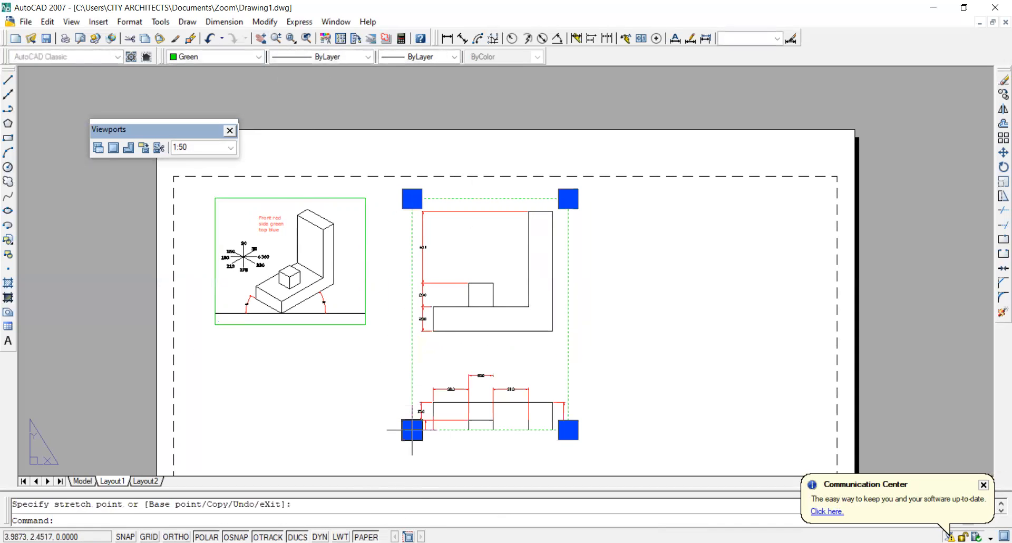
{"action": "key", "text": "ctrl+z"}
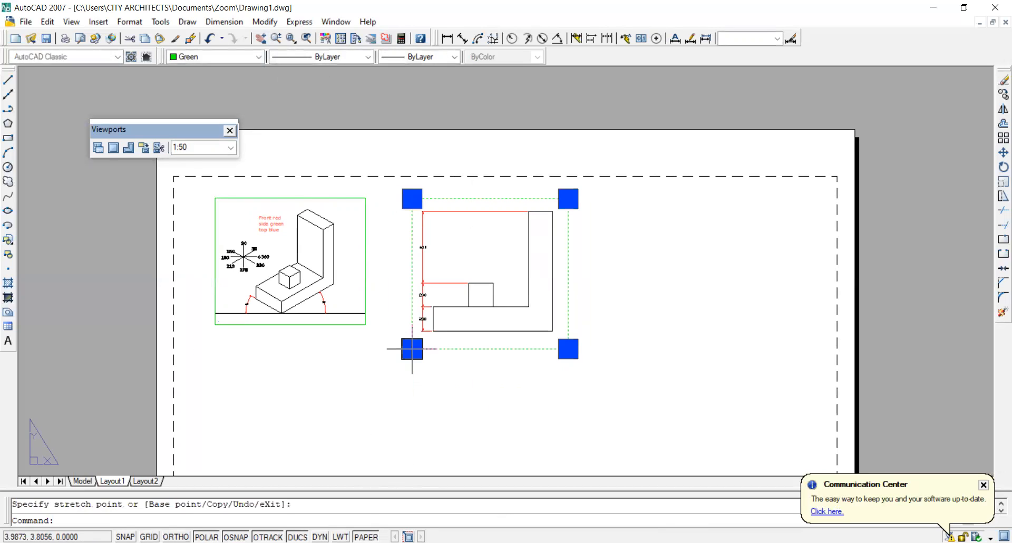
{"action": "left_click", "coordinate": [411, 198]}
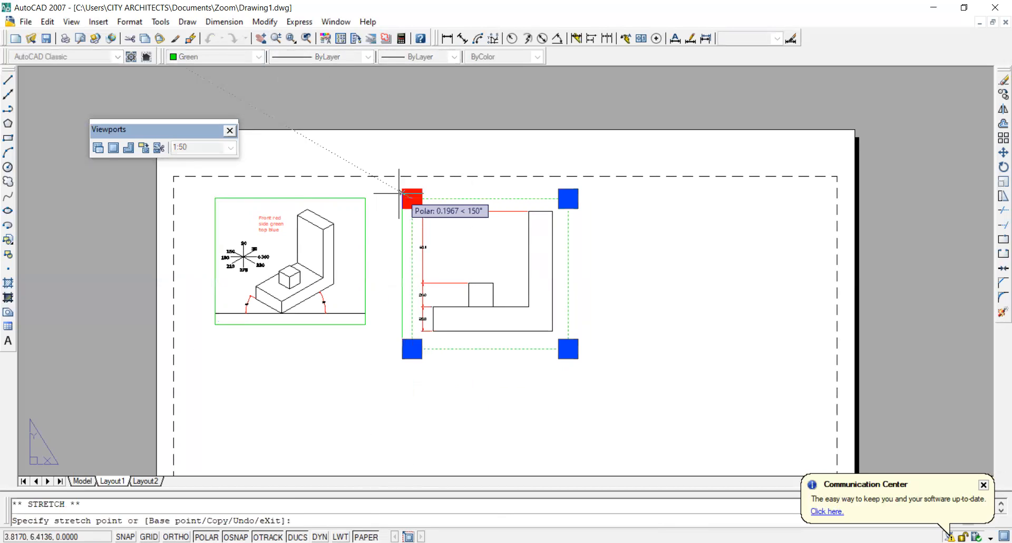
{"action": "left_click", "coordinate": [398, 191]}
{"action": "key", "text": "Escape"}
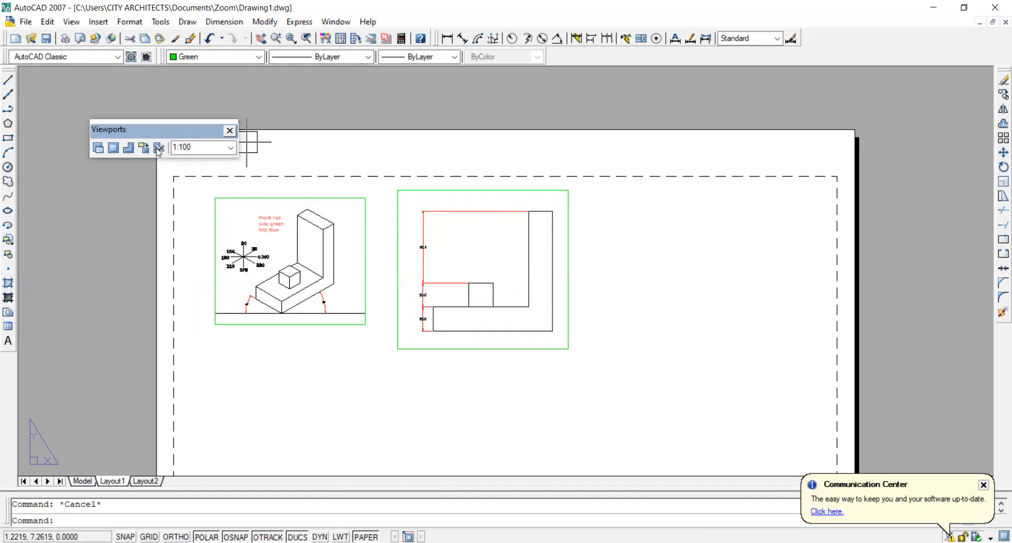
- Create a third rectangular viewport on the sheet beside the front-view viewport
{"action": "left_click", "coordinate": [120, 148]}
{"action": "scroll", "coordinate": [279, 113], "scroll_direction": "down", "scroll_amount": 2}
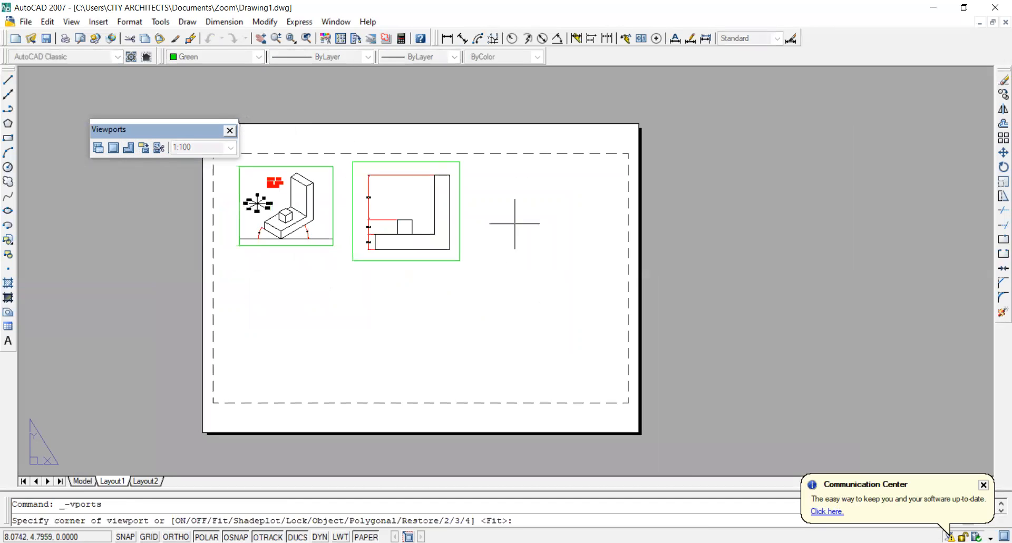
{"action": "scroll", "coordinate": [520, 220], "scroll_direction": "up", "scroll_amount": 2}
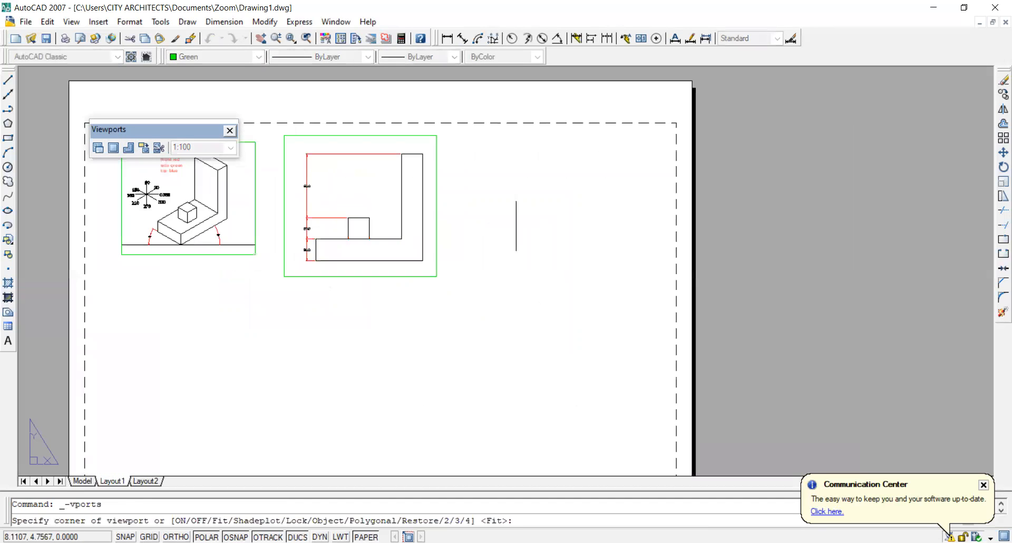
{"action": "left_click", "coordinate": [623, 145]}
{"action": "left_click", "coordinate": [478, 295]}
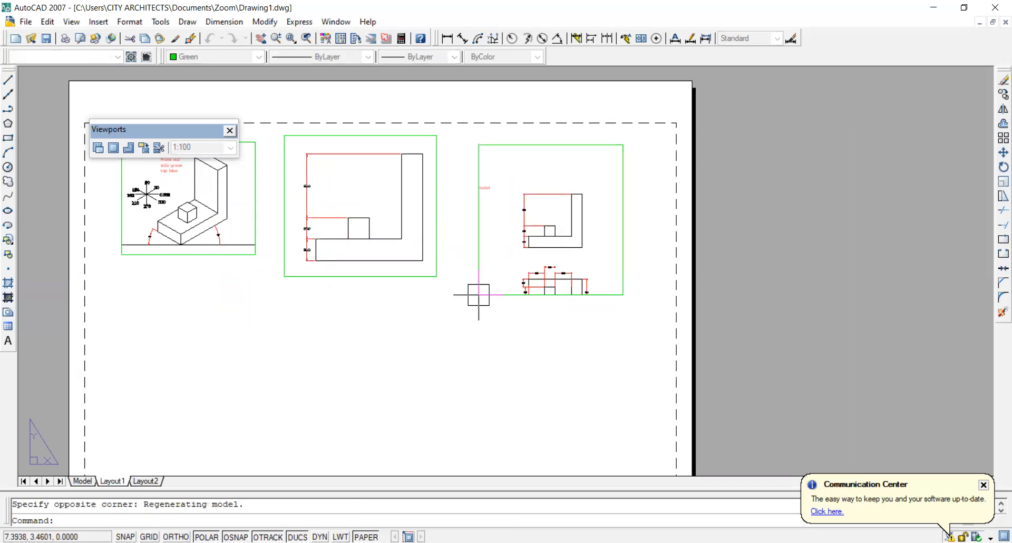
{"action": "key", "text": "Escape"}
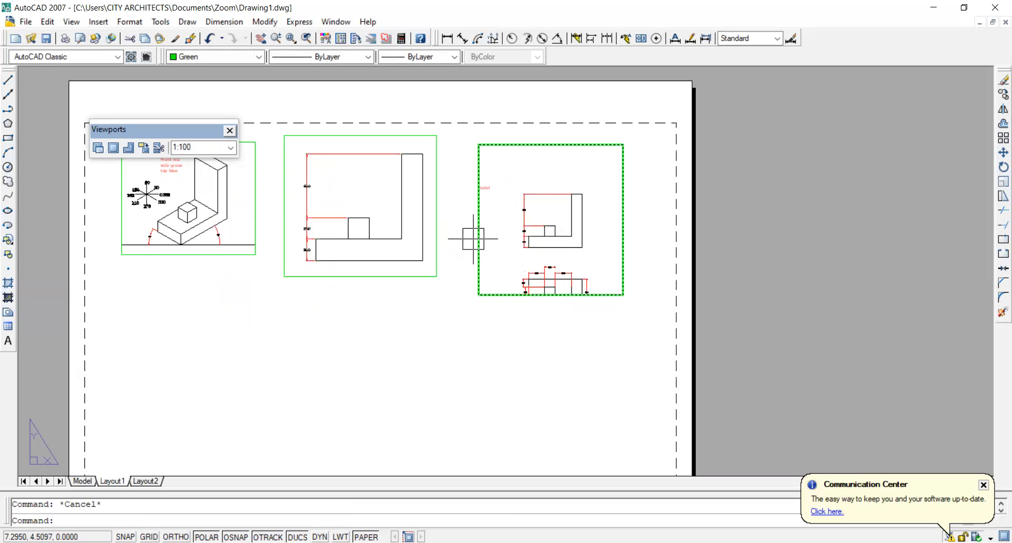
- Set the third viewport's scale to 1:50 and widen its frame toward the front-view viewport
{"action": "left_click", "coordinate": [474, 238]}
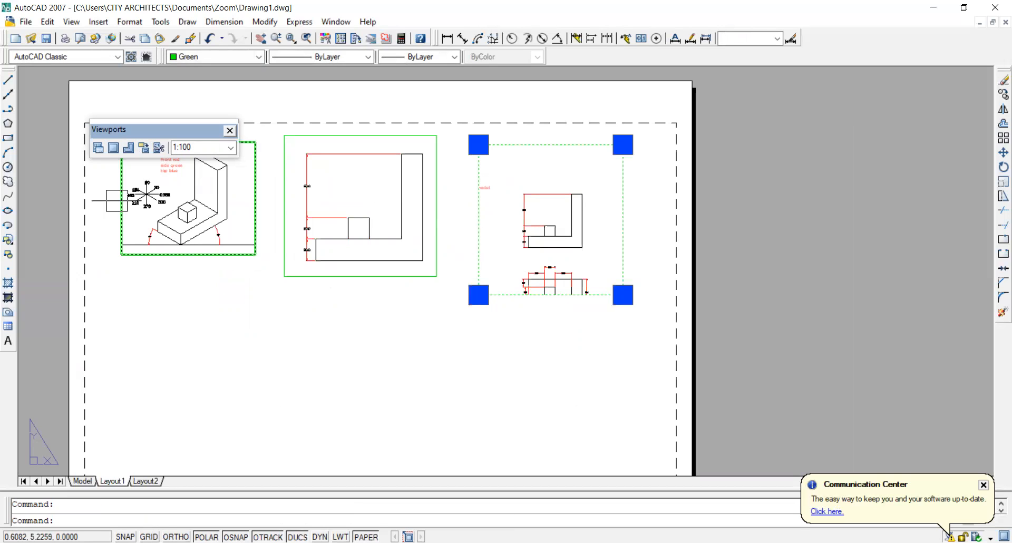
{"action": "left_click", "coordinate": [229, 147]}
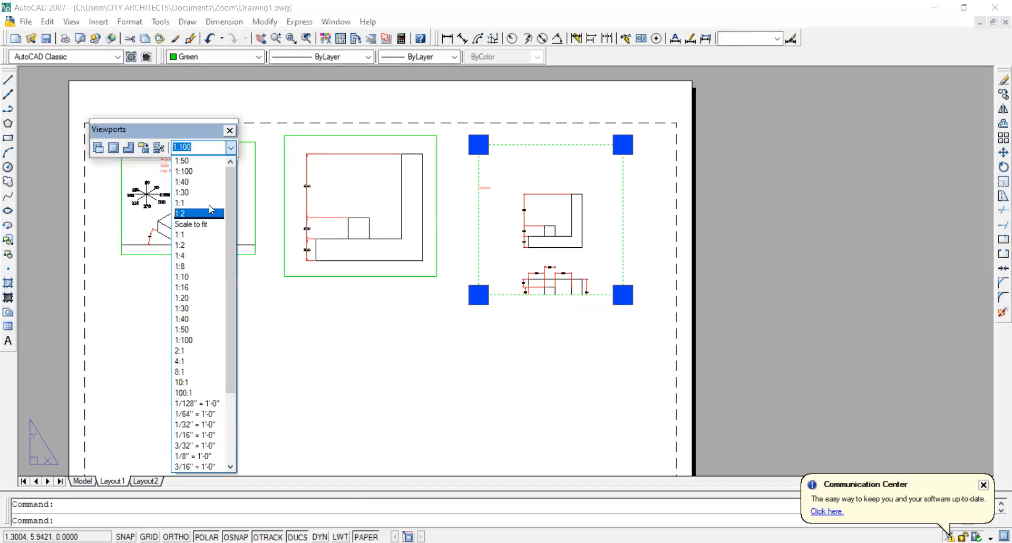
{"action": "left_click", "coordinate": [206, 171]}
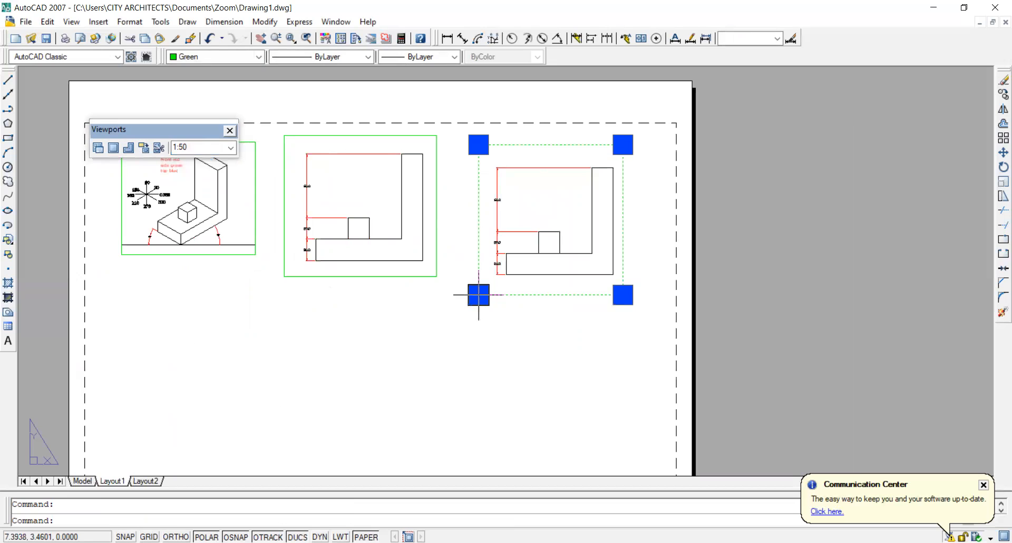
{"action": "left_click", "coordinate": [478, 295]}
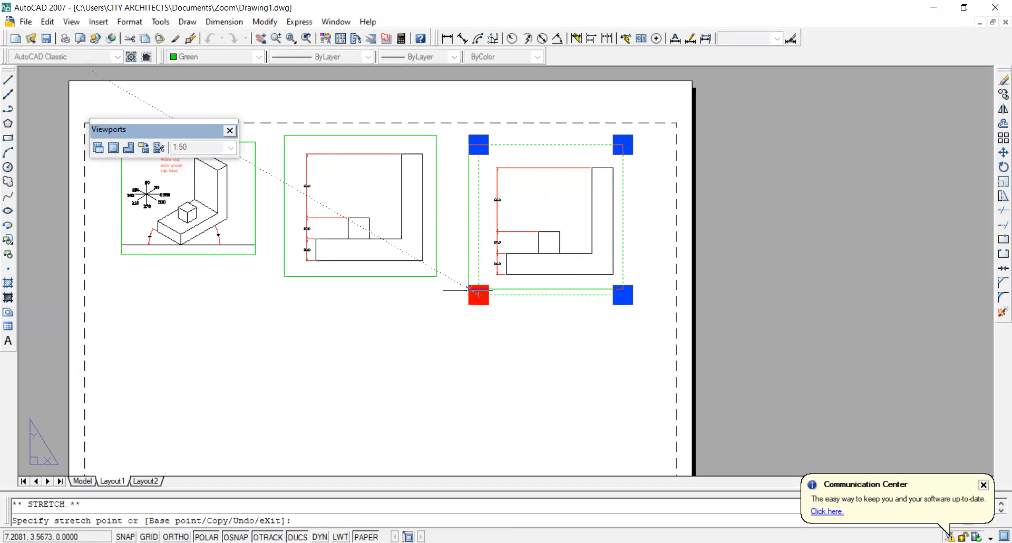
{"action": "left_click", "coordinate": [457, 294]}
{"action": "left_click", "coordinate": [490, 144]}
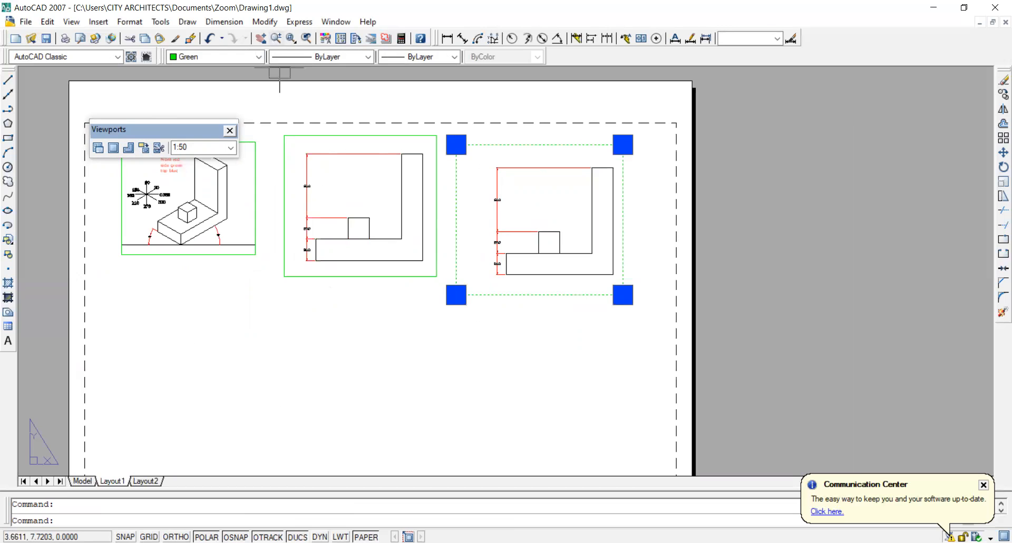
- Bring the side view with its height dimensions into the third viewport in model space, then return to paper space
{"action": "left_click", "coordinate": [366, 537]}
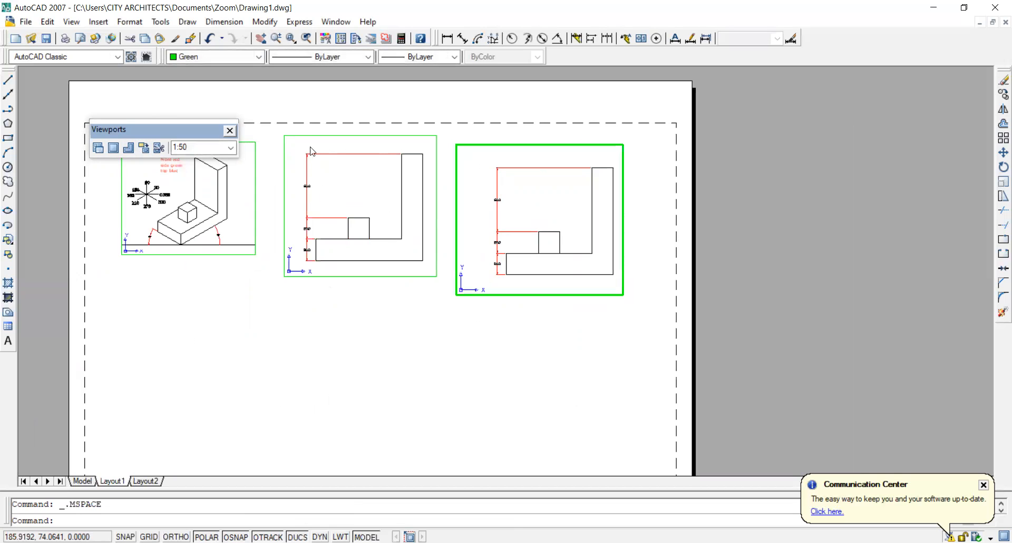
{"action": "left_click", "coordinate": [264, 38]}
{"action": "left_click_drag", "start_coordinate": [580, 244], "coordinate": [548, 233]}
{"action": "scroll", "coordinate": [516, 239], "scroll_direction": "down", "scroll_amount": 3}
{"action": "scroll", "coordinate": [548, 233], "scroll_direction": "up", "scroll_amount": 3}
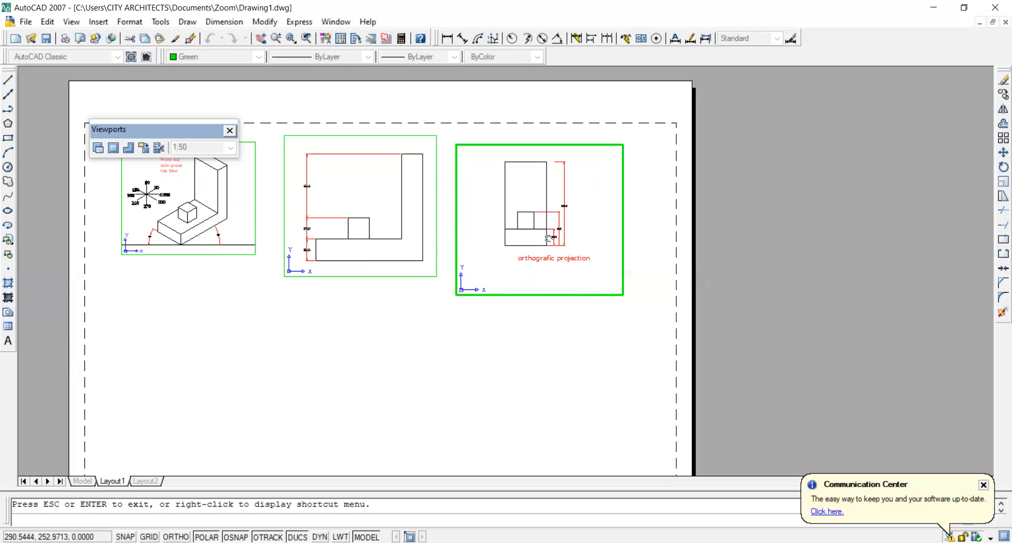
{"action": "key", "text": "Escape"}
{"action": "double_click", "coordinate": [399, 454]}
- Set the scale of the third viewport showing the side view to 1:50
{"action": "left_click", "coordinate": [461, 273]}
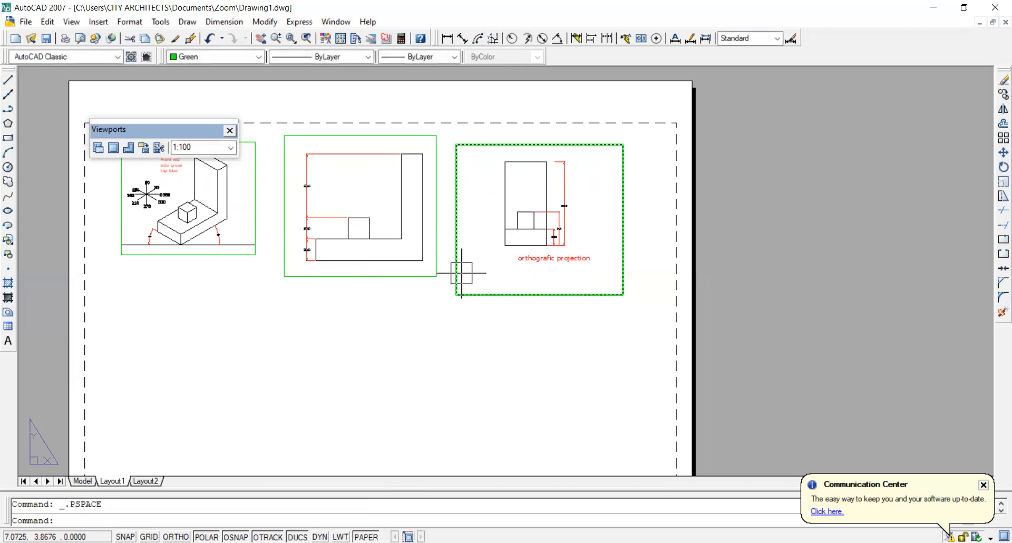
{"action": "left_click", "coordinate": [461, 273]}
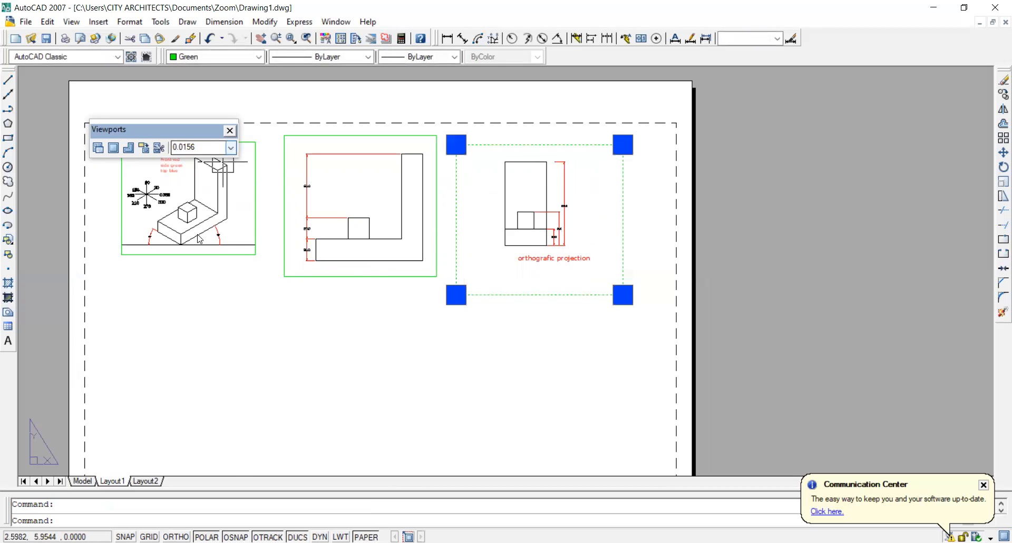
{"action": "left_click", "coordinate": [231, 148]}
{"action": "left_click", "coordinate": [193, 328]}
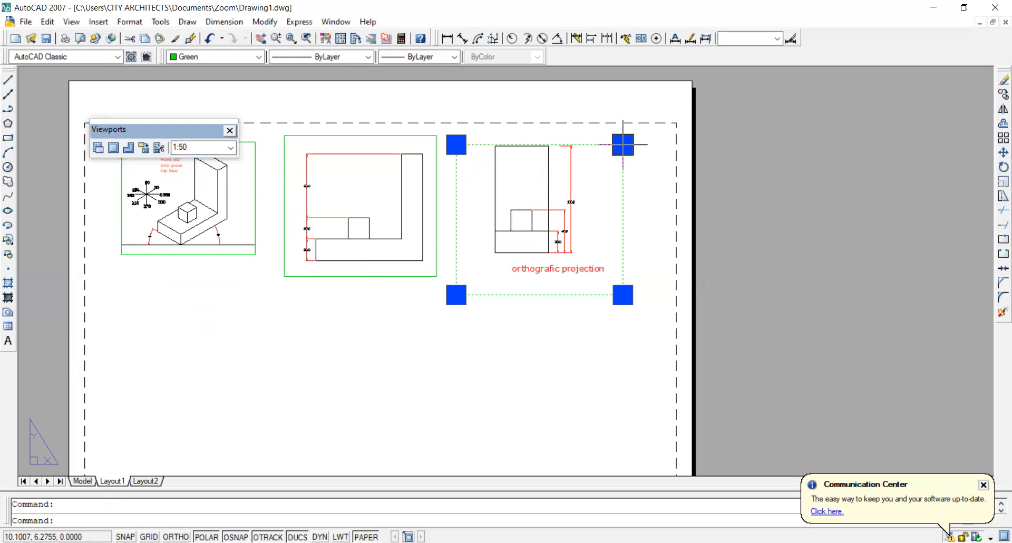
{"action": "left_click", "coordinate": [623, 144]}
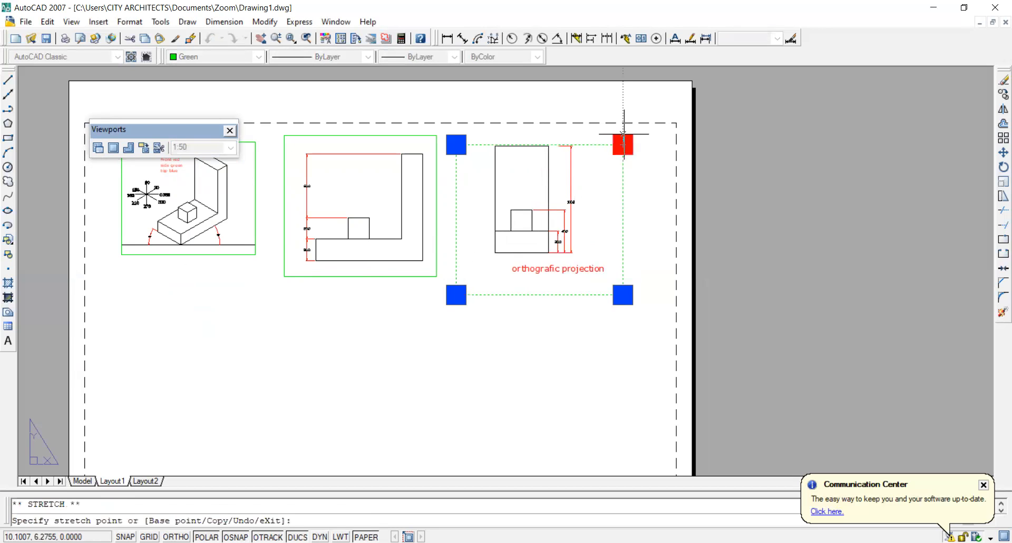
{"action": "key", "text": "Escape"}
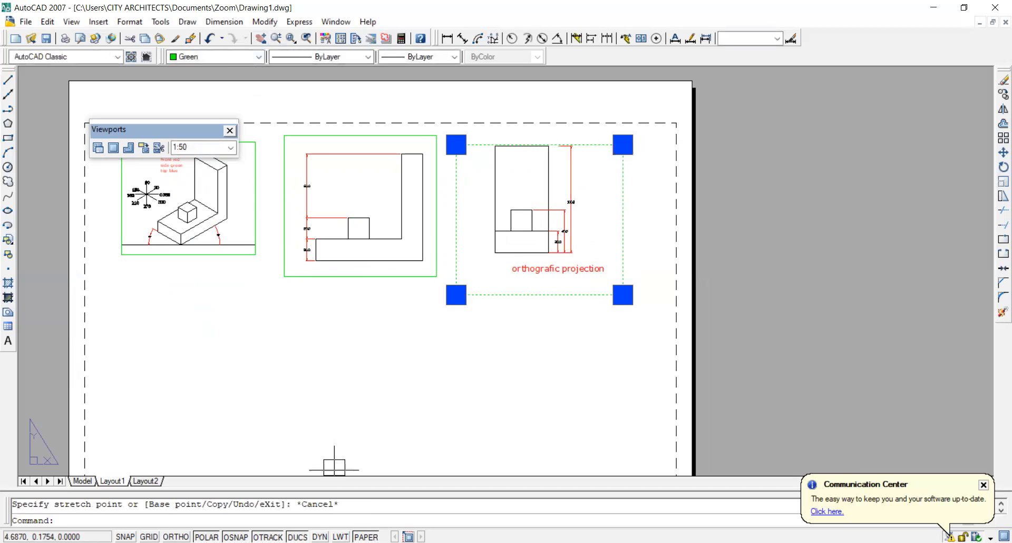
- Pan the side view slightly down inside its viewport so its upper edge clears the frame, then return to paper space
{"action": "left_click", "coordinate": [365, 536]}
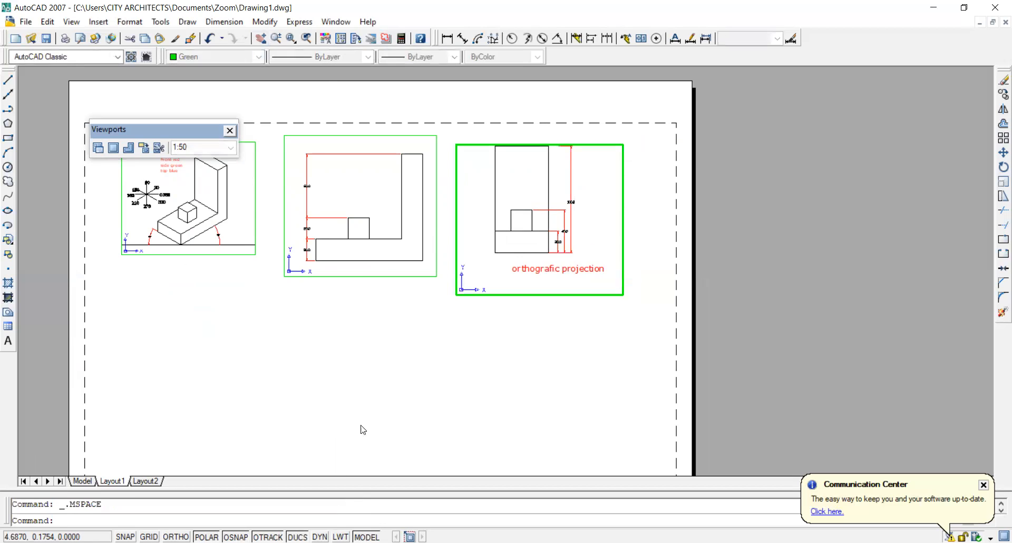
{"action": "left_click", "coordinate": [261, 39]}
{"action": "left_click_drag", "start_coordinate": [510, 202], "coordinate": [516, 216]}
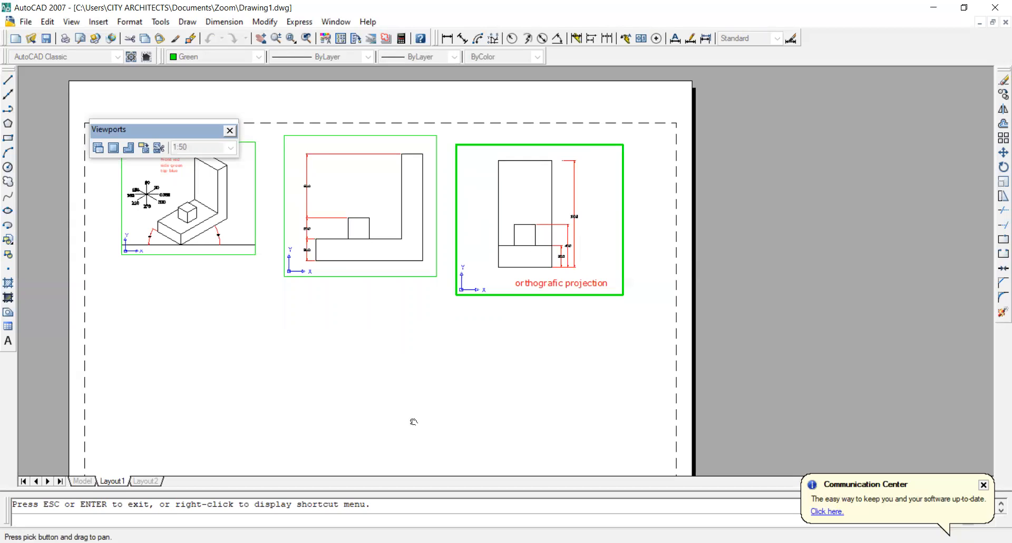
{"action": "key", "text": "Escape"}
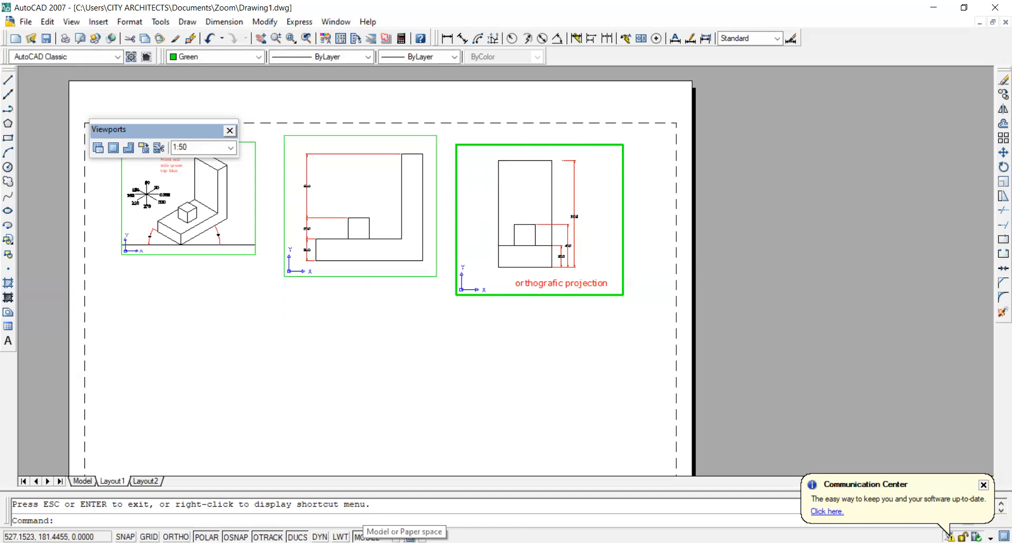
{"action": "left_click", "coordinate": [371, 537]}
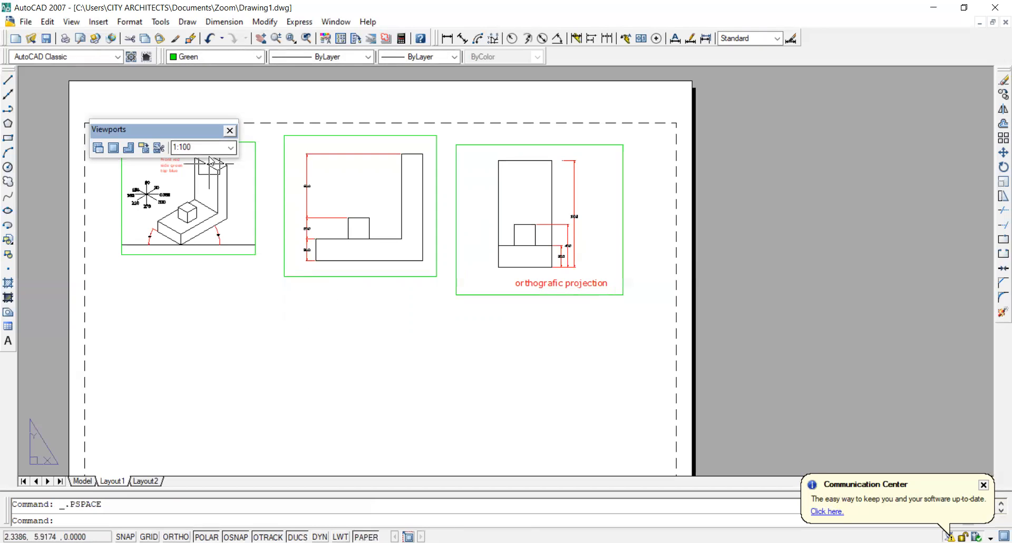
- Create a fourth rectangular viewport on the sheet below the front-view viewport and set its scale to 1:50
{"action": "left_click", "coordinate": [114, 148]}
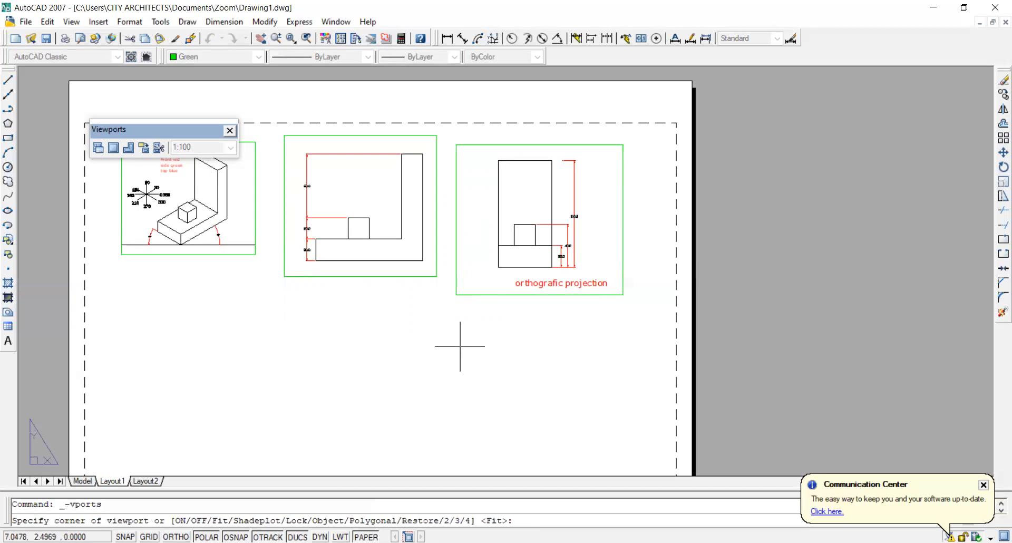
{"action": "left_click", "coordinate": [433, 317]}
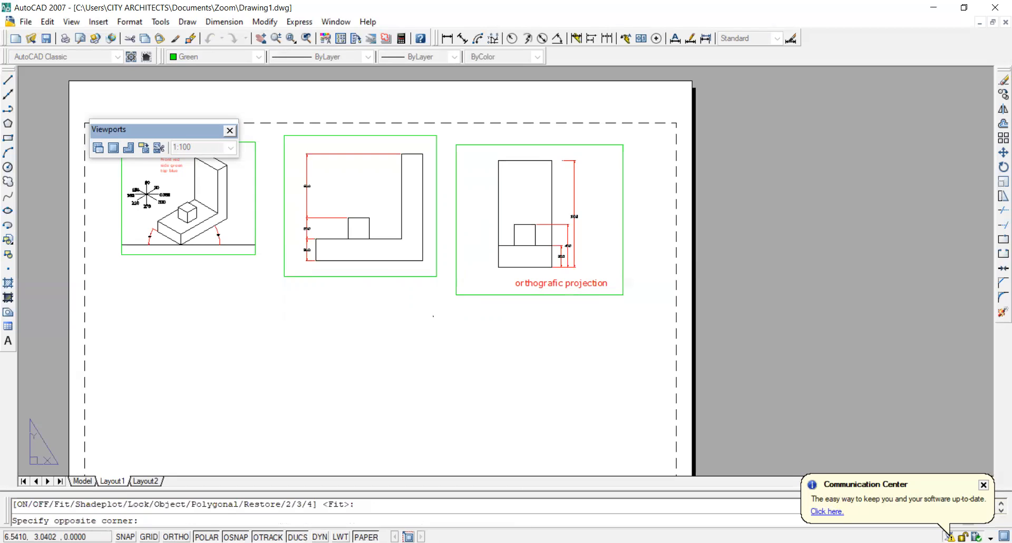
{"action": "left_click", "coordinate": [286, 458]}
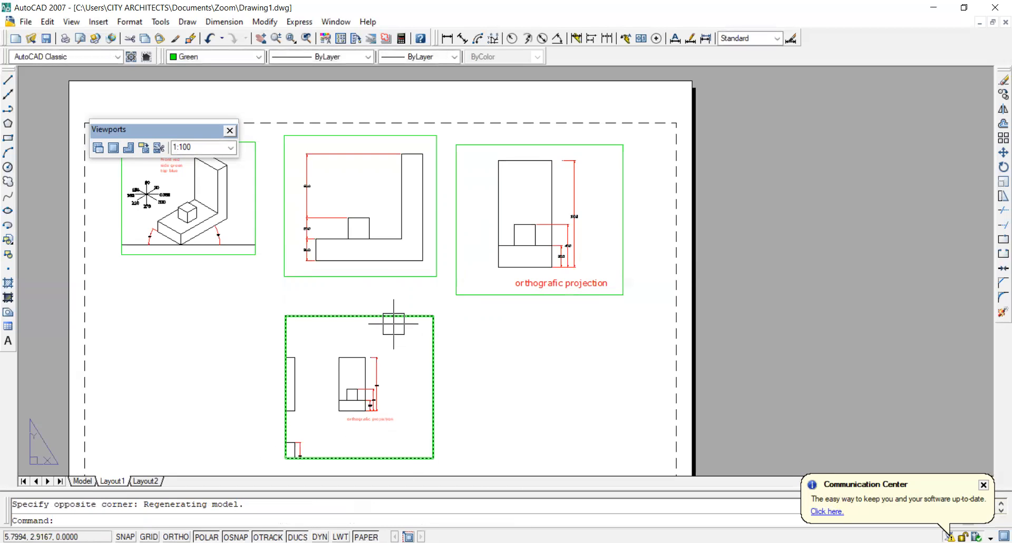
{"action": "left_click", "coordinate": [327, 313]}
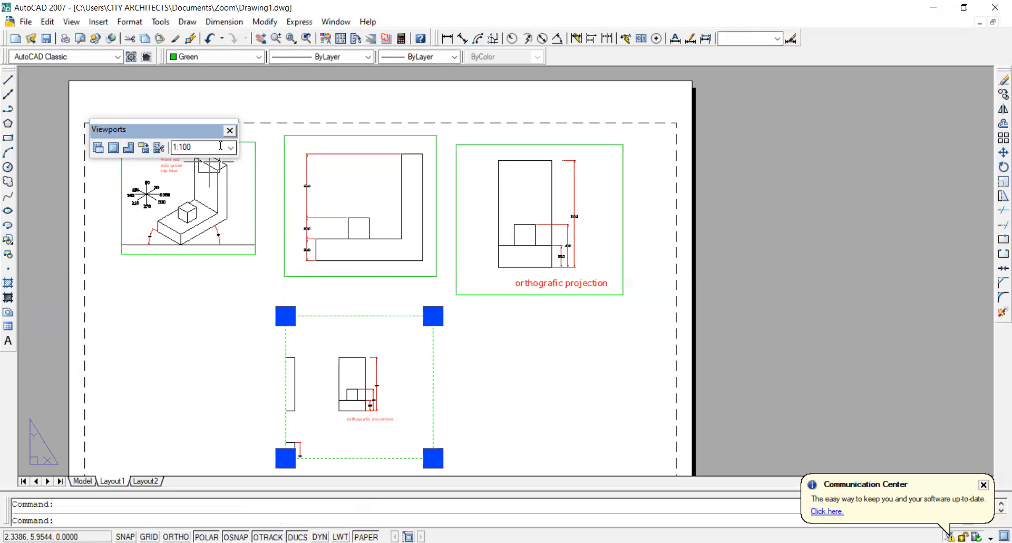
{"action": "left_click", "coordinate": [231, 147]}
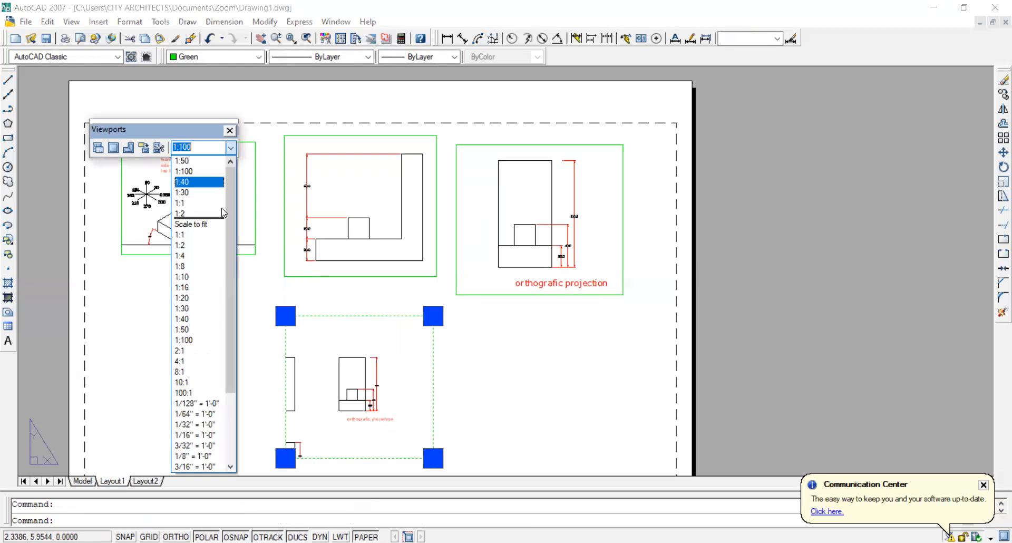
{"action": "left_click", "coordinate": [213, 329]}
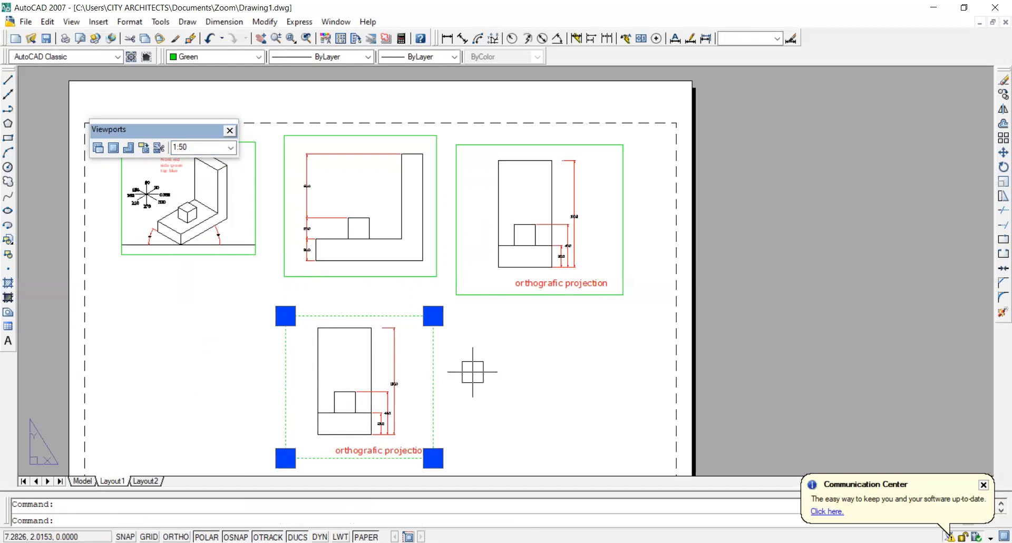
- Pan the dimensioned top view into the fourth viewport in model space, then return to paper space
{"action": "double_click", "coordinate": [411, 369]}
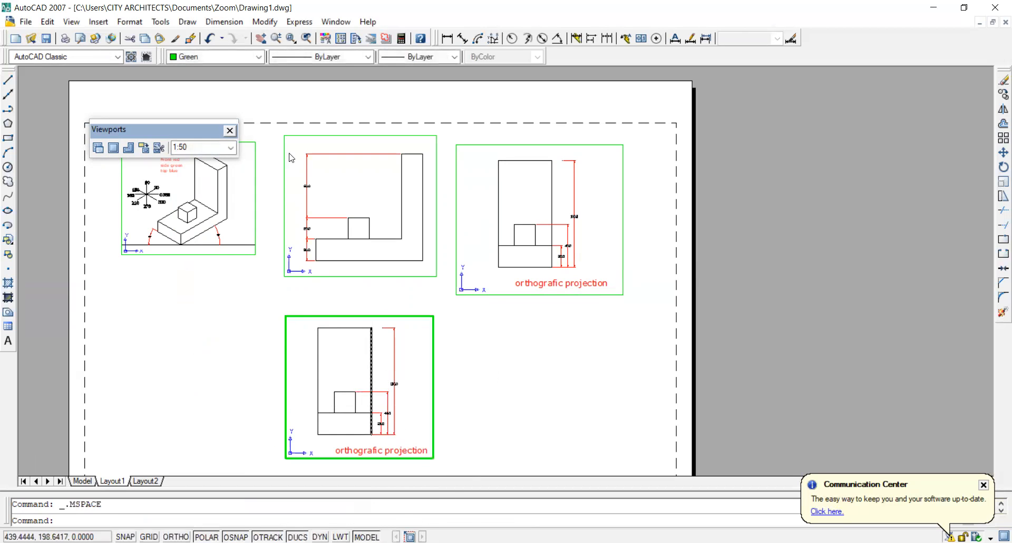
{"action": "left_click", "coordinate": [261, 39]}
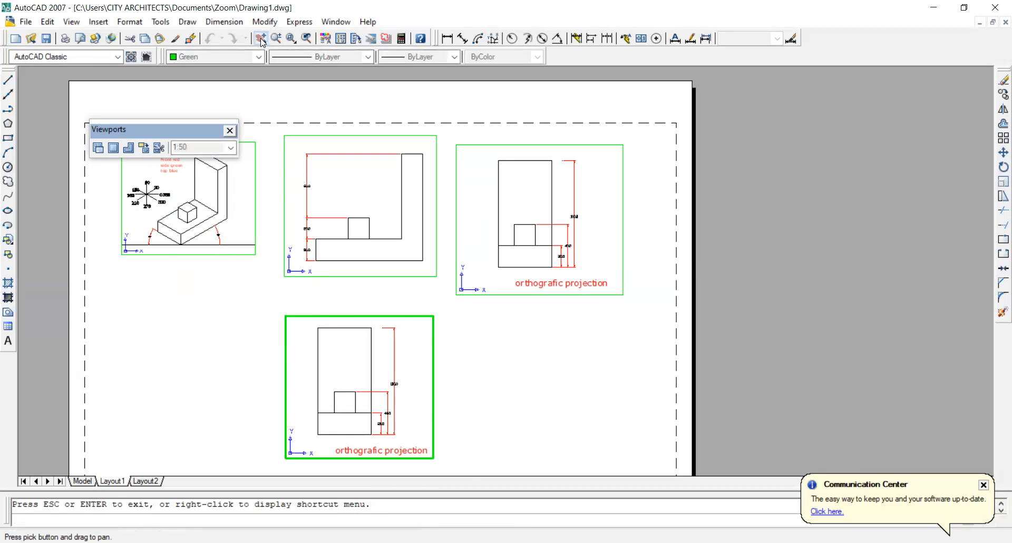
{"action": "left_click_drag", "start_coordinate": [404, 321], "coordinate": [521, 244]}
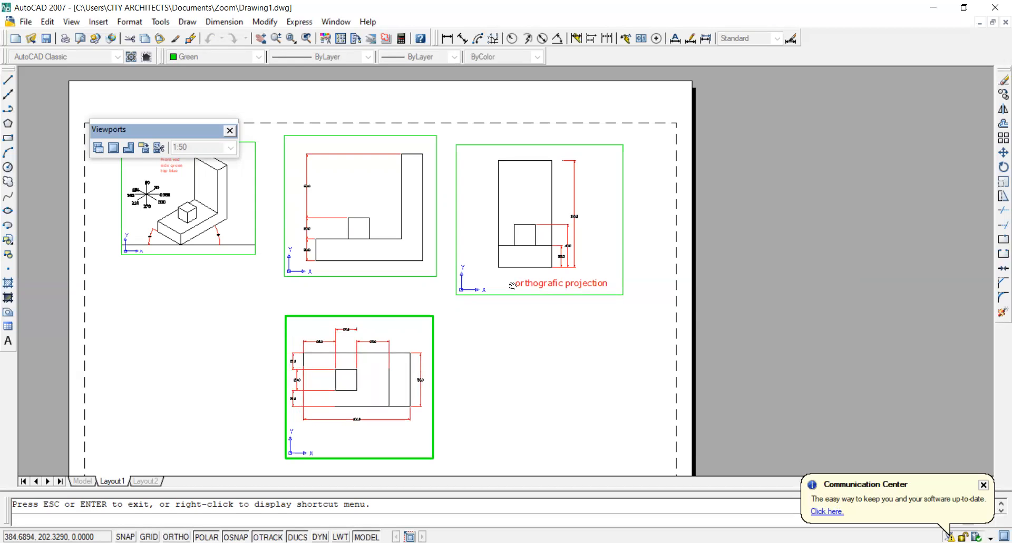
{"action": "key", "text": "Escape"}
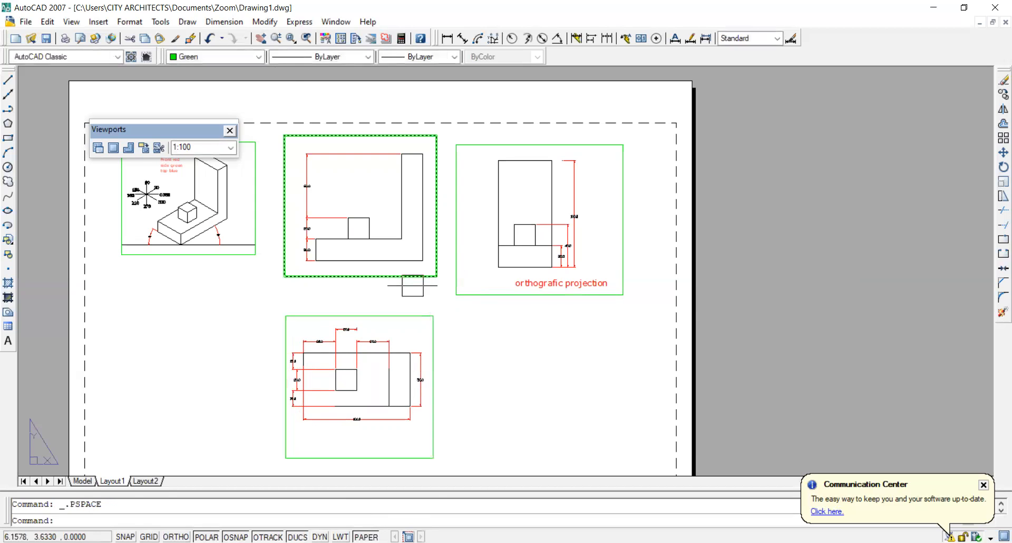
- Set the scale of the fourth viewport showing the top view to 1:40
{"action": "double_click", "coordinate": [391, 309]}
{"action": "left_click", "coordinate": [391, 310]}
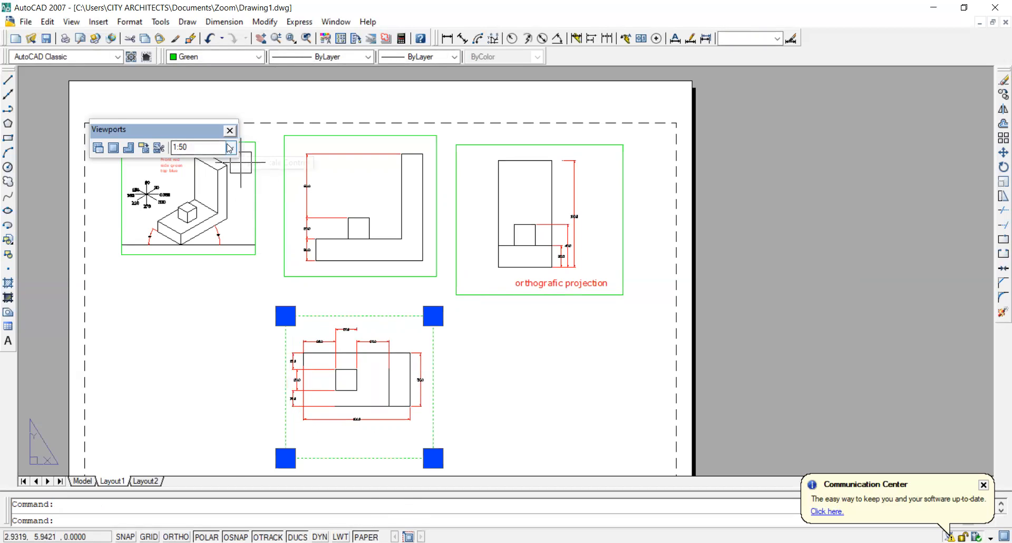
{"action": "left_click", "coordinate": [198, 331]}
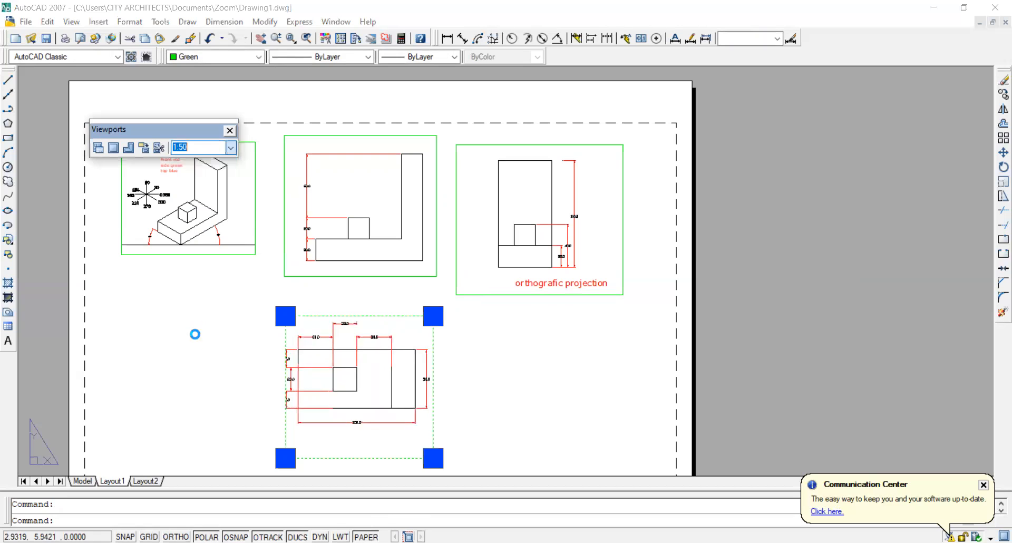
- Stretch the top-view viewport's frame to the left and upward around its dimensions, then close the Viewports toolbar
{"action": "left_click", "coordinate": [279, 458]}
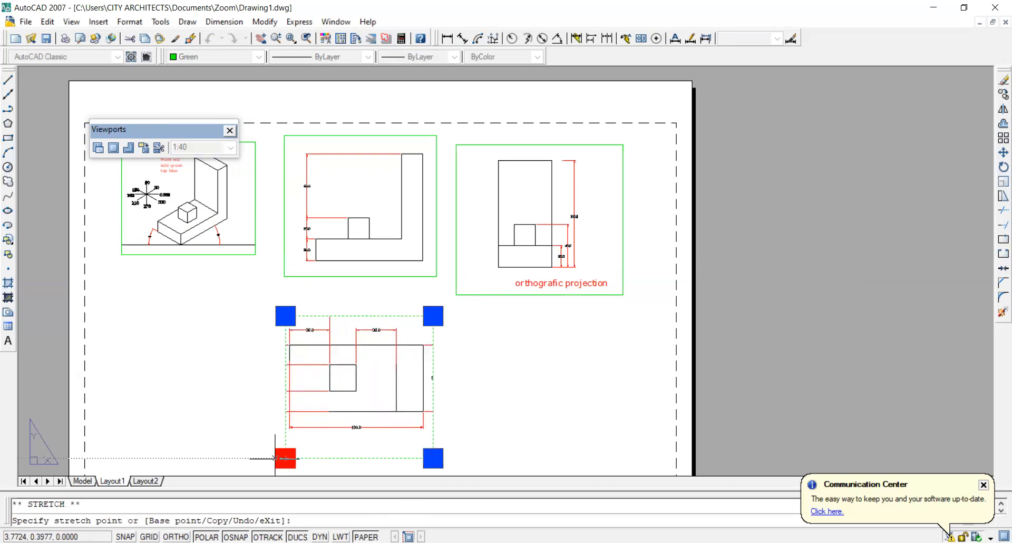
{"action": "left_click", "coordinate": [255, 458]}
{"action": "left_click", "coordinate": [433, 316]}
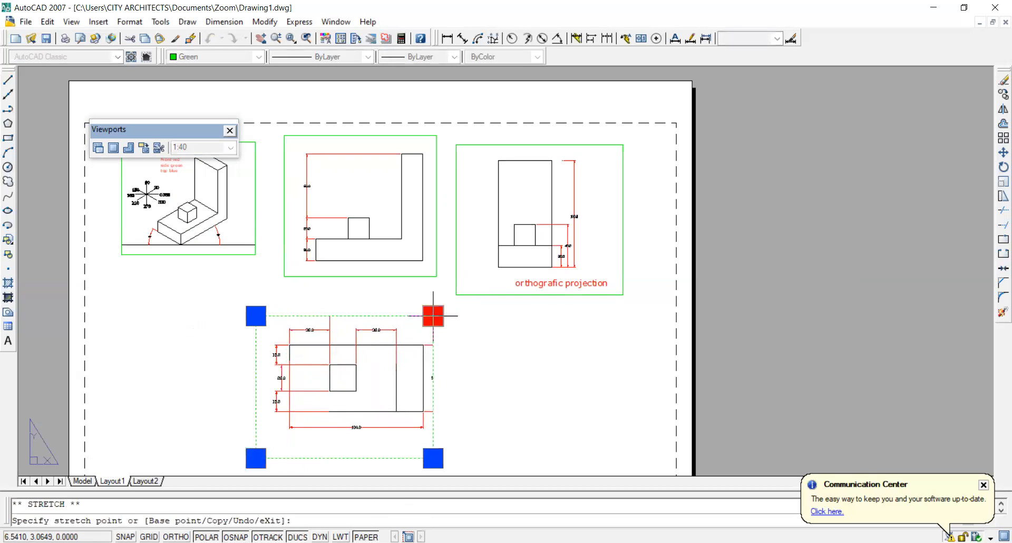
{"action": "left_click", "coordinate": [434, 303]}
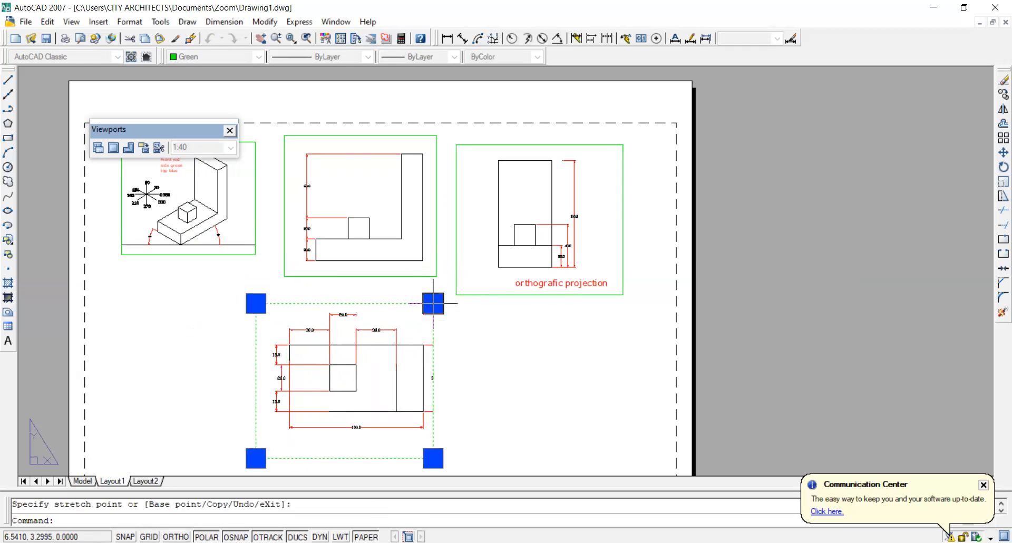
{"action": "key", "text": "Escape"}
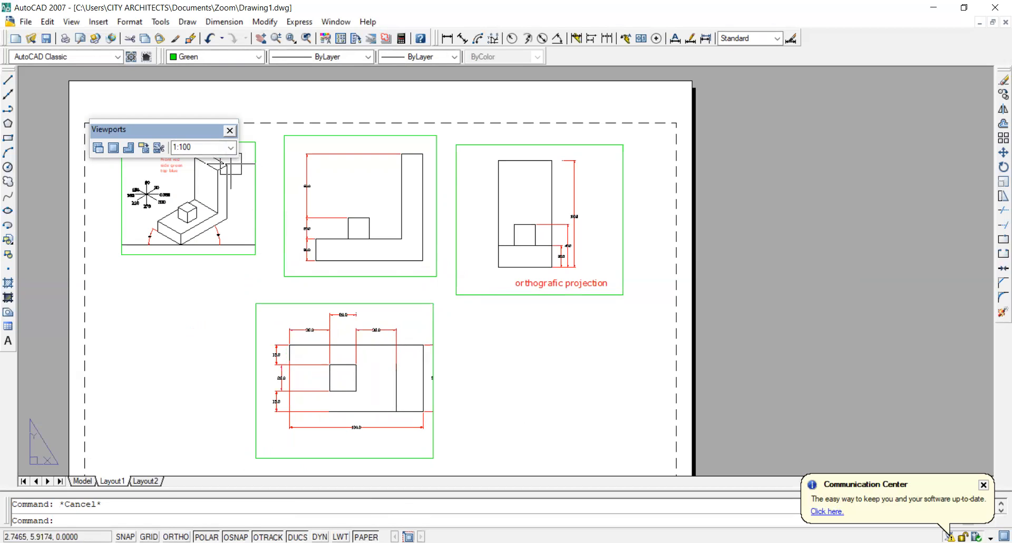
{"action": "left_click", "coordinate": [229, 130]}
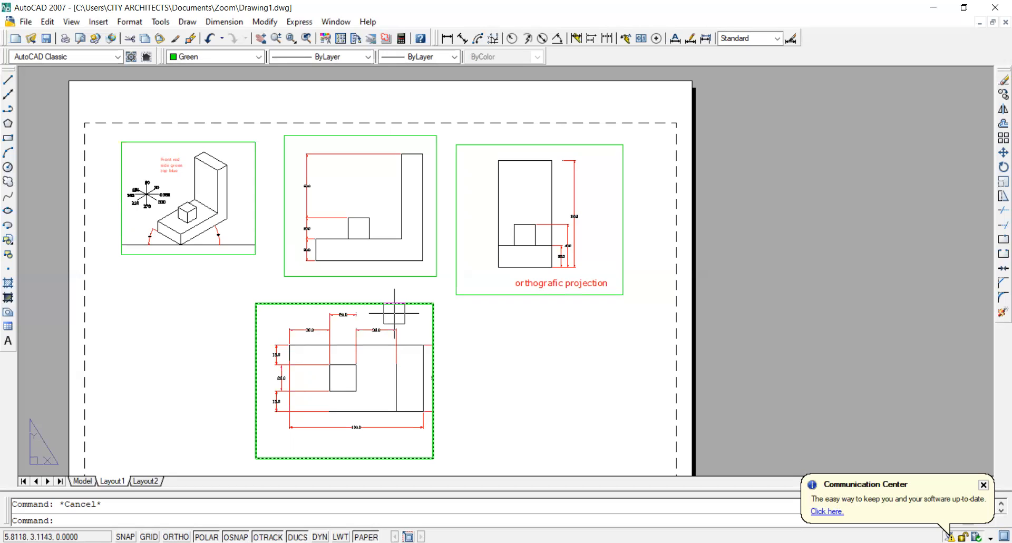
- Preview the plot of Layout1 with the Hewlett-Packard HP LaserJet P2015 Series printer, then cancel plotting
{"action": "left_click", "coordinate": [64, 38]}
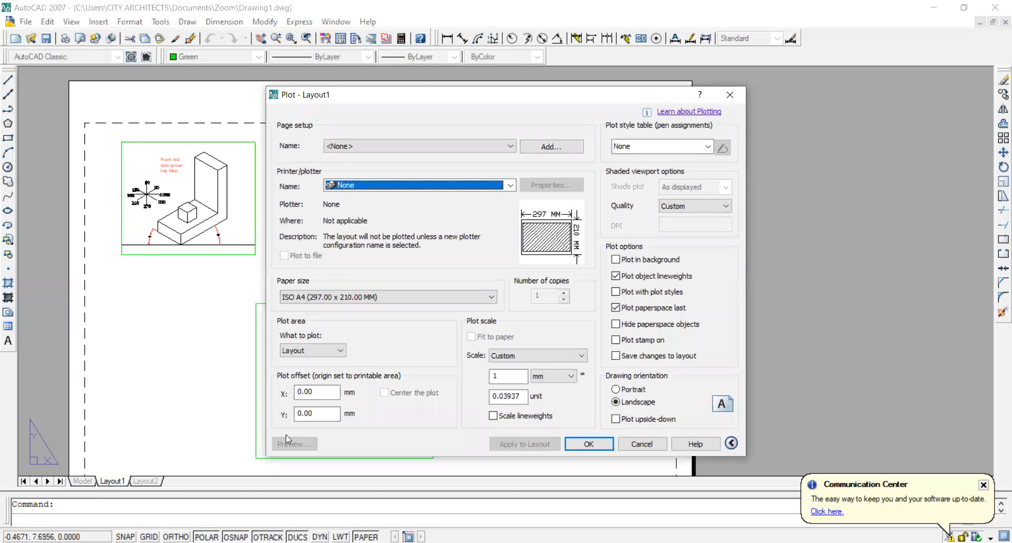
{"action": "left_click", "coordinate": [390, 185]}
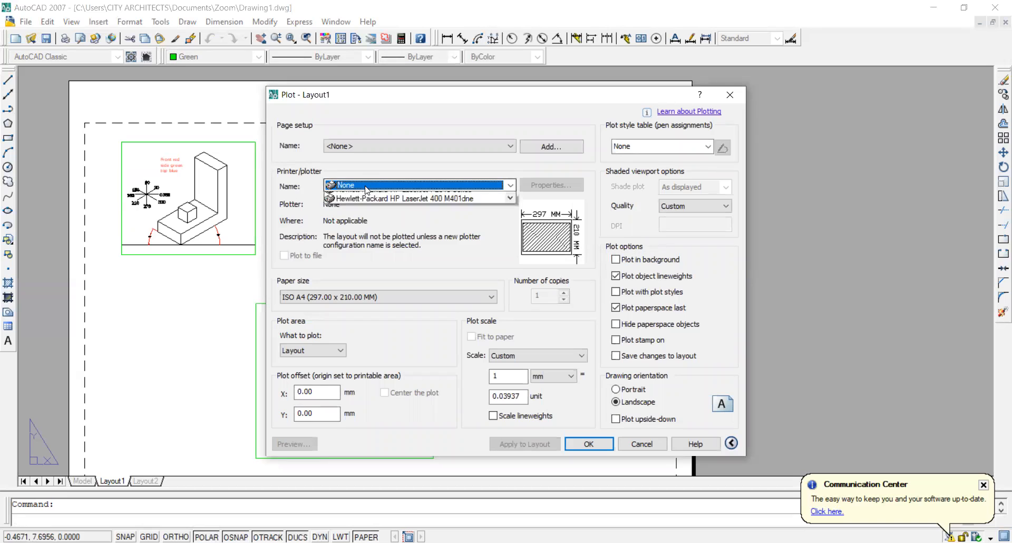
{"action": "left_click", "coordinate": [390, 243]}
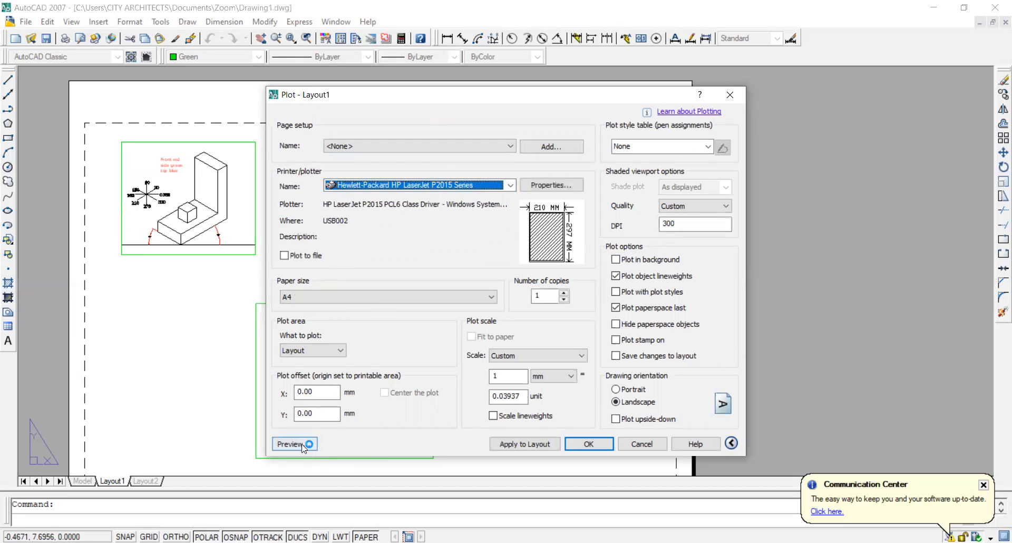
{"action": "left_click", "coordinate": [292, 443]}
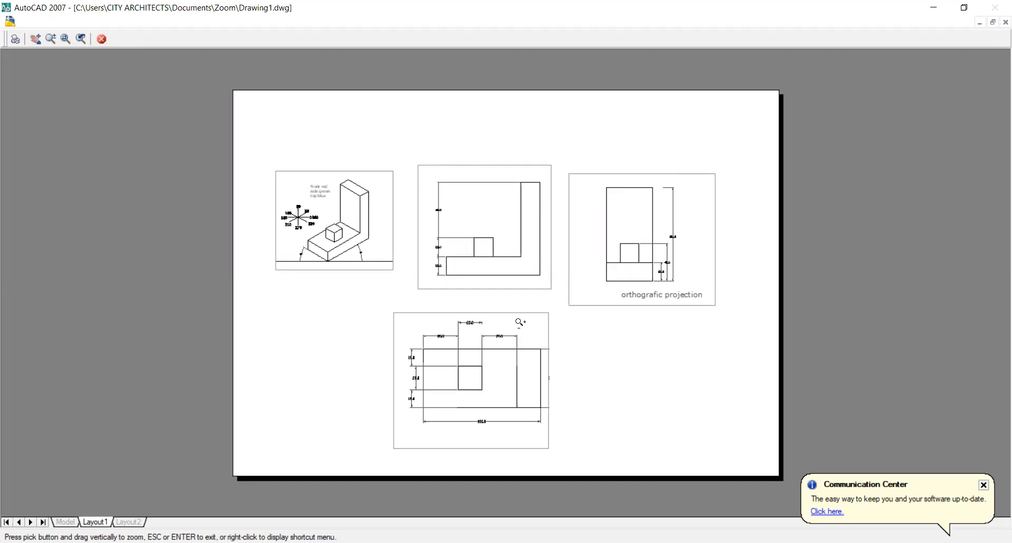
{"action": "key", "text": "Escape"}
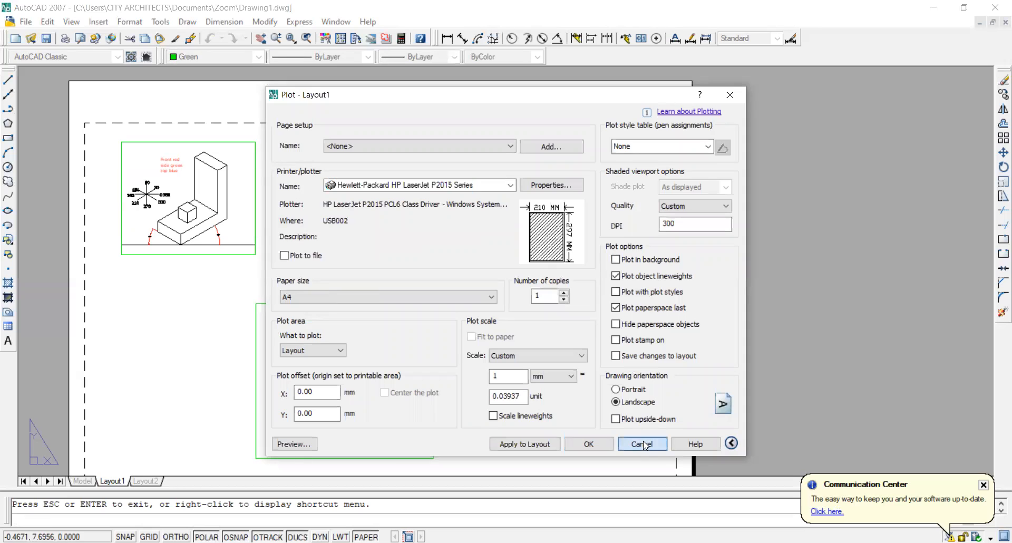
{"action": "left_click", "coordinate": [641, 443]}
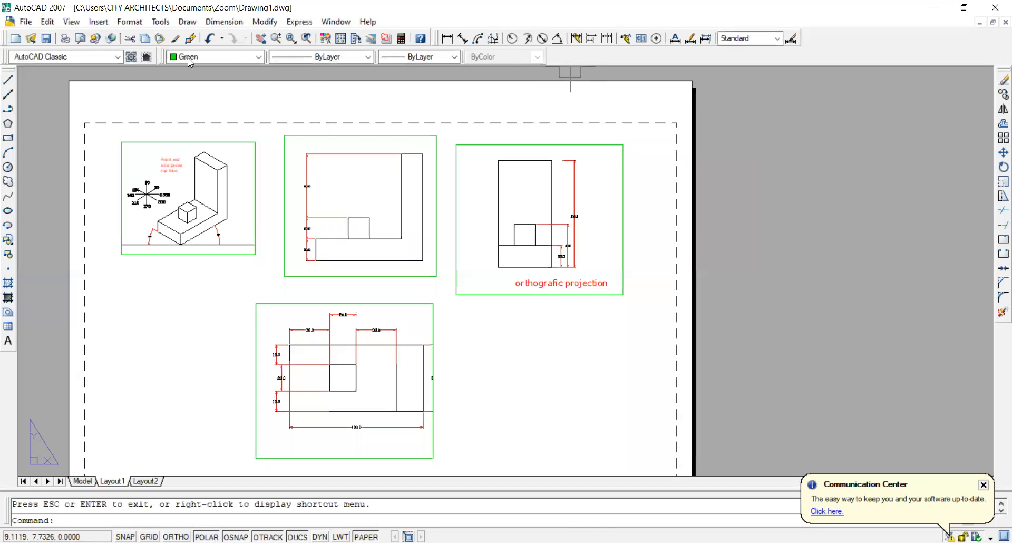
- Display the Layers toolbar and create a new layer named layout
{"action": "right_click", "coordinate": [7, 62]}
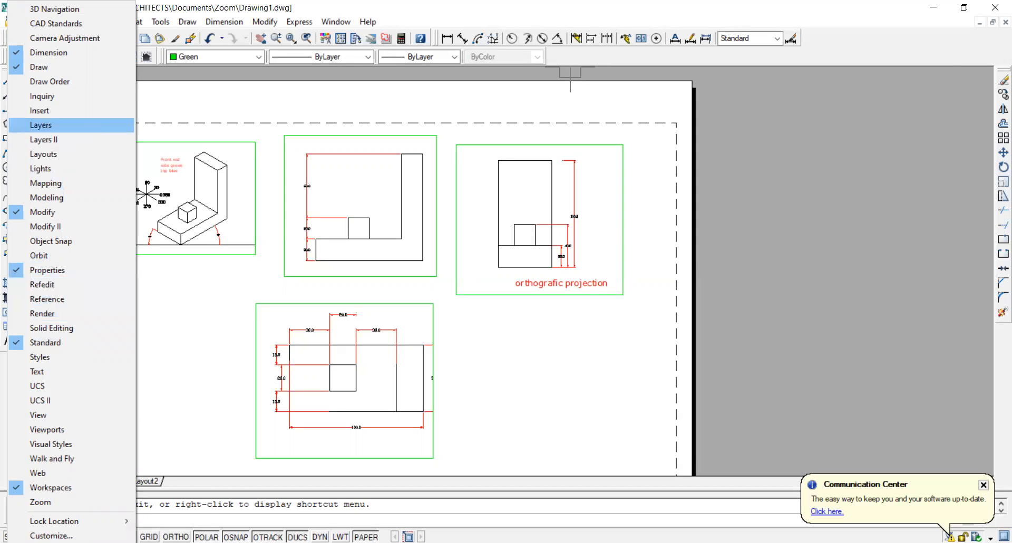
{"action": "left_click", "coordinate": [85, 132]}
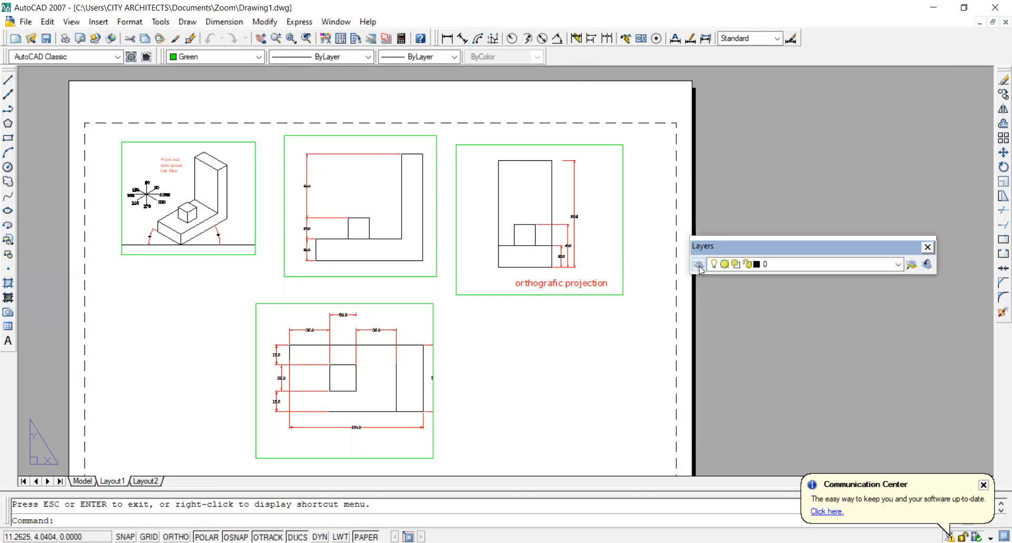
{"action": "left_click", "coordinate": [698, 264]}
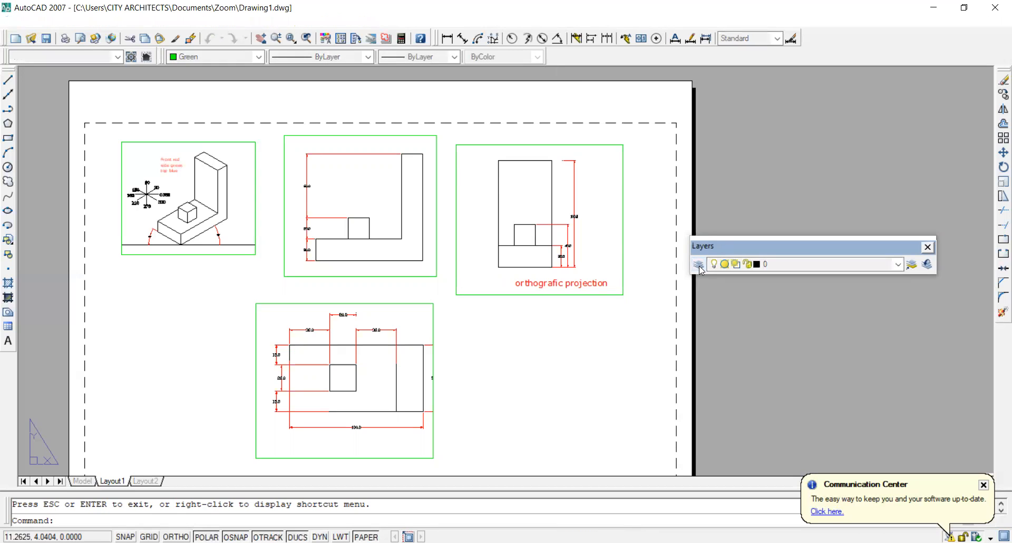
{"action": "left_click", "coordinate": [357, 149]}
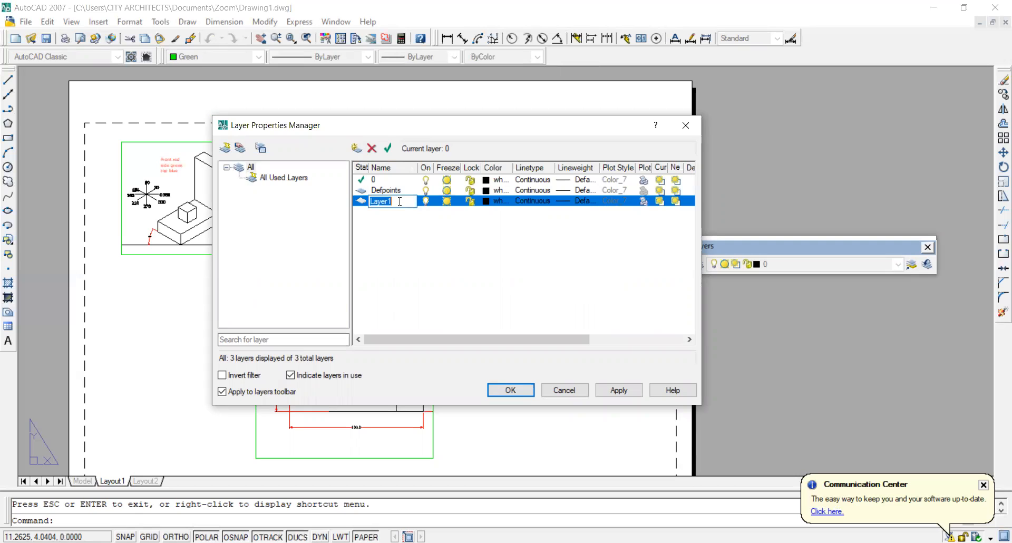
{"action": "key", "text": "BackSpace"}
{"action": "type", "text": "layout"}
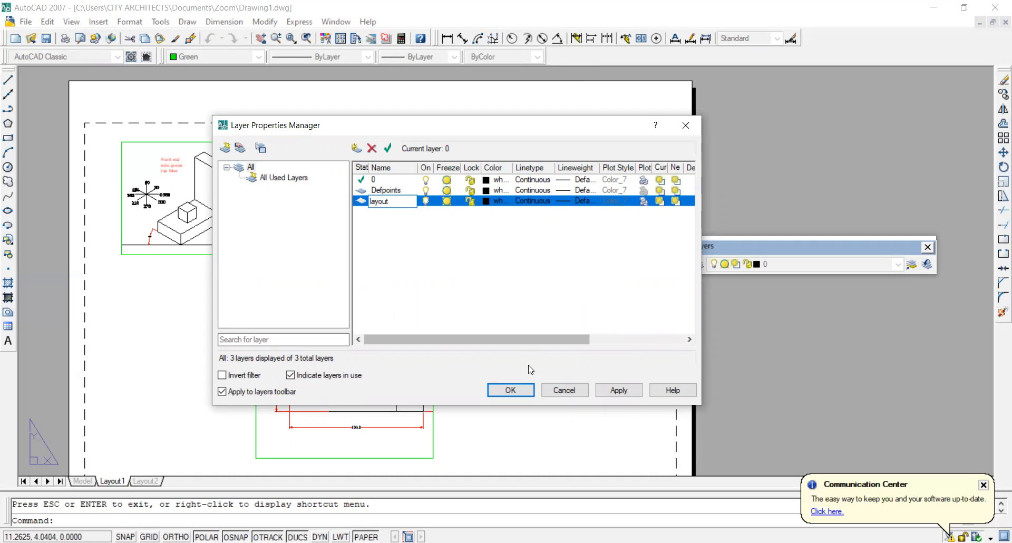
{"action": "key", "text": "Return"}
{"action": "left_click", "coordinate": [531, 395]}
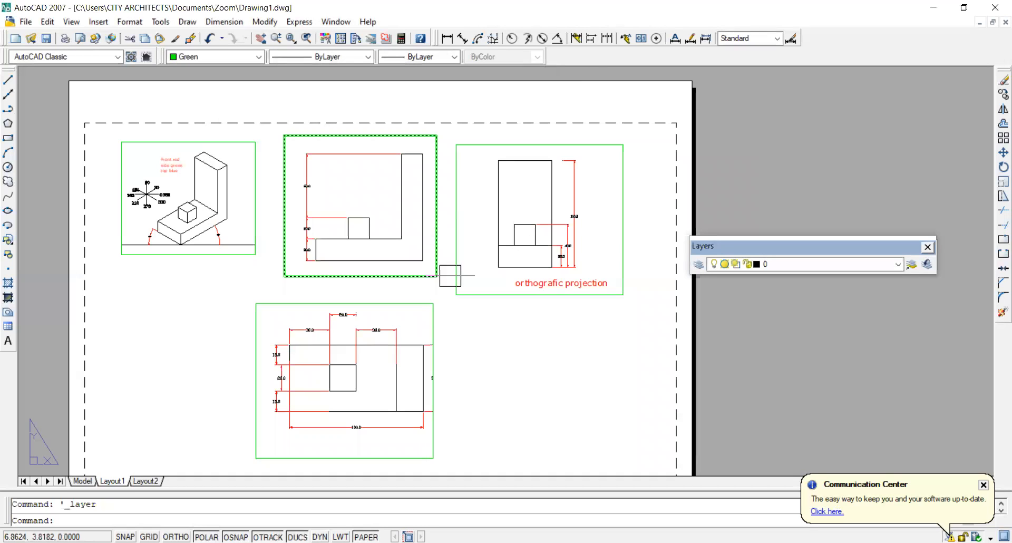
- Move all four viewport frames on the sheet to the layout layer and clear the selection
{"action": "left_click", "coordinate": [456, 294]}
{"action": "left_click", "coordinate": [398, 136]}
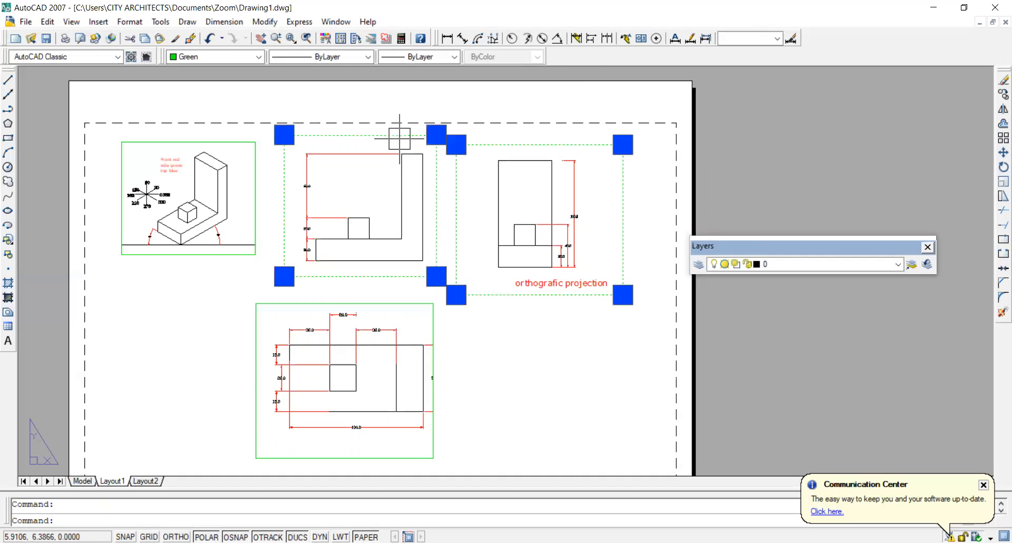
{"action": "left_click", "coordinate": [256, 141]}
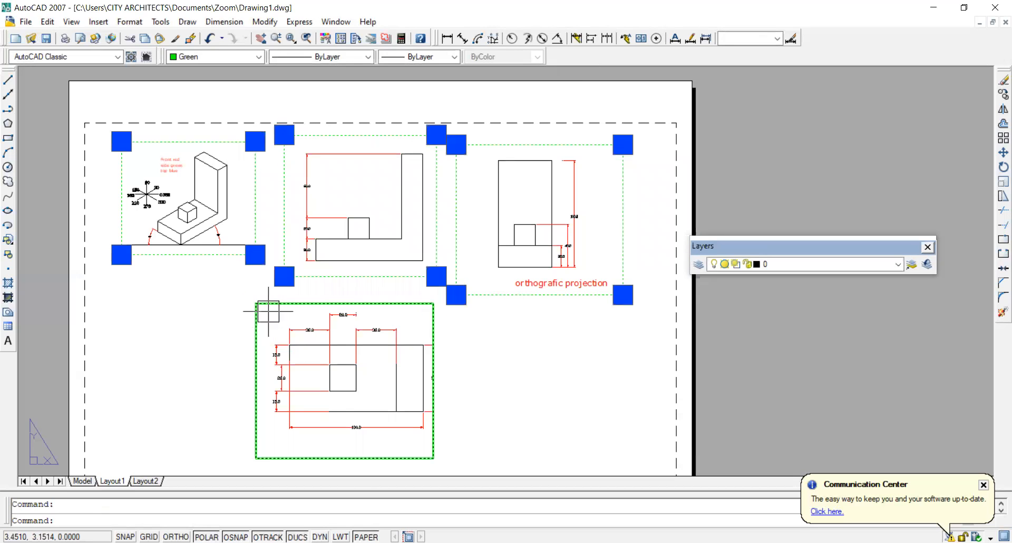
{"action": "left_click", "coordinate": [264, 307]}
{"action": "left_click", "coordinate": [785, 265]}
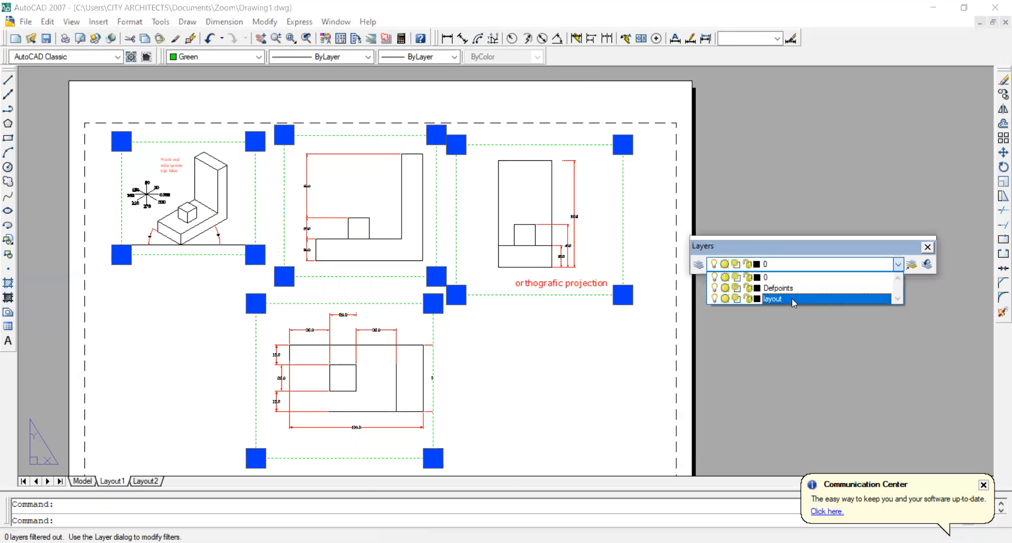
{"action": "left_click", "coordinate": [791, 299]}
{"action": "key", "text": "Escape"}
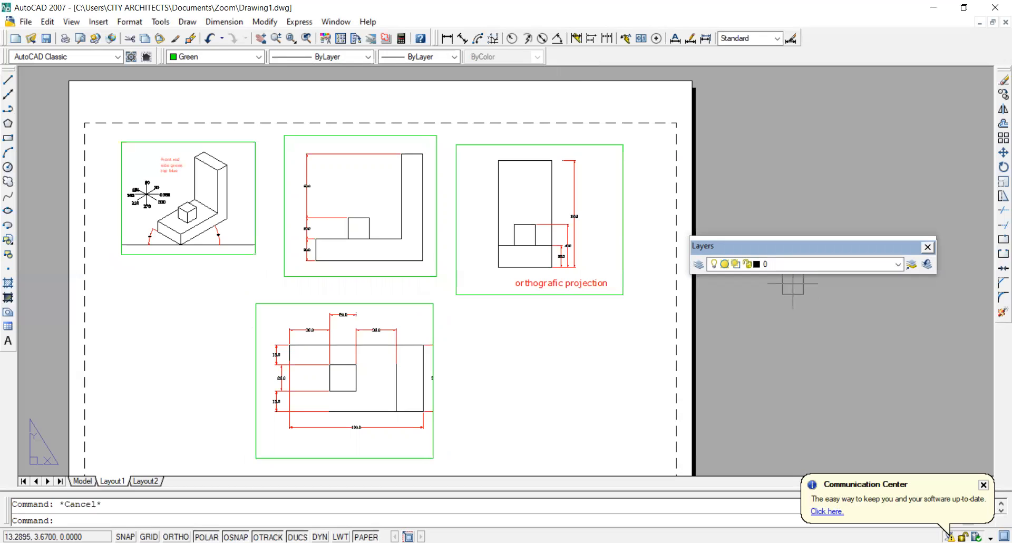
- Turn off the layout layer to hide the viewport frames
{"action": "left_click", "coordinate": [792, 267]}
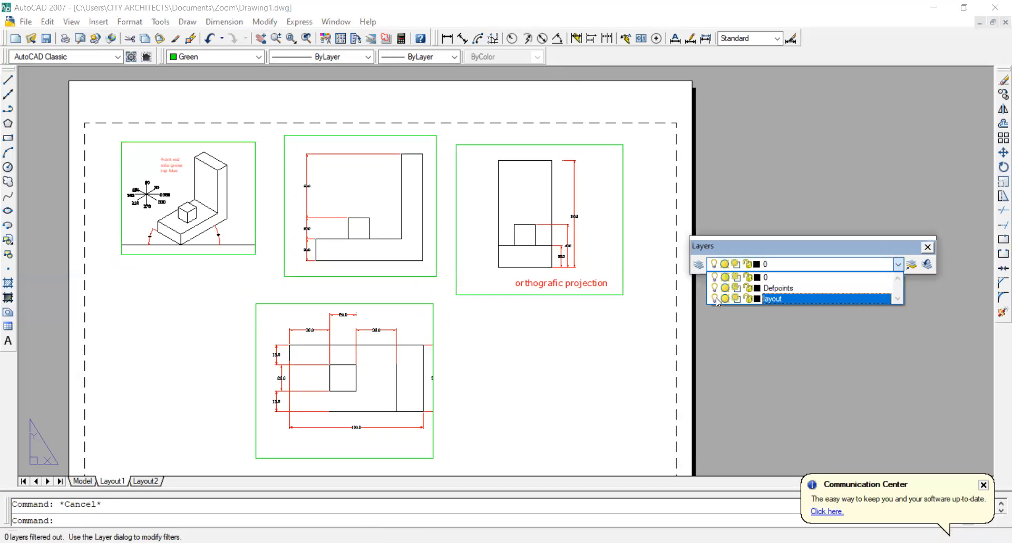
{"action": "left_click", "coordinate": [714, 299]}
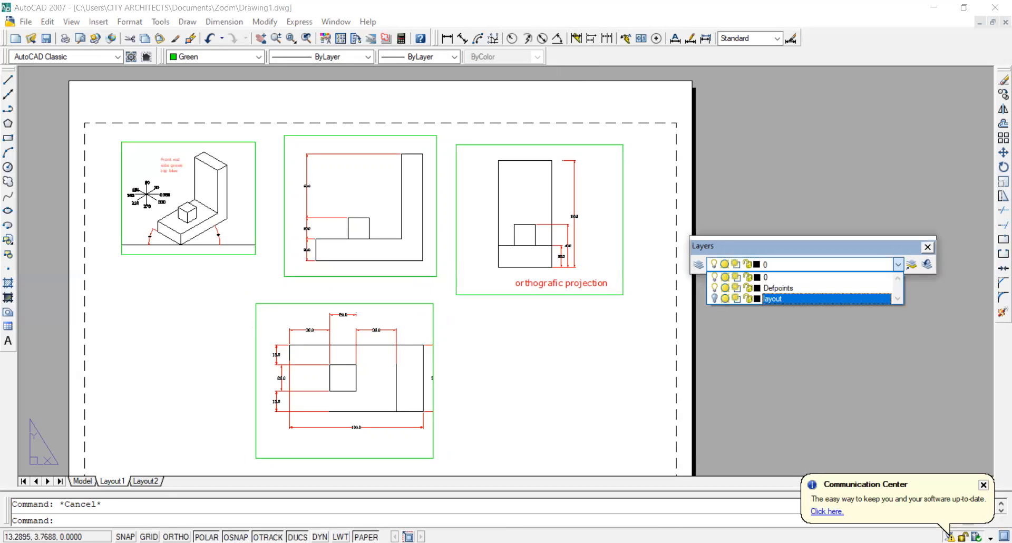
{"action": "left_click", "coordinate": [549, 381]}
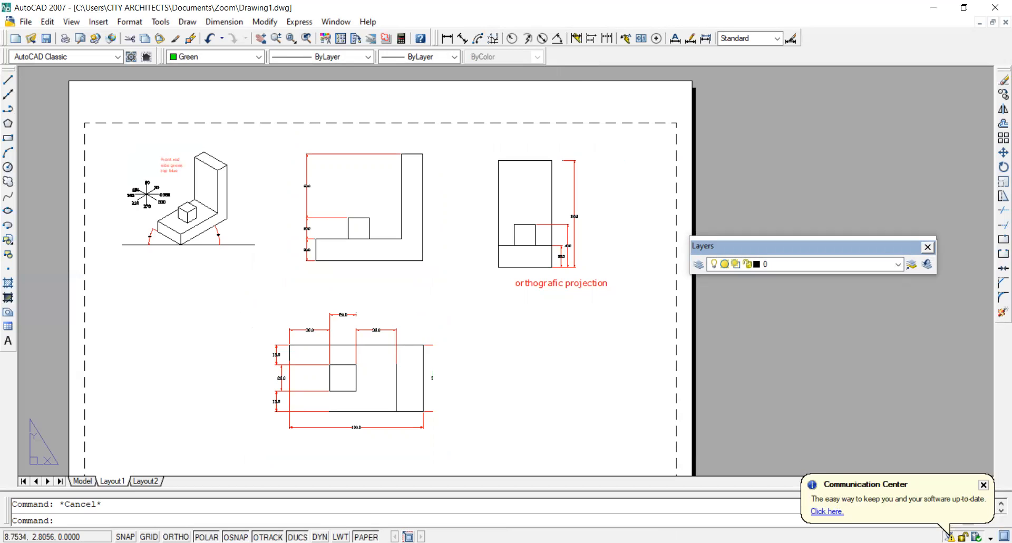
- Preview the plot of Layout1 without viewport frames, using the previous plot settings and the HP LaserJet P2015 Series printer
{"action": "left_click", "coordinate": [64, 38]}
{"action": "left_click", "coordinate": [335, 151]}
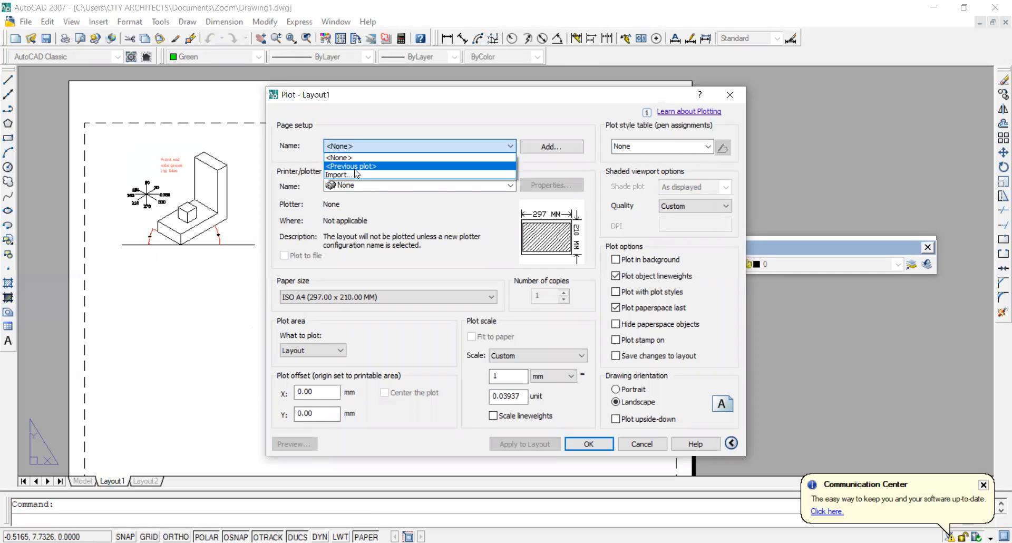
{"action": "left_click", "coordinate": [354, 166]}
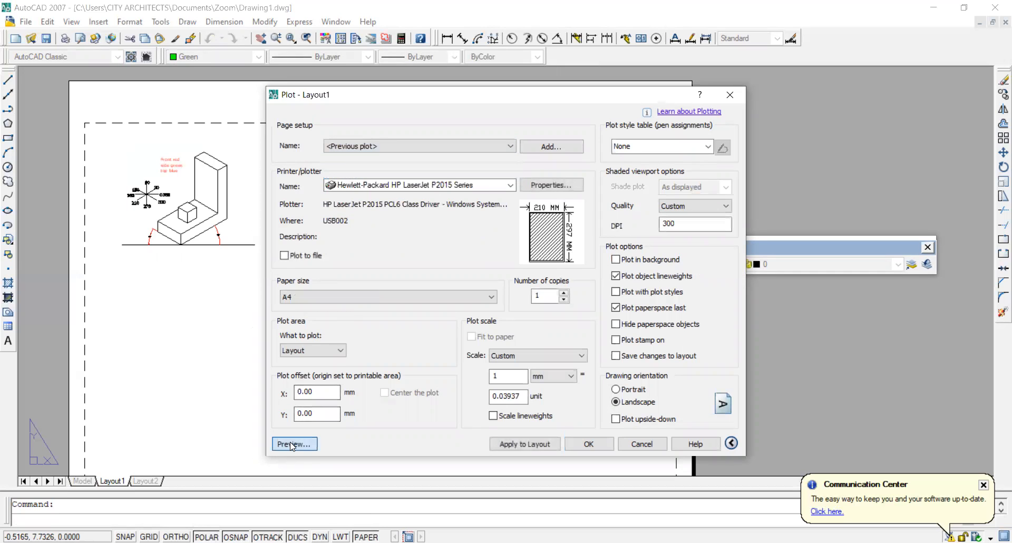
{"action": "left_click", "coordinate": [292, 445]}
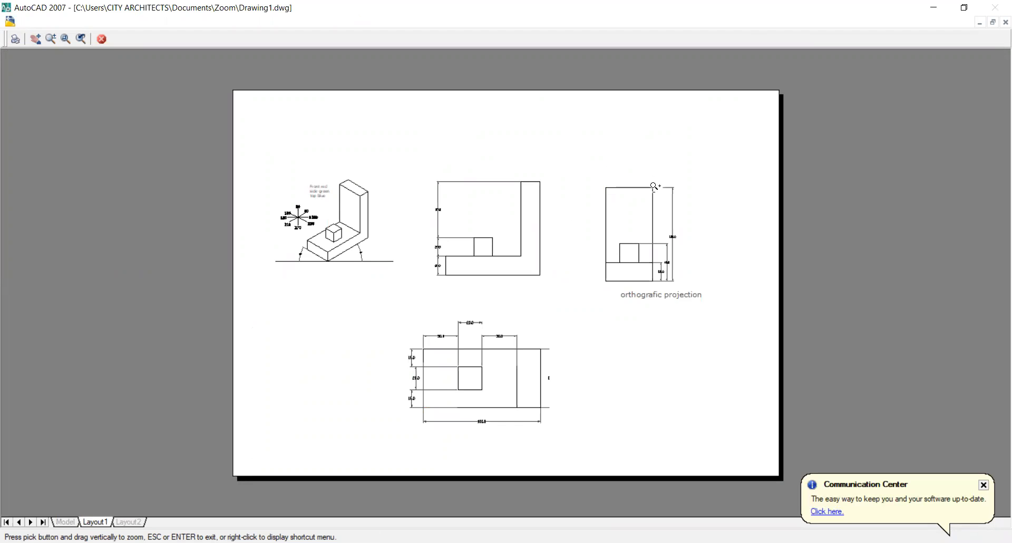
{"action": "key", "text": "Escape"}
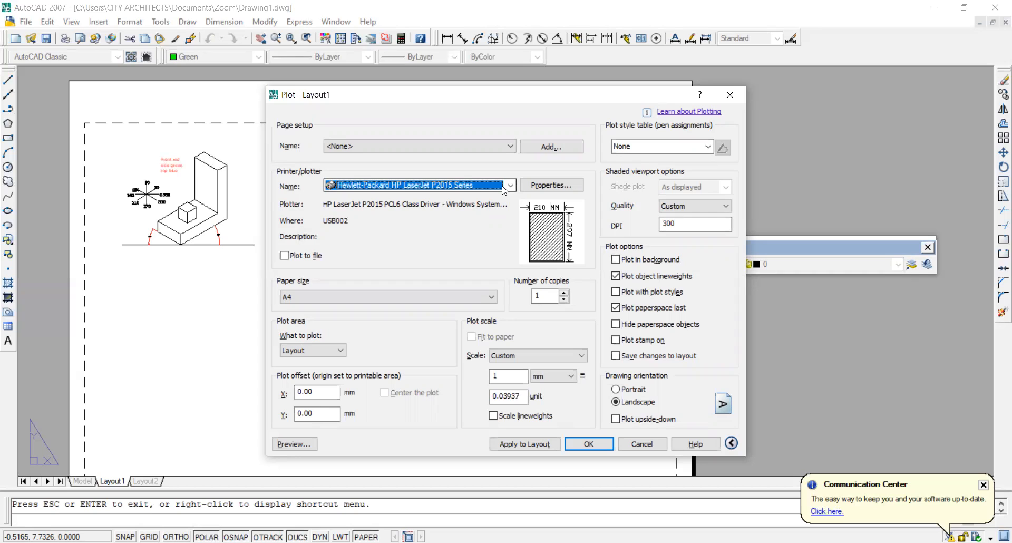
{"action": "left_click", "coordinate": [298, 445]}
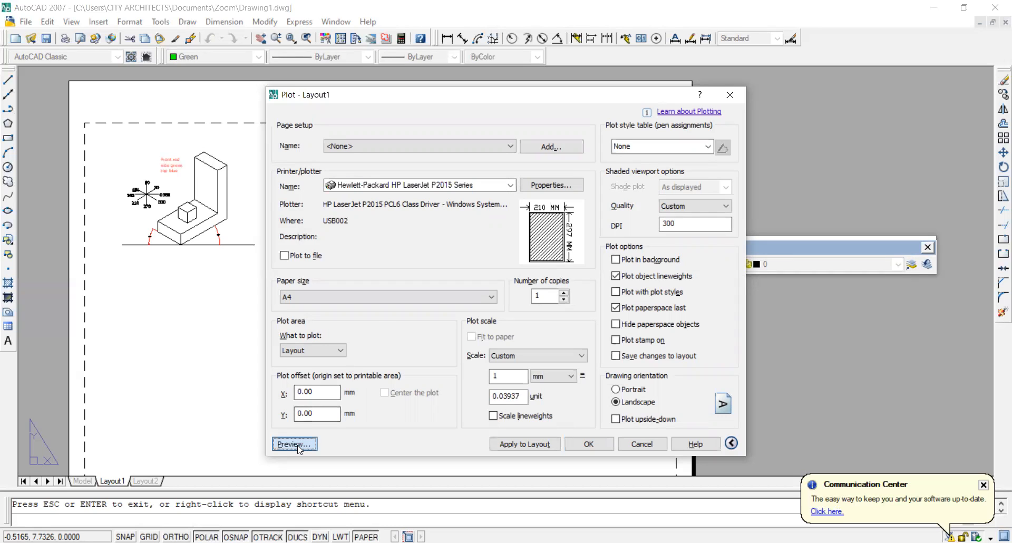